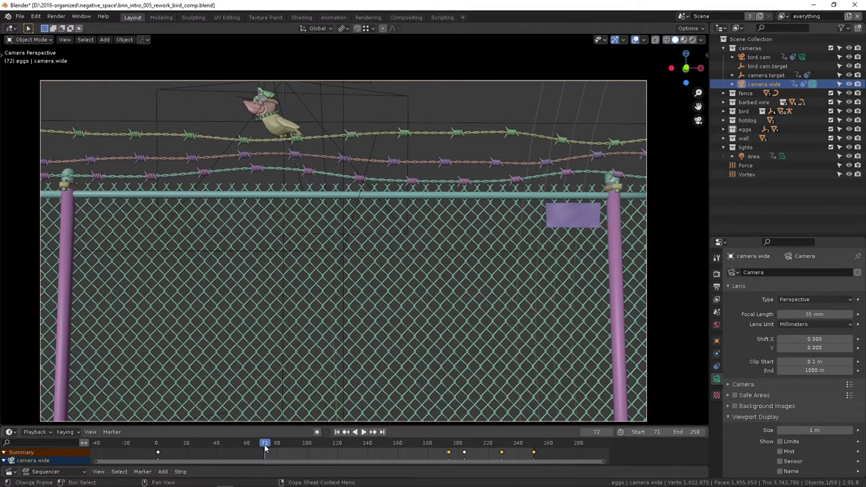
Play the animation through camera.wide from the start frame to near the end, and return to frame 72
key(space)
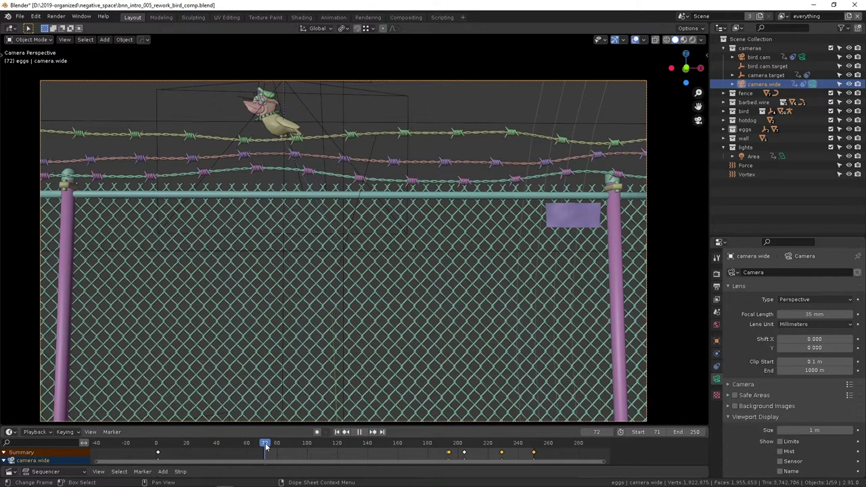
key(space)
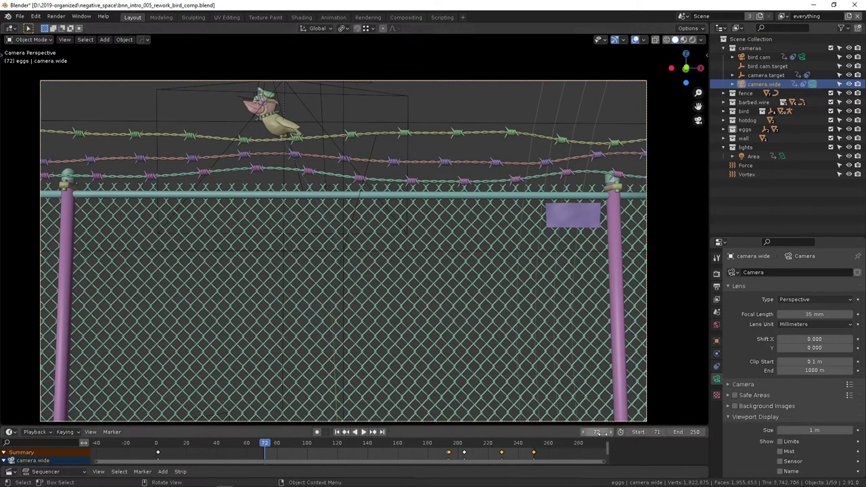
click(337, 433)
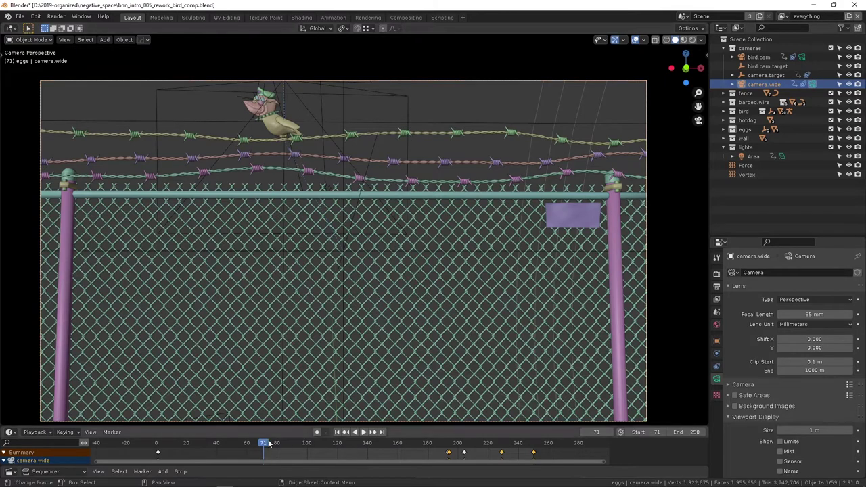
key(space)
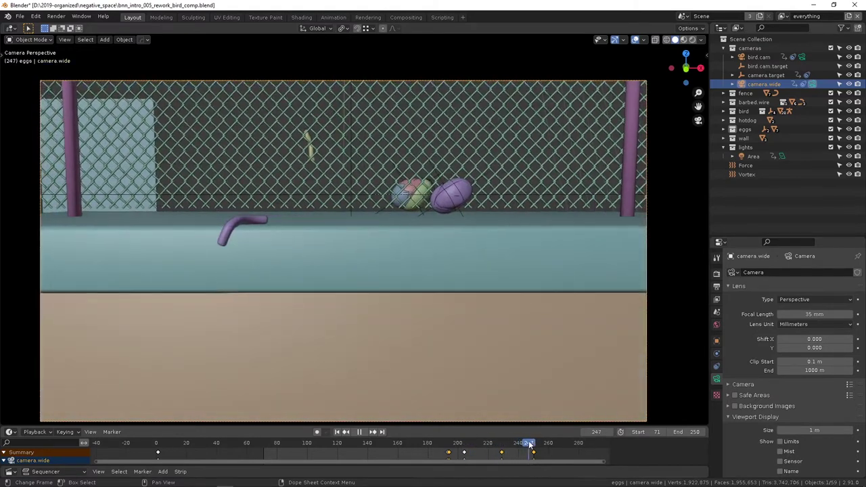
drag(530, 443, 265, 443)
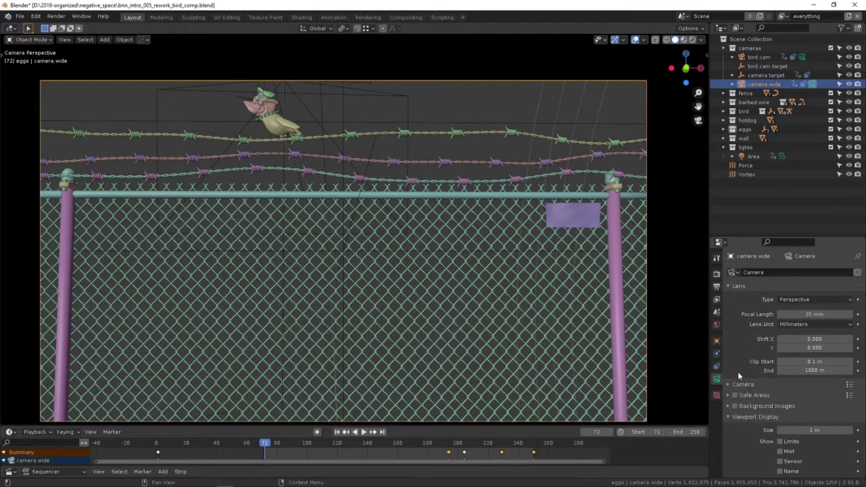
Examine the object constraints on camera.wide and camera.target, ending with camera.wide selected
scroll(769, 423, down, 5)
scroll(770, 423, up, 5)
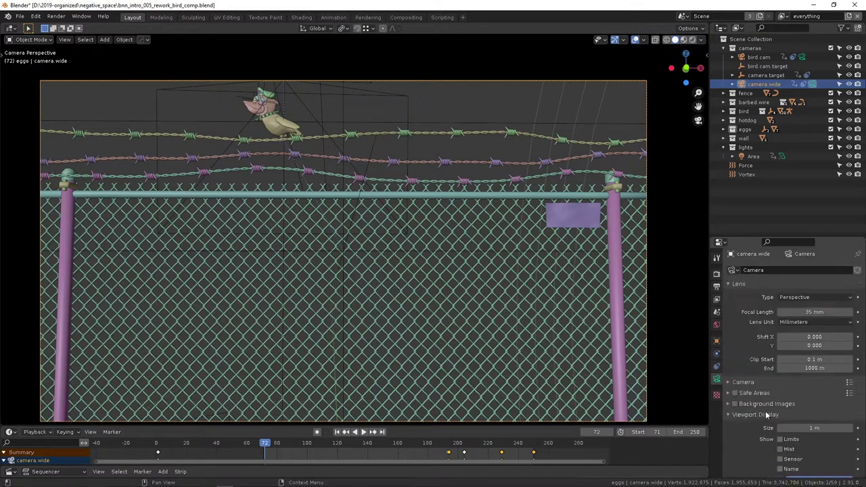
click(717, 366)
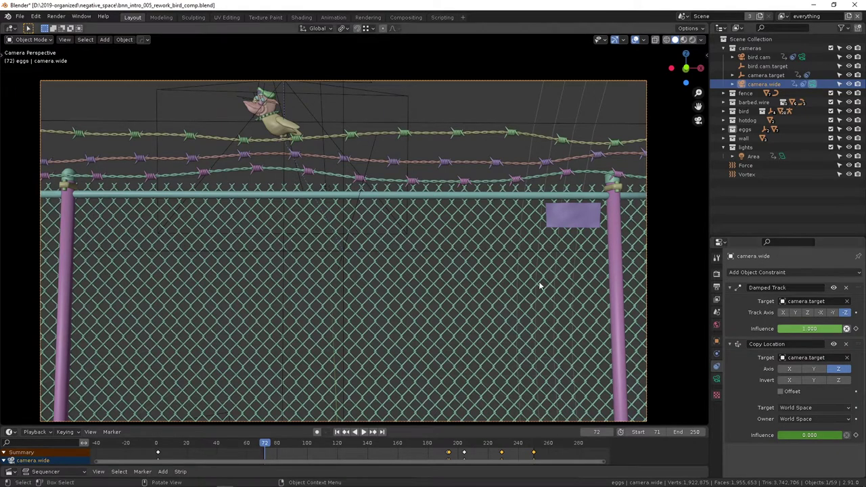
click(350, 254)
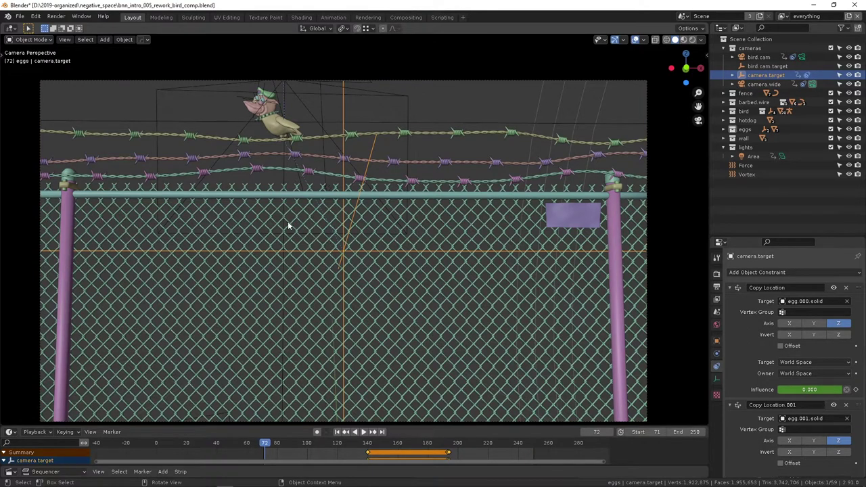
click(424, 81)
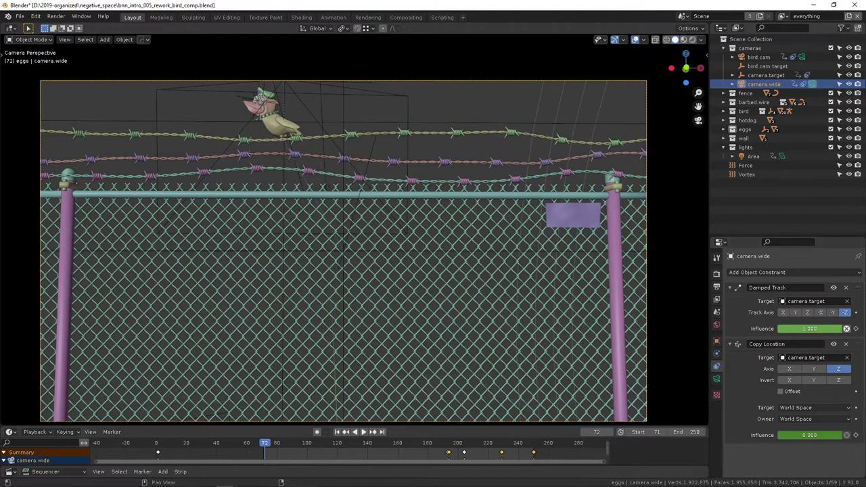
Check camera.target and its constraints at frame 206, and play the animation, stopping at frame 156
drag(278, 443, 467, 442)
click(341, 220)
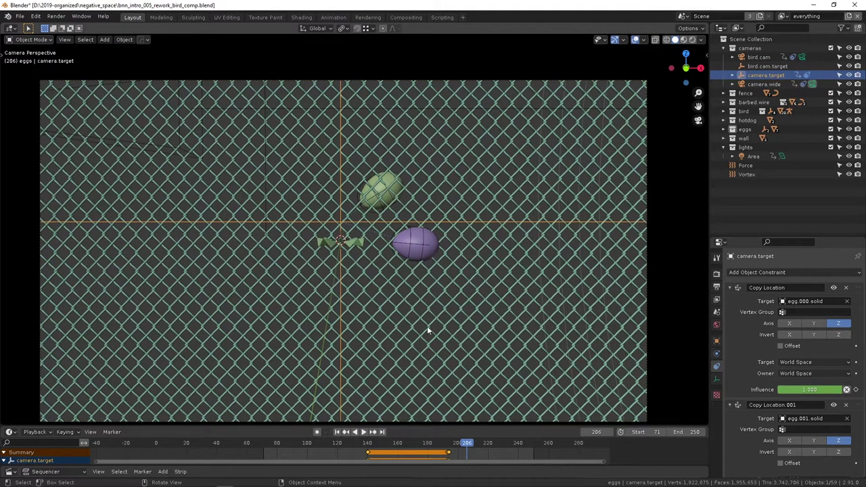
key(space)
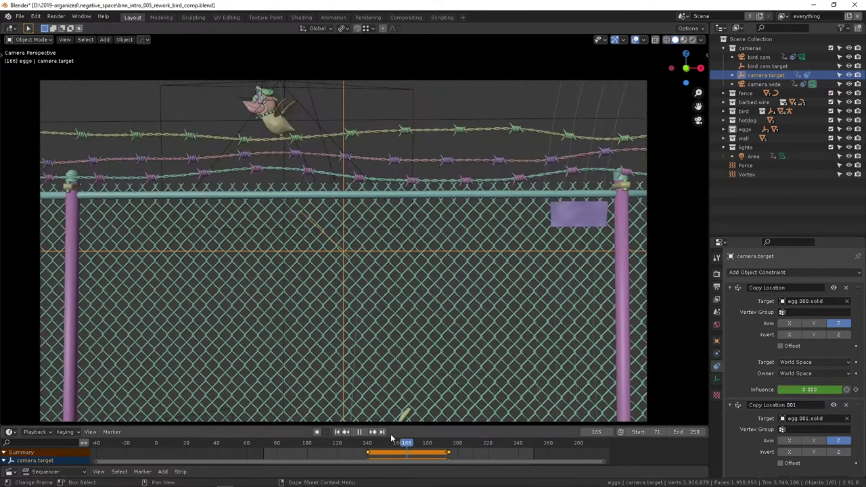
key(space)
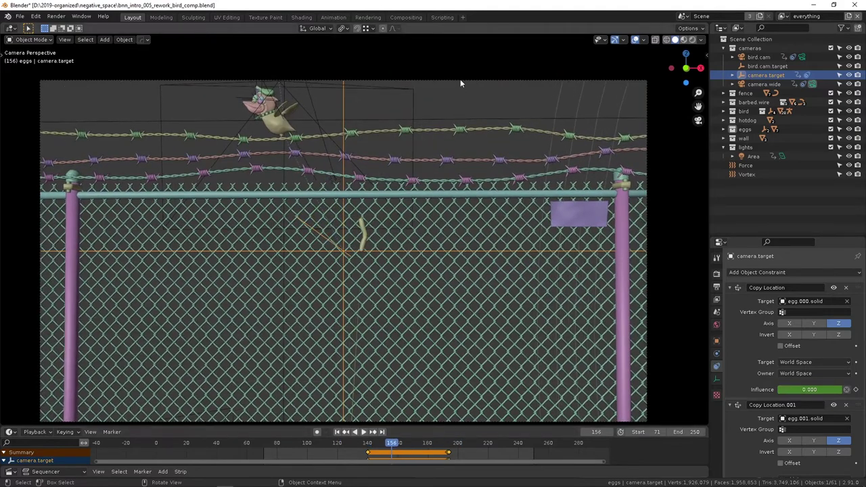
Select camera.wide and review how its constraint influences change during the egg drop, stopping at frame 196
click(460, 81)
key(space)
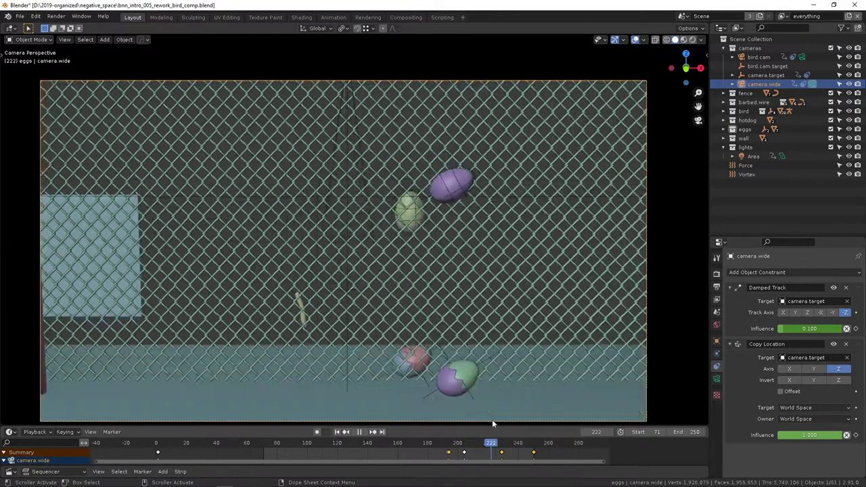
drag(493, 420, 463, 416)
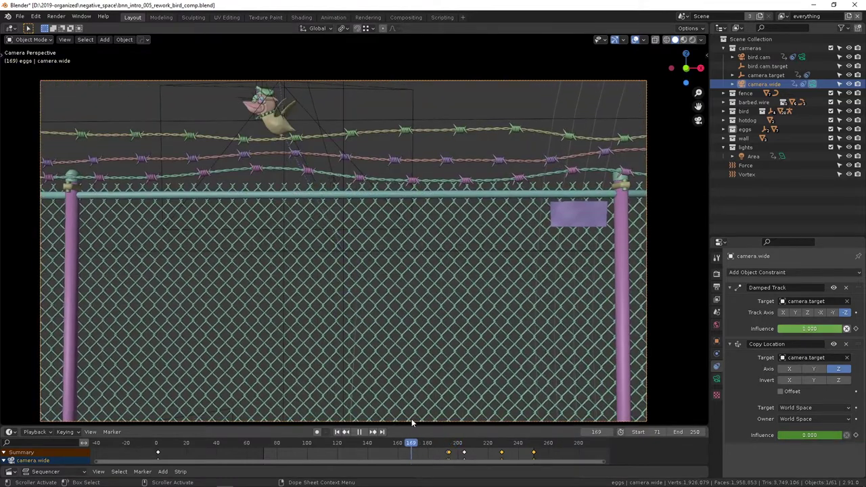
key(space)
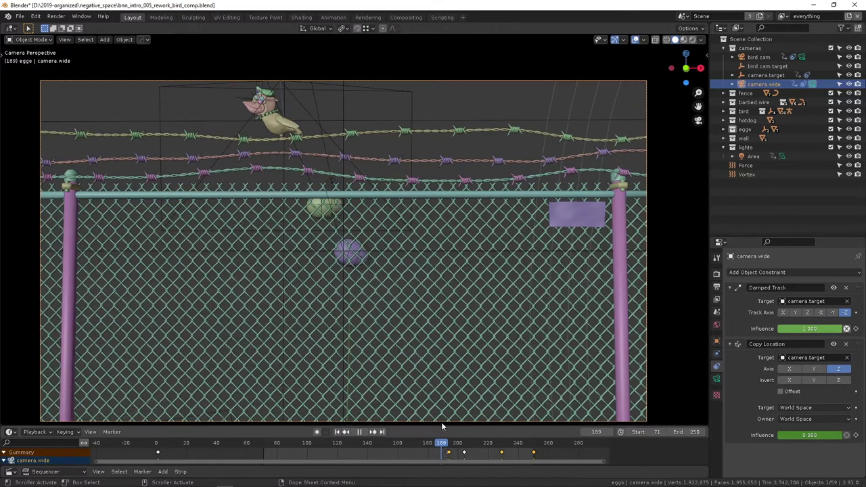
mouse_move(446, 422)
mouse_down()
mouse_move(470, 421)
mouse_move(426, 421)
mouse_move(441, 417)
mouse_up()
key(space)
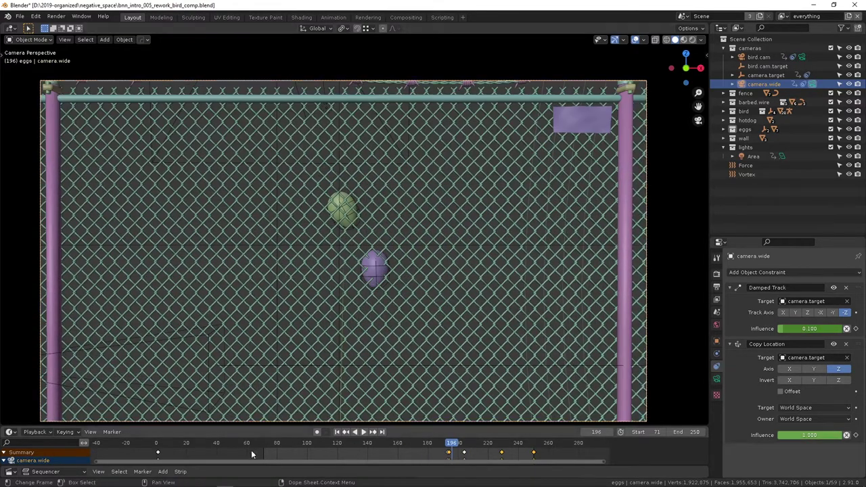
Enlarge the timeline and Sequencer areas, and change the Sequencer into a Graph Editor
click(551, 419)
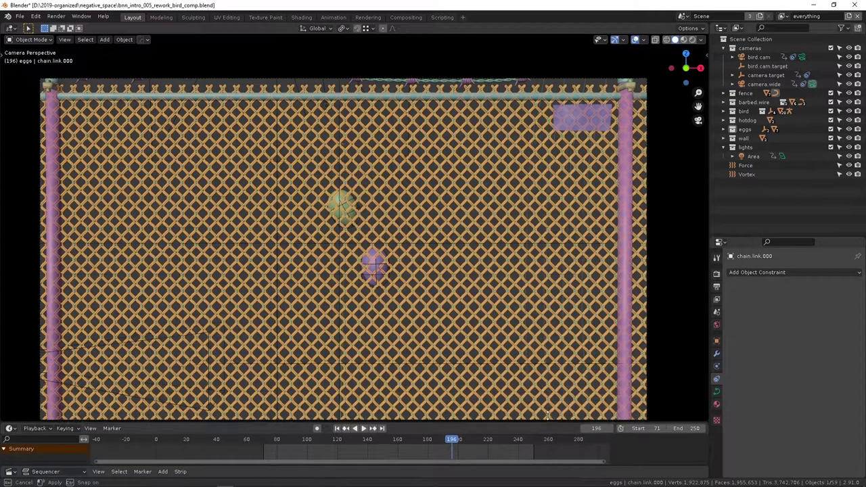
drag(552, 427, 552, 349)
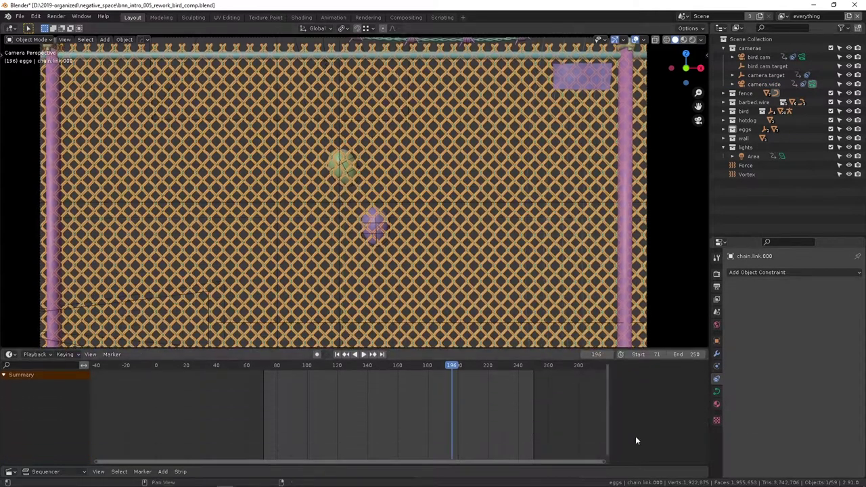
drag(627, 465, 628, 392)
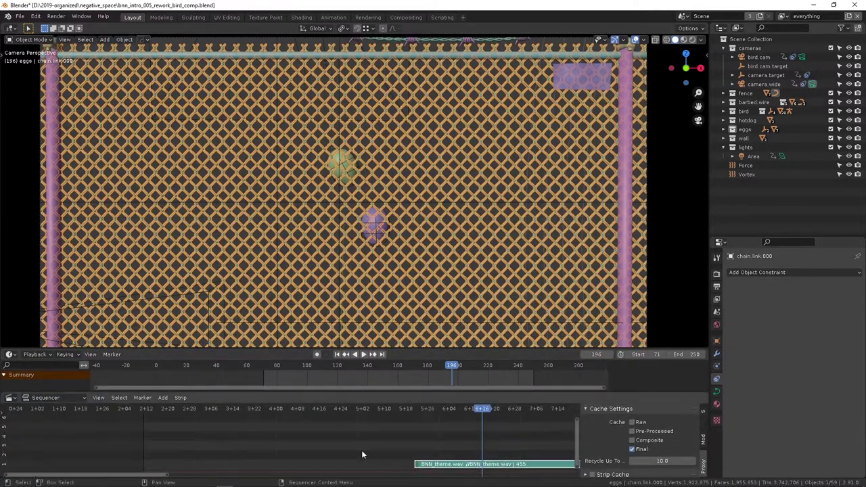
click(9, 398)
click(55, 397)
click(9, 398)
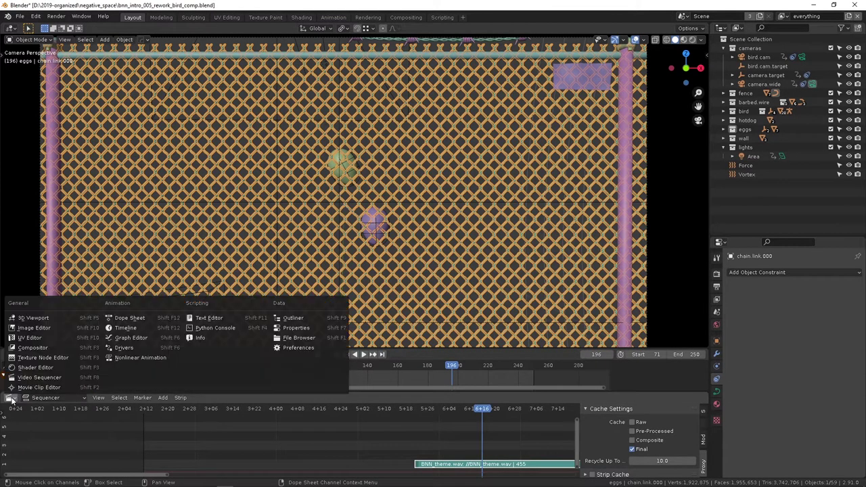
click(158, 340)
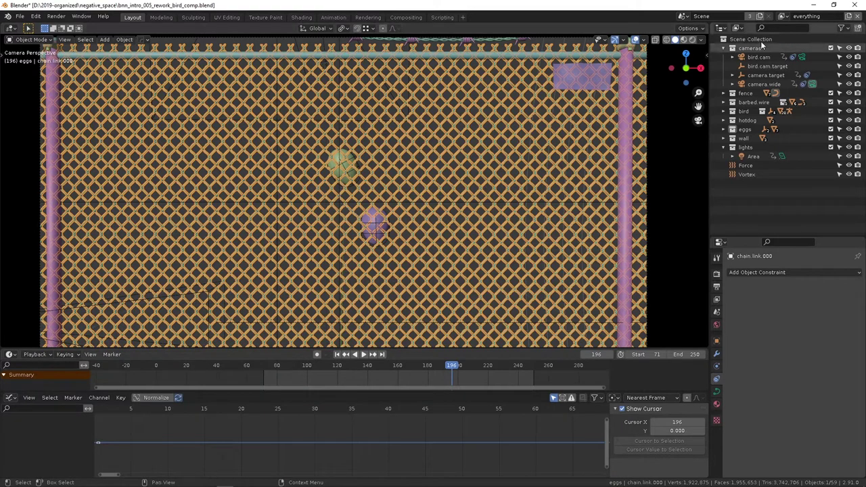
Examine the Noise modifier on camera.wide's X Location F-curve, and enlarge the timeline to show the influence channels
click(760, 83)
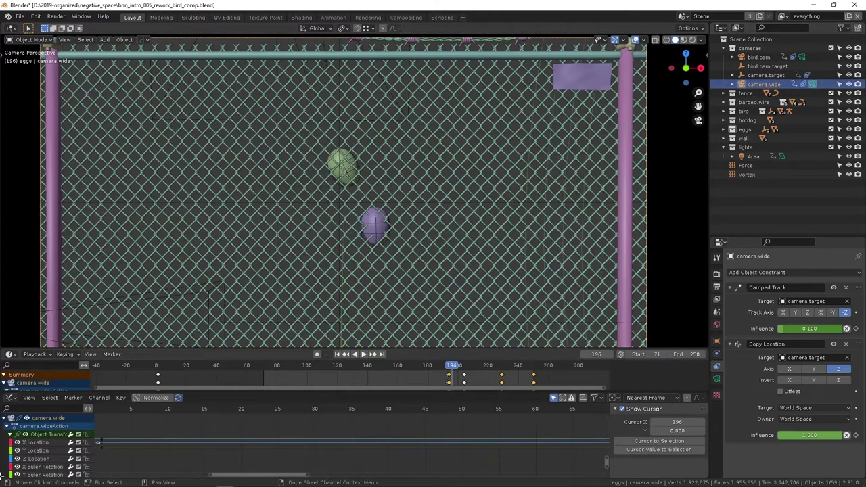
click(37, 443)
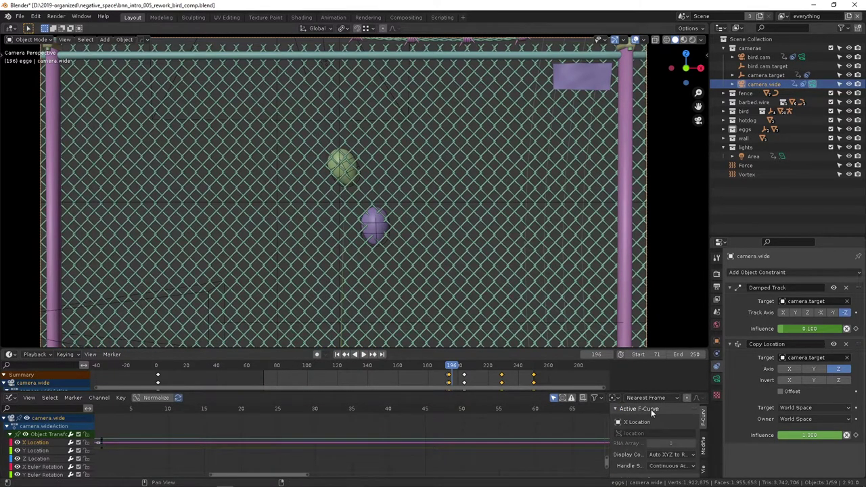
scroll(668, 412, down, 3)
key(ctrl+shift+m)
click(668, 438)
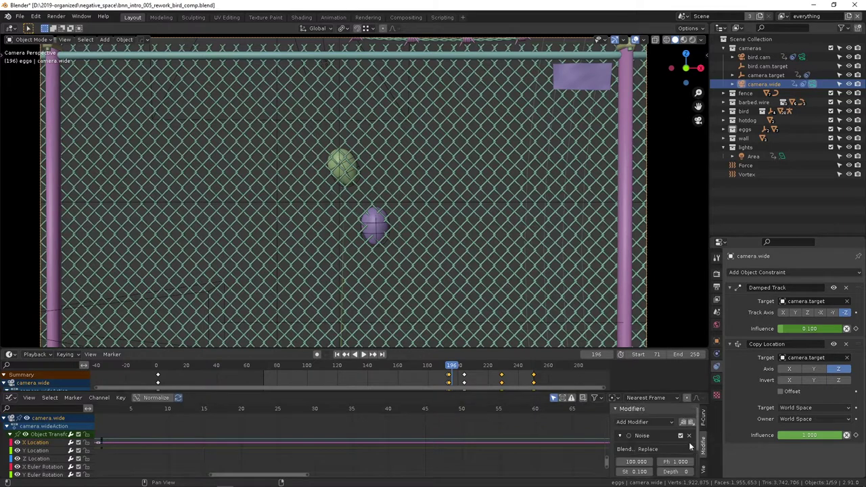
click(571, 440)
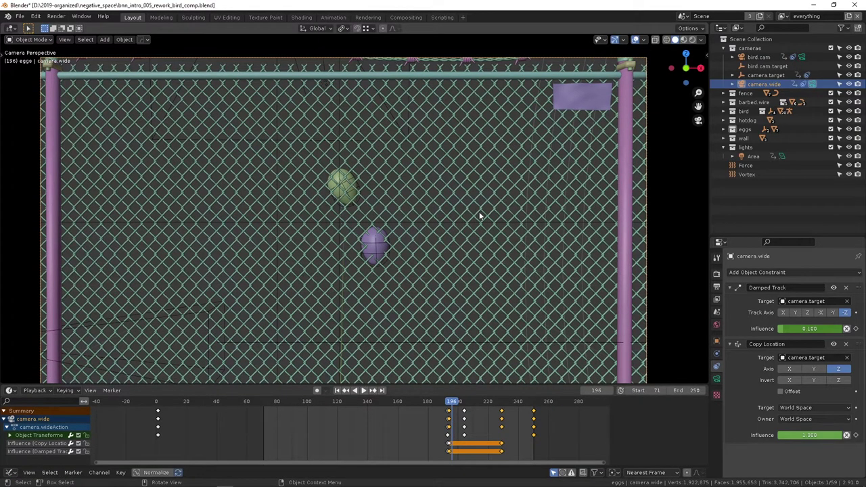
Select camera.target and review its keyframed Copy Location influences up to frame 196, stopping at frame 162
click(338, 222)
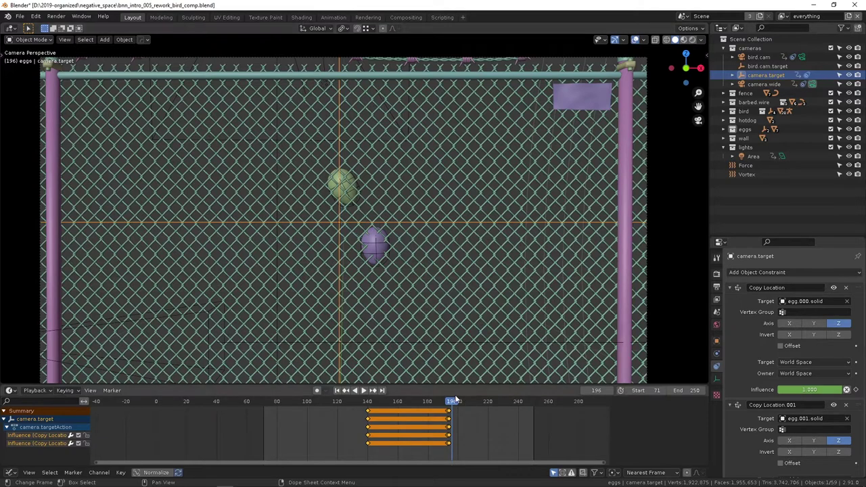
drag(450, 399, 365, 390)
click(368, 390)
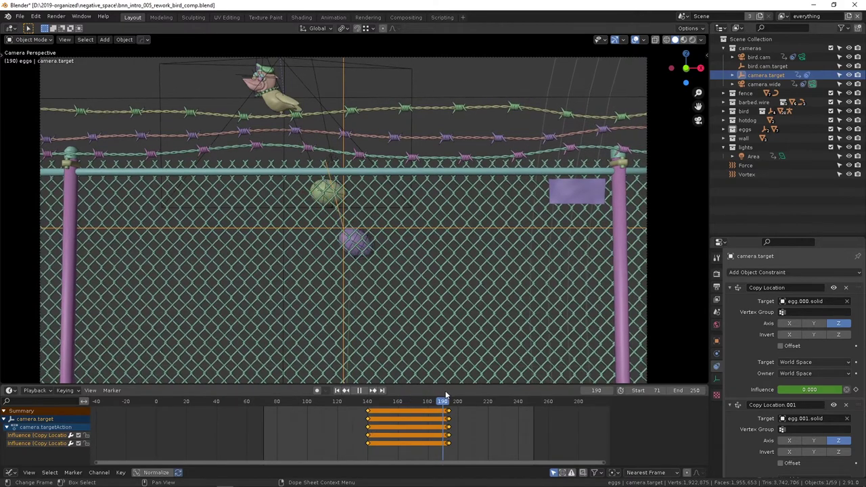
key(space)
drag(450, 399, 401, 395)
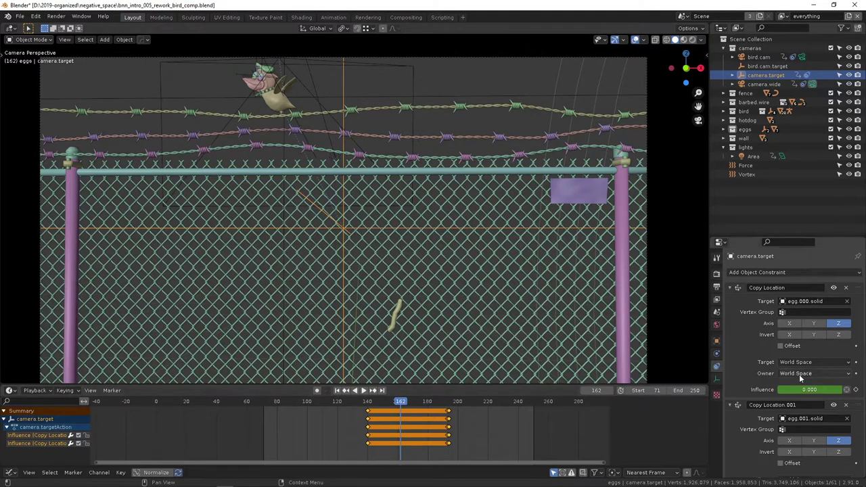
Examine camera.target's Copy Location.001 constraint during playback, and return to frame 150
scroll(783, 450, down, 2)
key(space)
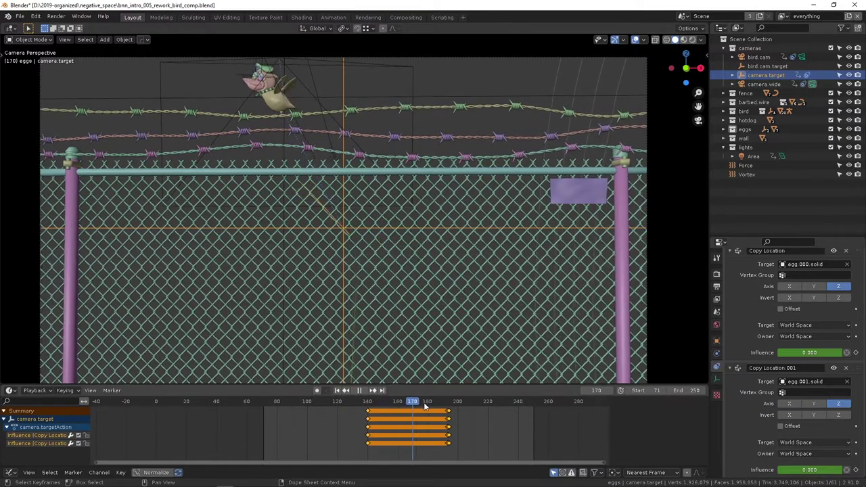
drag(448, 404, 382, 402)
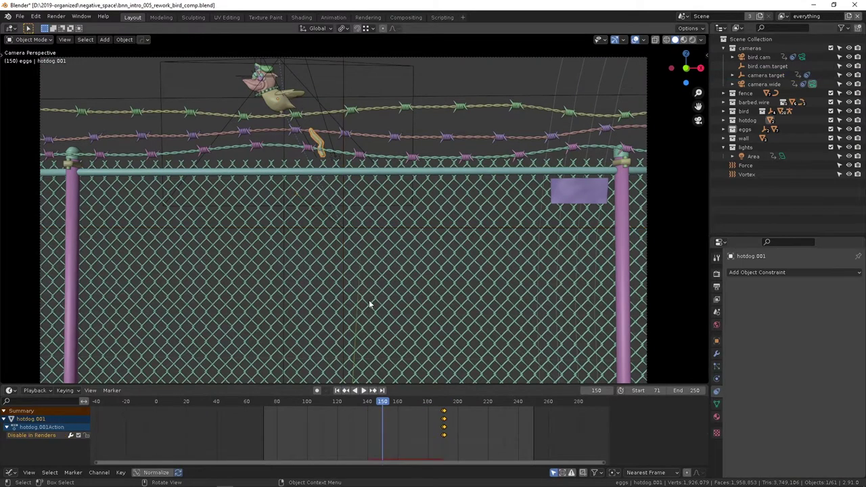
Step the hotdog's fall to frame 151 and examine hotdog.001's Soft Body object, simulation, cache and Goal settings
mouse_move(382, 402)
mouse_down()
mouse_move(335, 403)
mouse_move(385, 402)
mouse_move(382, 389)
mouse_up()
key(space)
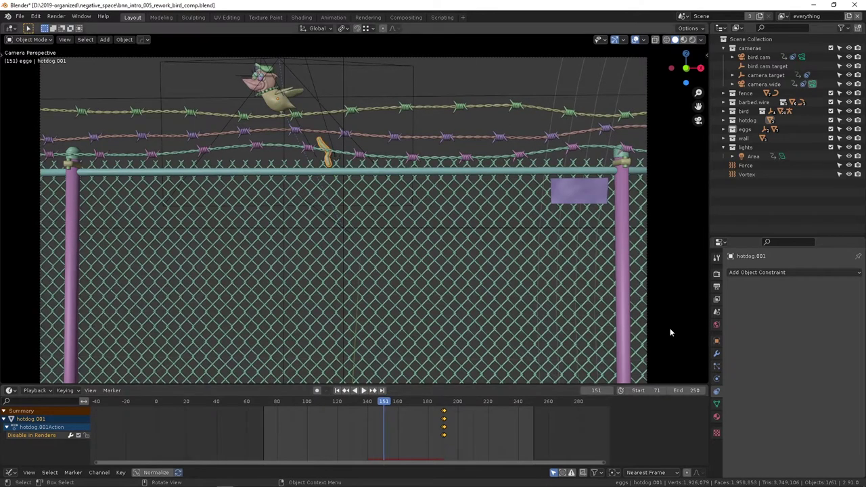
click(716, 380)
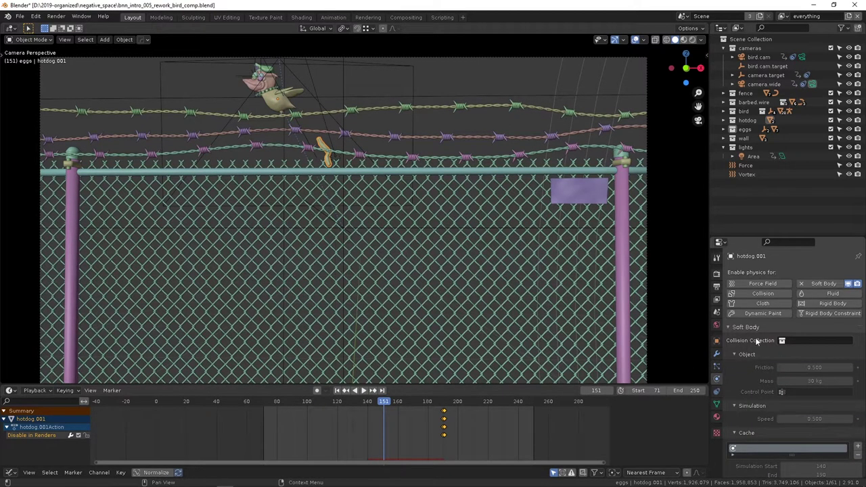
scroll(745, 345, down, 3)
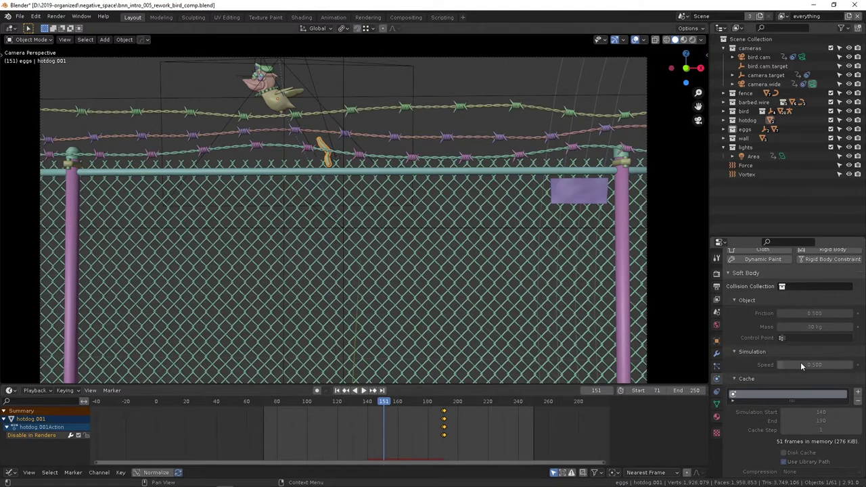
scroll(781, 356, down, 3)
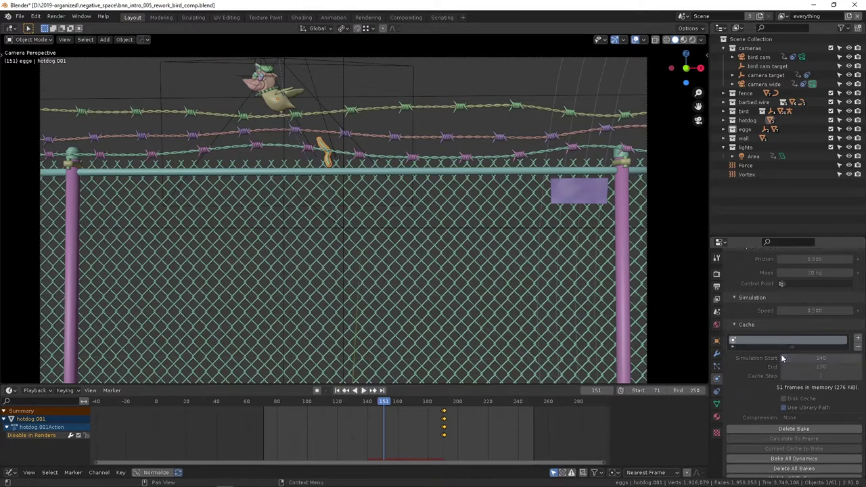
scroll(782, 357, down, 6)
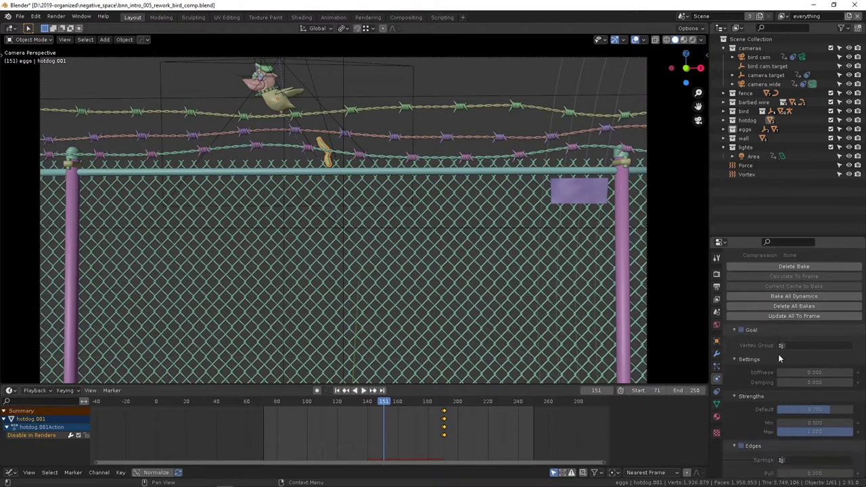
scroll(779, 357, down, 2)
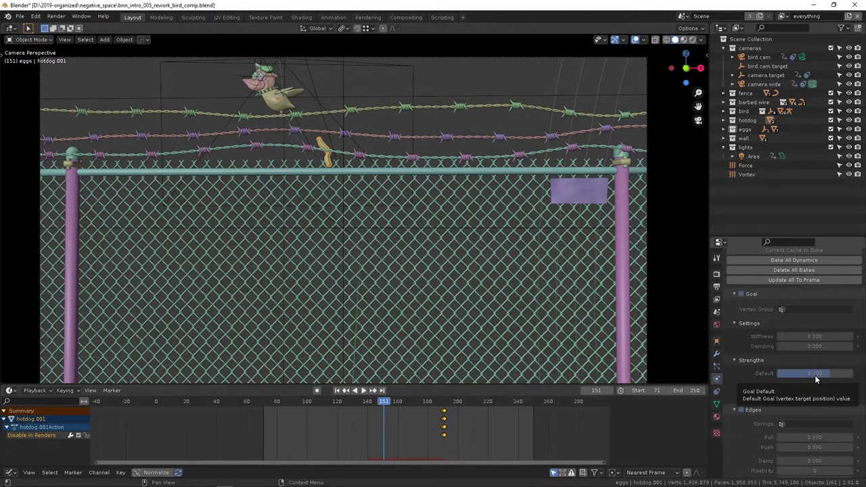
scroll(863, 387, down, 4)
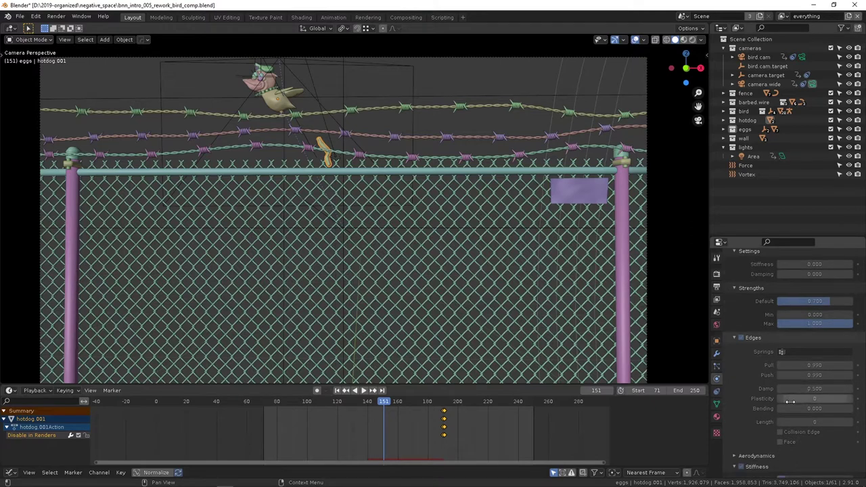
Examine hotdog.001's Soft Body Edges, Stiffness and Self Collision settings
scroll(793, 414, down, 3)
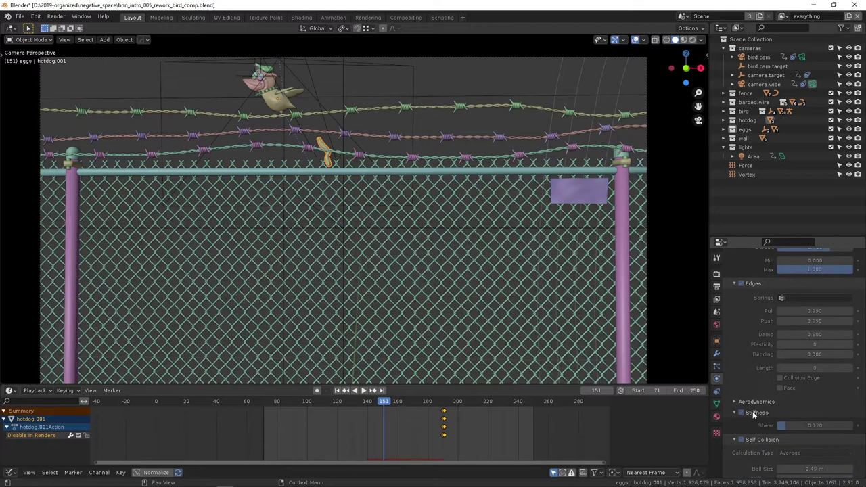
scroll(788, 420, down, 2)
scroll(777, 423, down, 5)
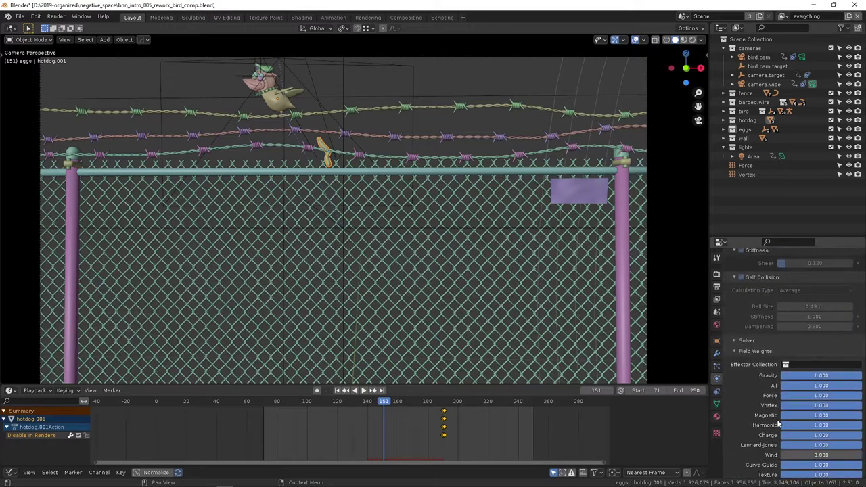
scroll(778, 421, up, 4)
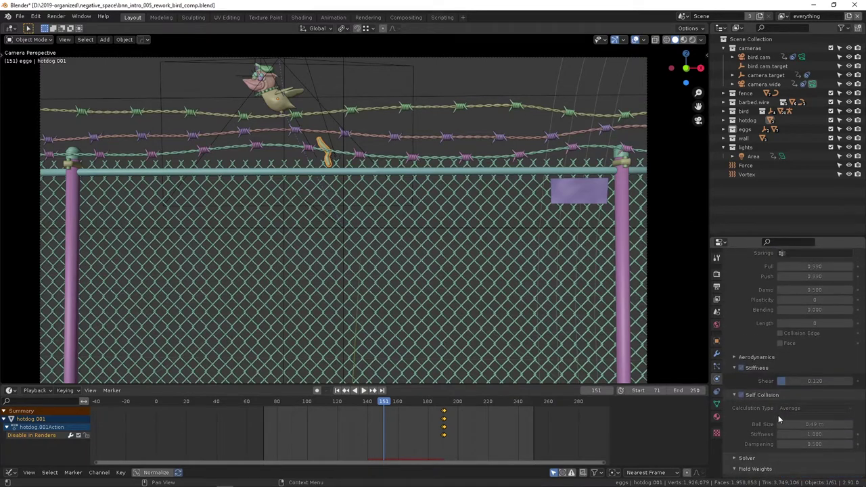
scroll(781, 412, up, 3)
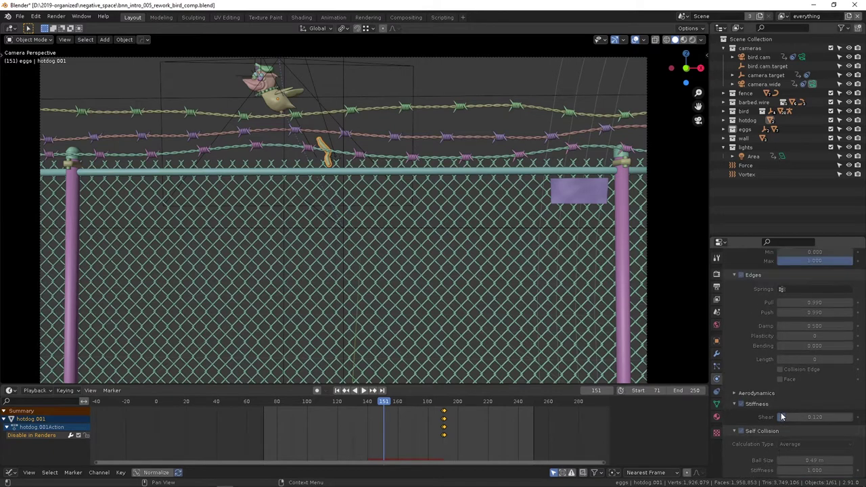
scroll(781, 416, up, 7)
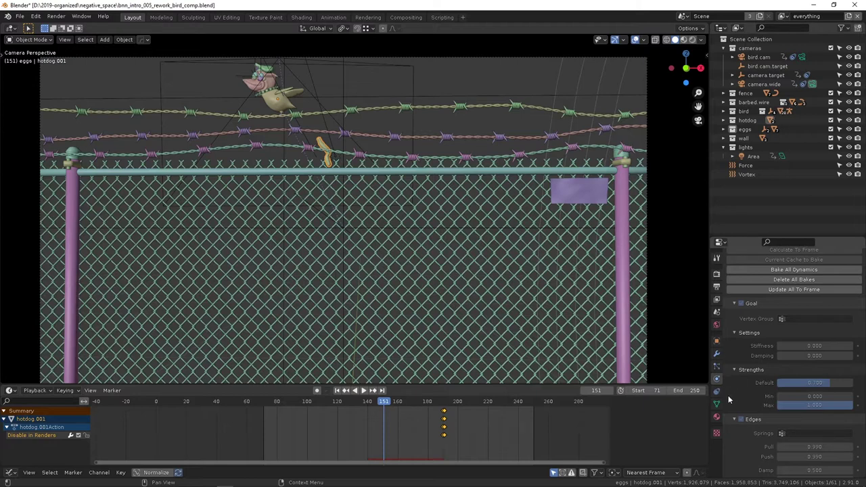
Review hotdog.001's Soft Body Field Weights and return to the start of its physics settings
scroll(754, 388, down, 8)
scroll(751, 390, down, 5)
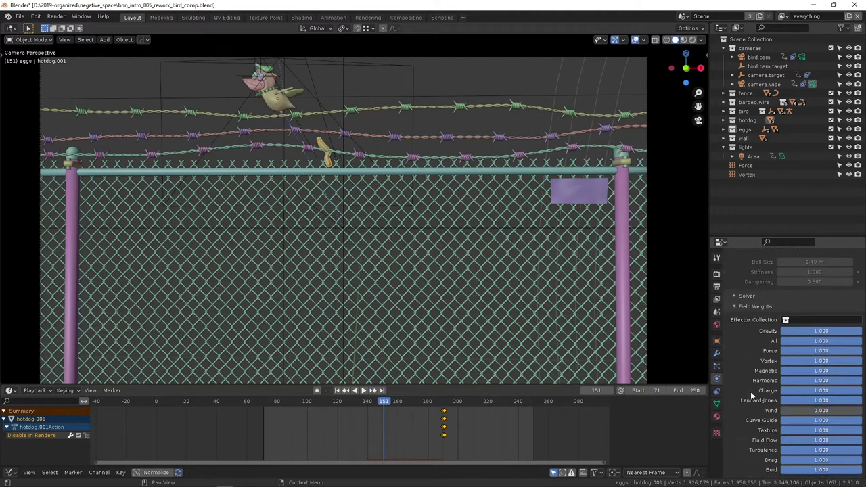
scroll(751, 393, up, 7)
scroll(751, 396, up, 8)
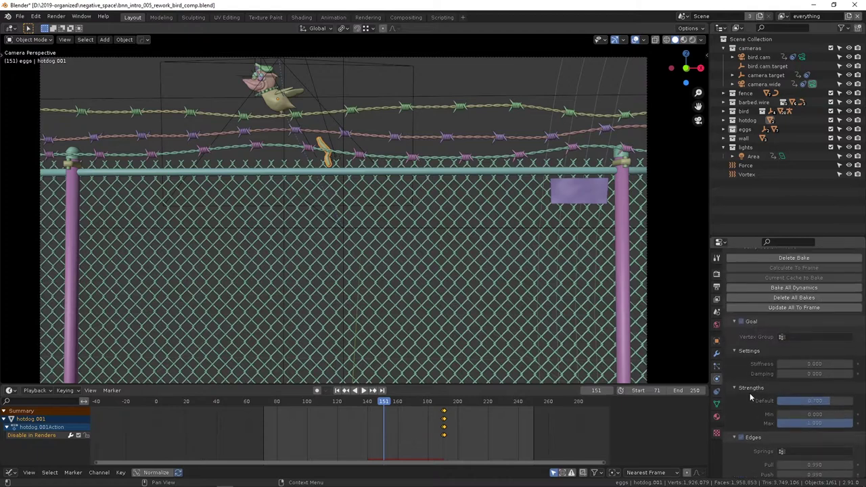
scroll(748, 395, up, 6)
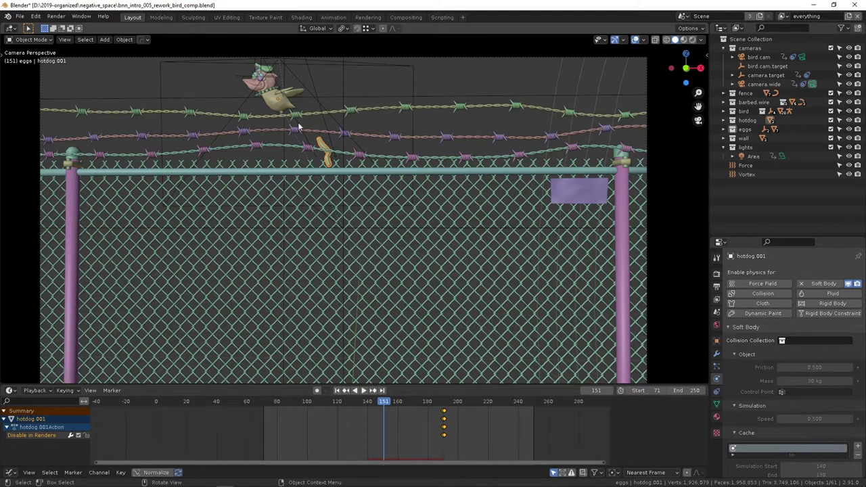
Play the animation to frame 186, then select egg.001.solid and egg.000.solid in turn to view their keyframes
key(space)
key(space)
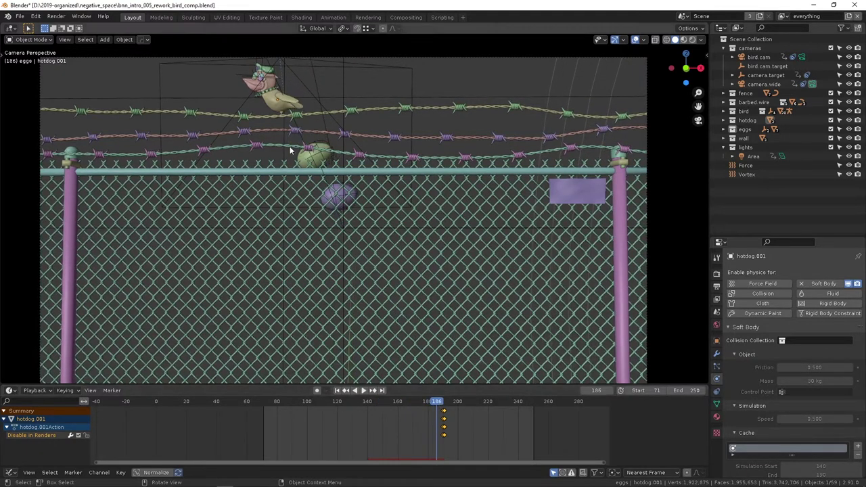
click(336, 194)
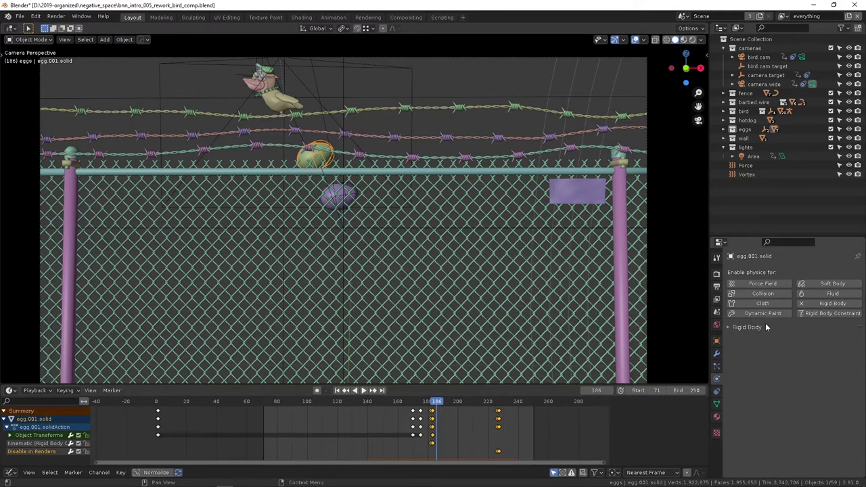
click(342, 195)
click(342, 195)
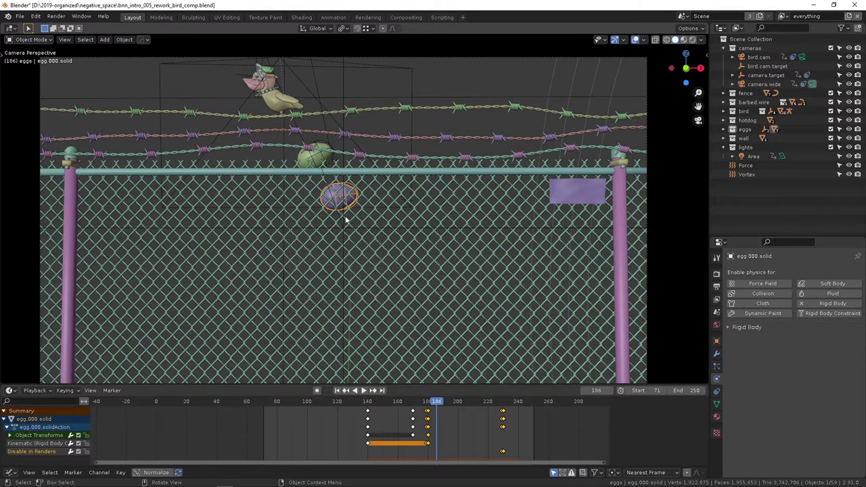
Examine the scene's Rigid Body World settings and simulation cache
click(716, 325)
click(717, 312)
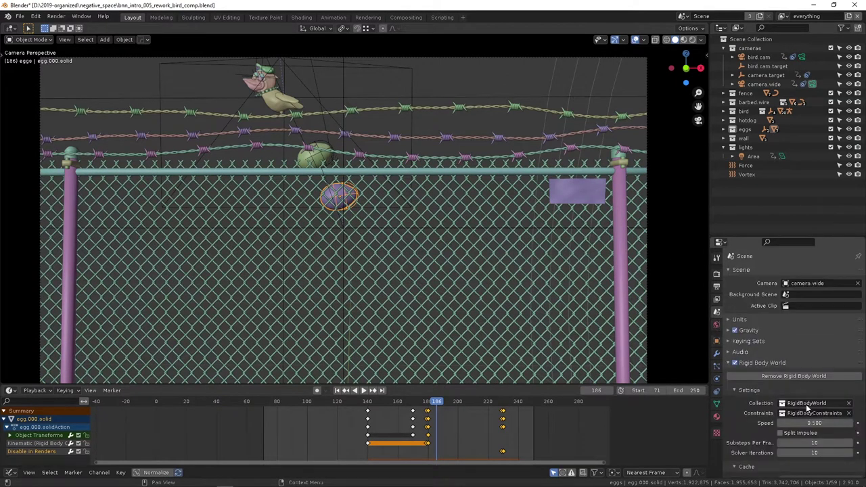
scroll(736, 417, down, 1)
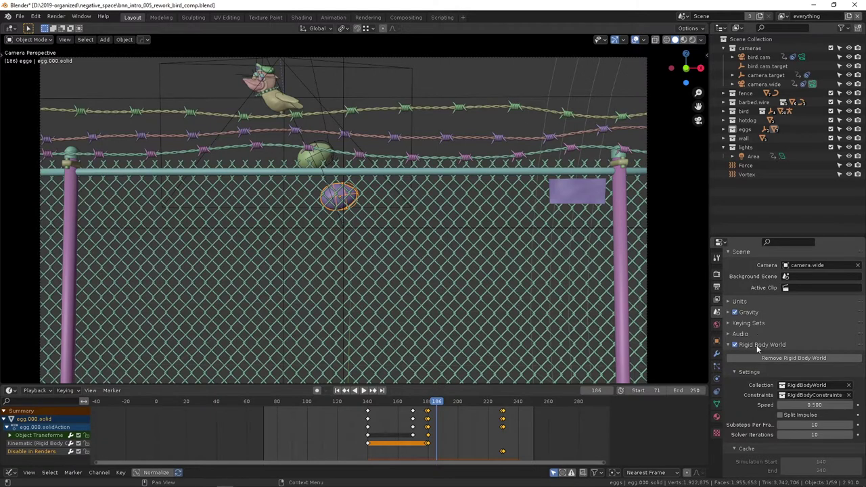
scroll(757, 406, down, 1)
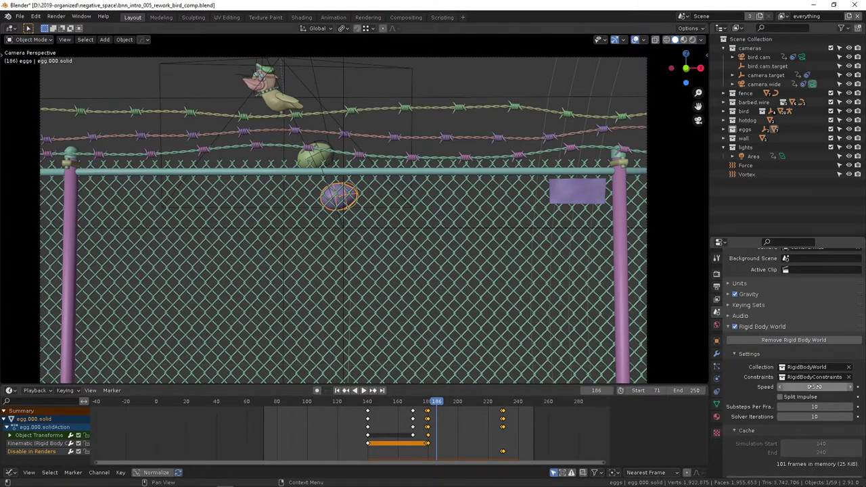
scroll(778, 433, down, 2)
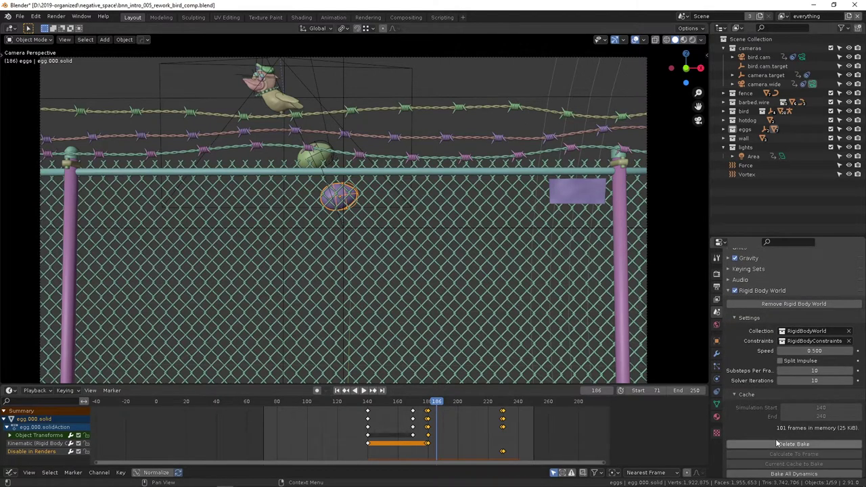
scroll(776, 439, down, 3)
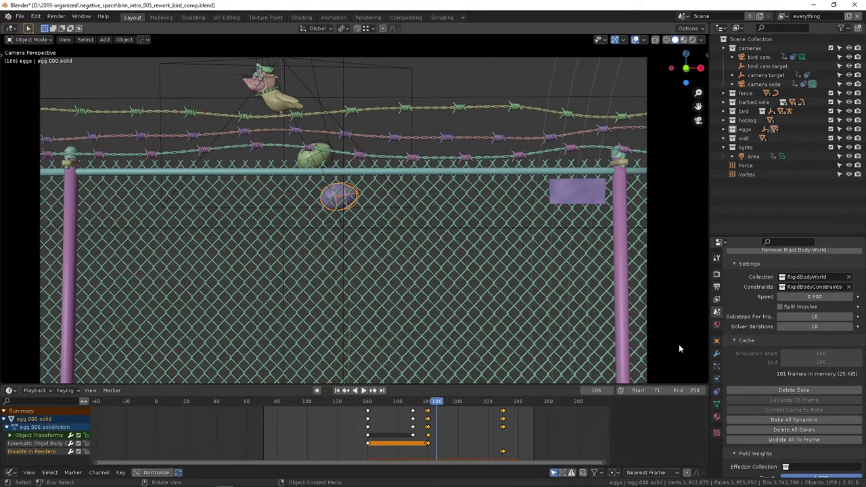
Select egg.001.solid and examine its Rigid Body type, mass, collision shape, surface response and dynamics settings
click(316, 155)
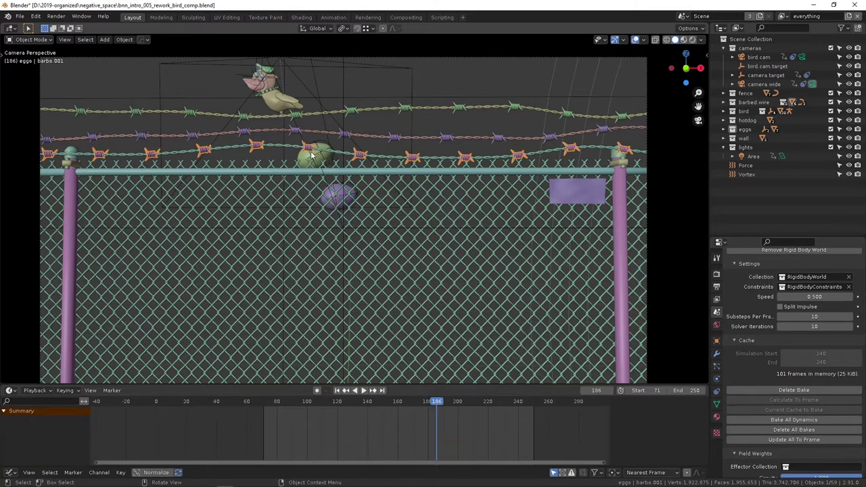
click(313, 156)
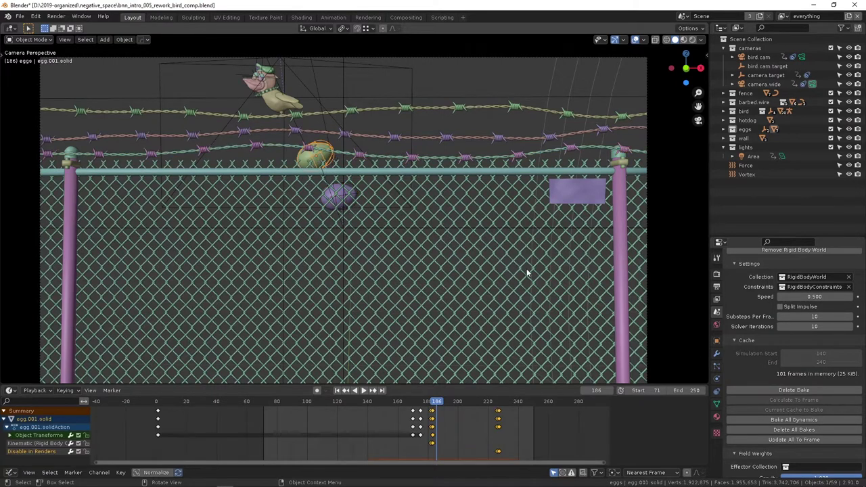
click(717, 366)
click(716, 378)
click(718, 391)
click(717, 378)
click(746, 328)
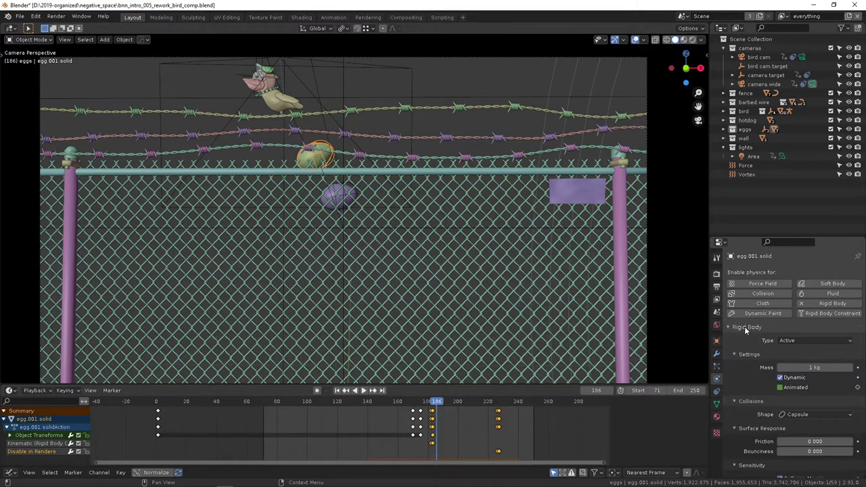
scroll(797, 382, down, 1)
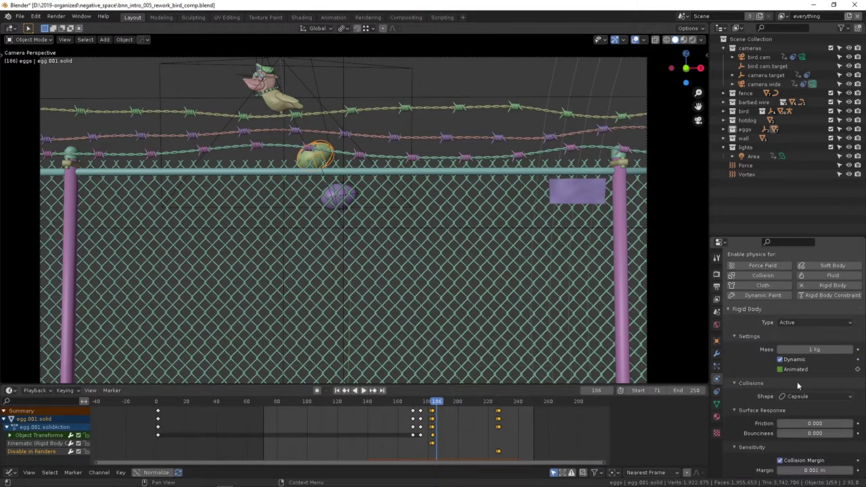
scroll(759, 365, down, 4)
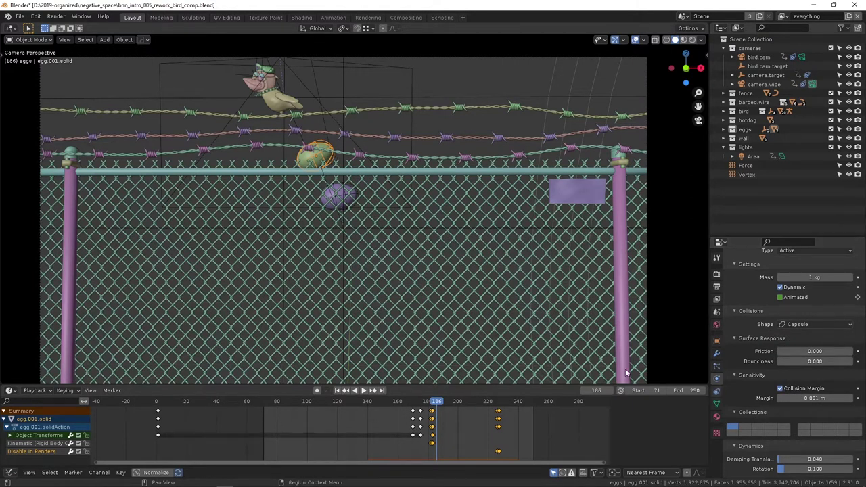
Play the eggs' fall past frame 186, then return to frame 185
key(space)
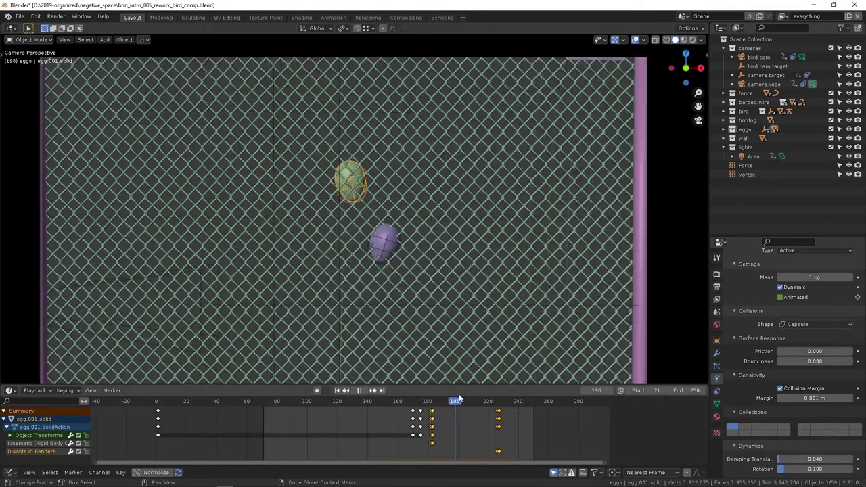
key(Escape)
mouse_move(429, 393)
mouse_down()
mouse_move(453, 399)
mouse_move(404, 393)
mouse_move(435, 393)
mouse_up()
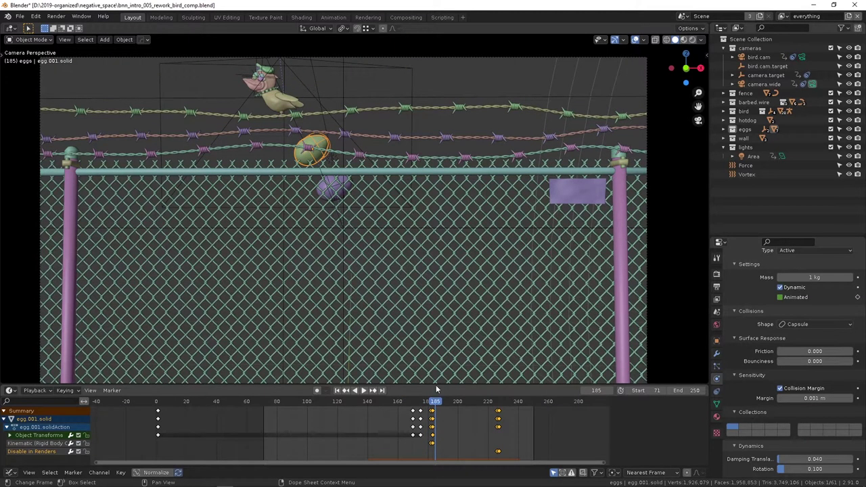
Compare the force field settings of the Force and Vortex objects, finishing with Force selected
click(744, 166)
click(743, 175)
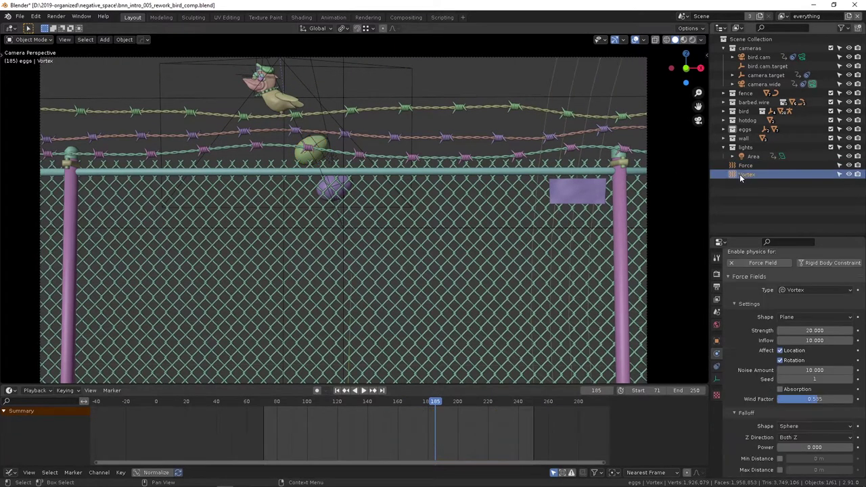
click(741, 167)
click(742, 175)
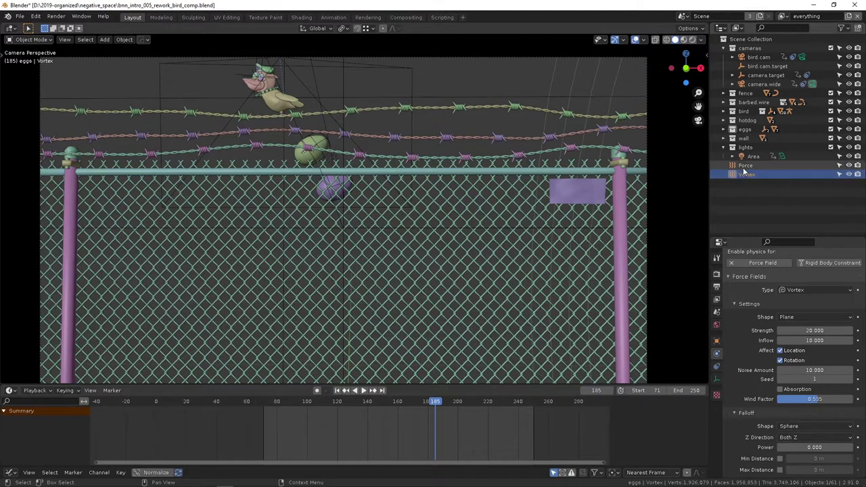
click(745, 166)
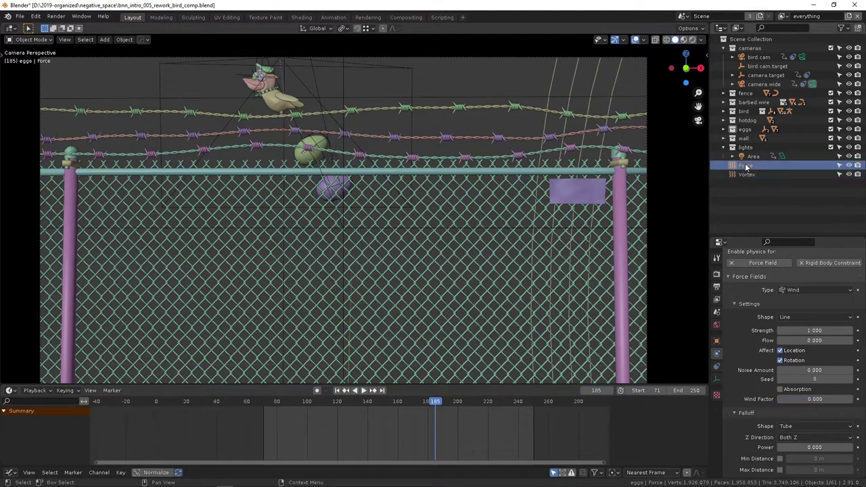
Select hotdog.001 in the hotdog collection and play through its fall, stopping at frame 157
click(723, 120)
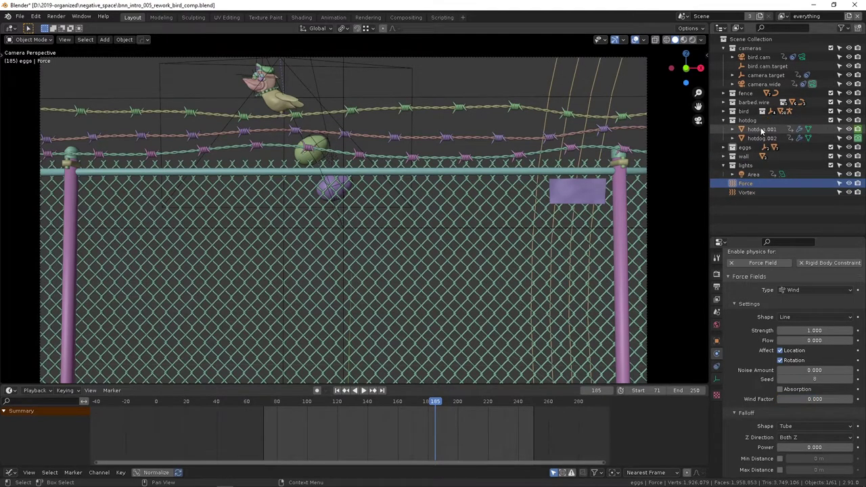
click(762, 129)
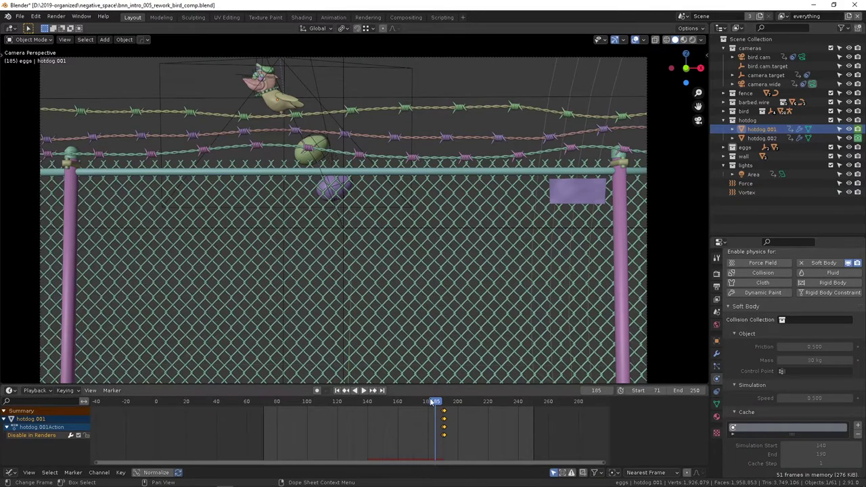
drag(433, 402, 355, 403)
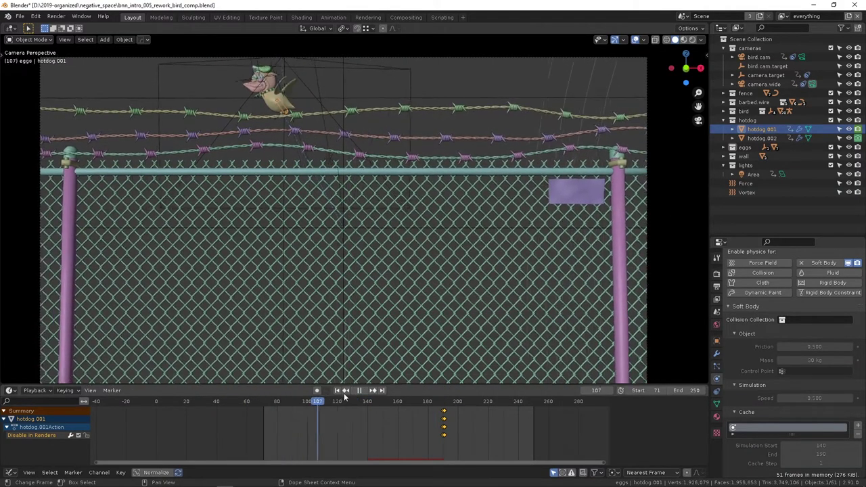
click(359, 391)
Examine hotdog.001's Soft Body settings, from the simulation cache through goal and edges to the field weights
scroll(750, 381, down, 7)
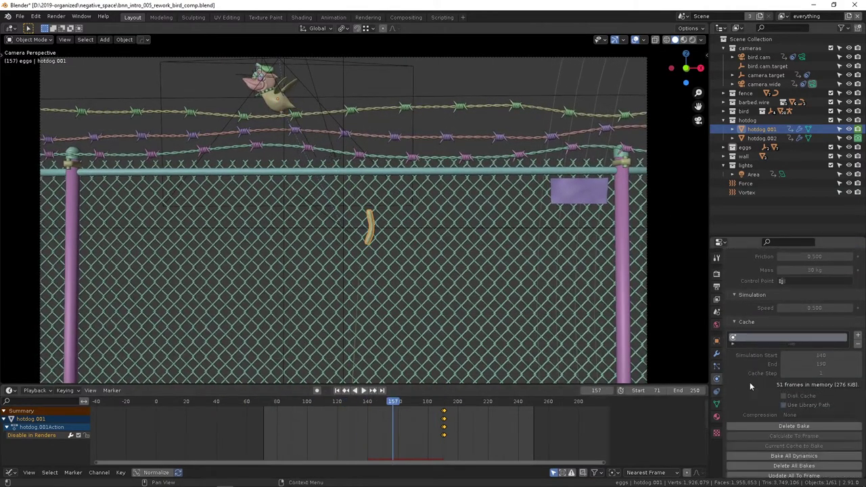
scroll(752, 388, down, 10)
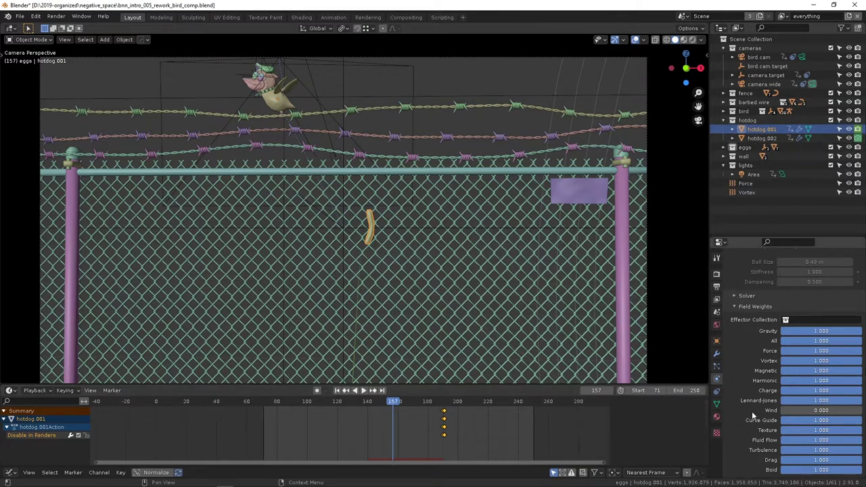
scroll(761, 420, up, 10)
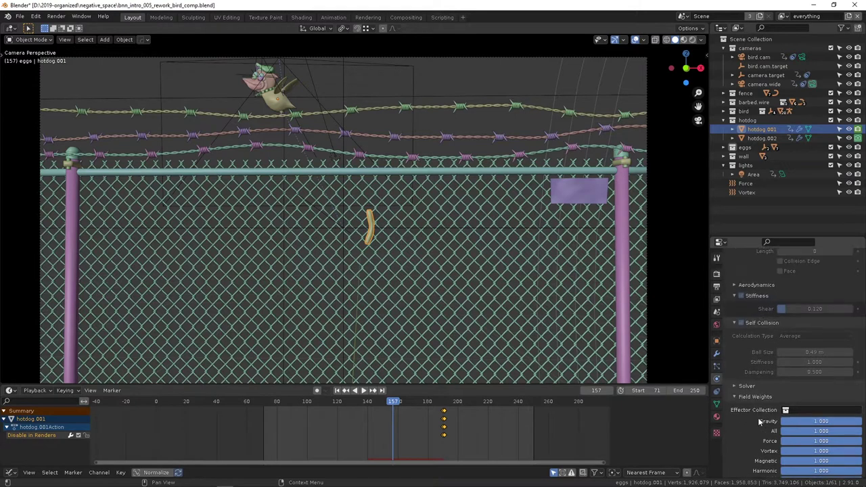
scroll(755, 419, up, 8)
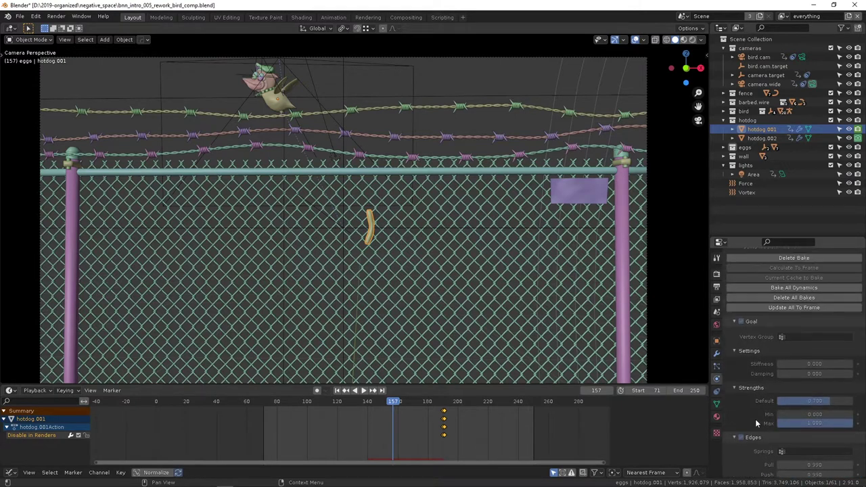
scroll(755, 419, up, 6)
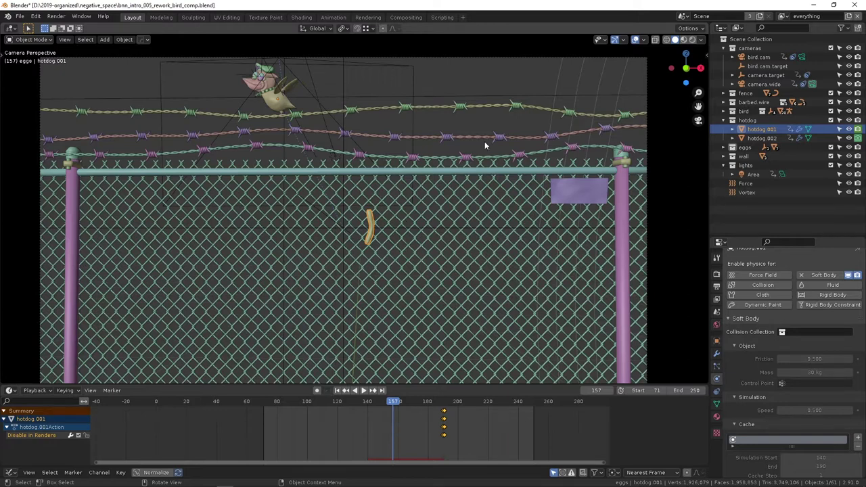
Review the scene's Rigid Body World settings, then select egg.001.solid at frame 180
click(716, 312)
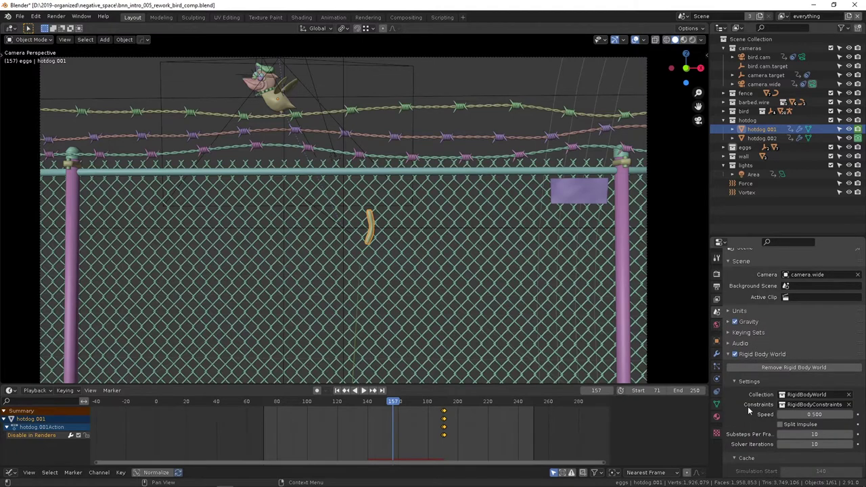
scroll(748, 407, down, 1)
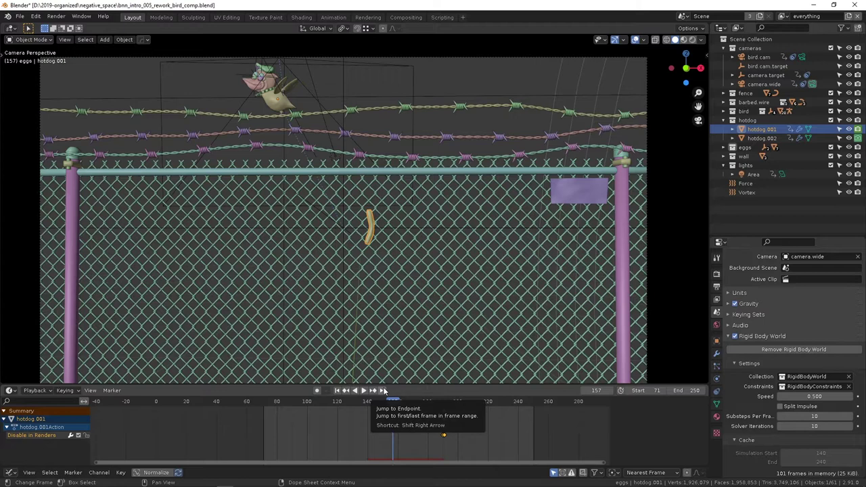
key(space)
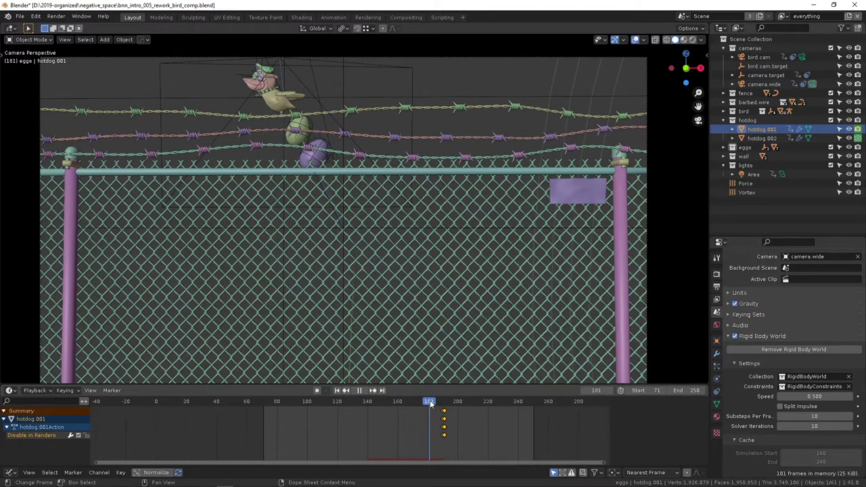
mouse_move(431, 403)
mouse_down()
mouse_move(401, 402)
mouse_move(428, 402)
mouse_up()
click(296, 124)
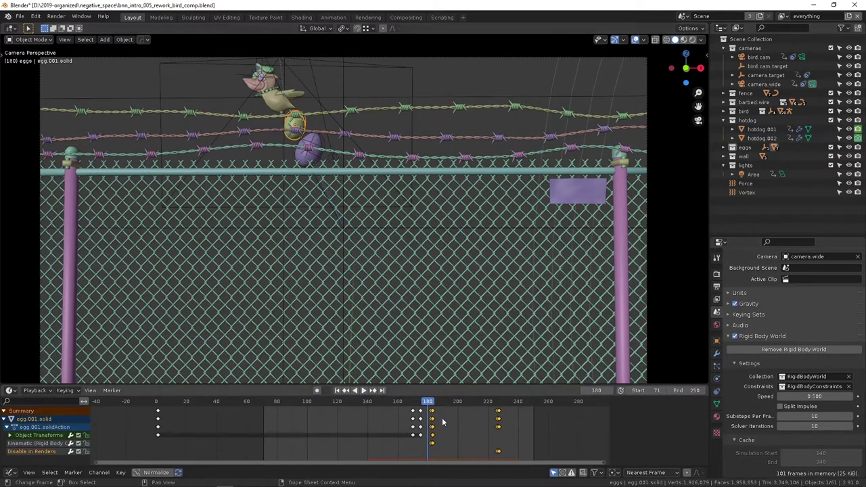
Review egg.001.solid's keyframed motion between frames 130 and 184, ending at frame 171
drag(430, 409, 353, 403)
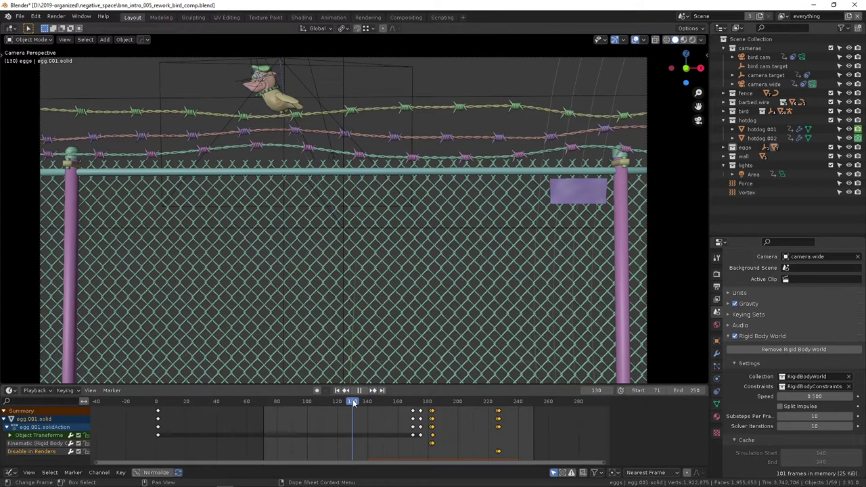
drag(353, 403, 435, 397)
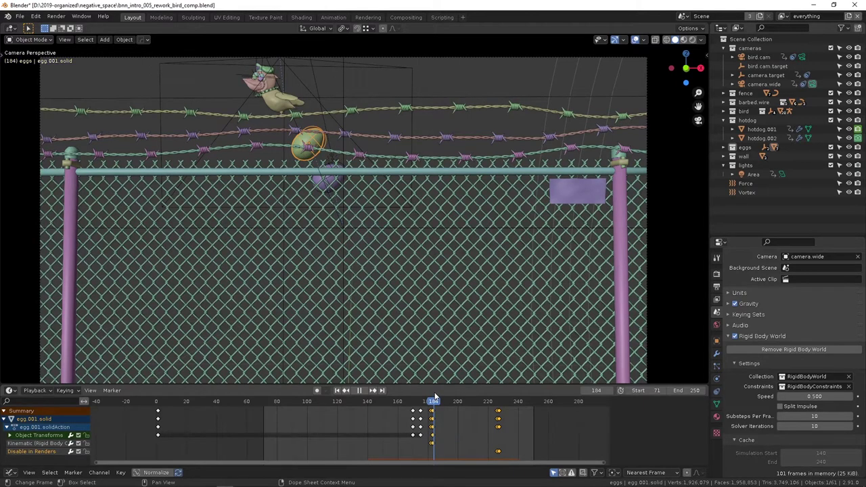
drag(435, 397, 414, 401)
Examine the Rigid Body World cache's simulation start and end frames
click(717, 364)
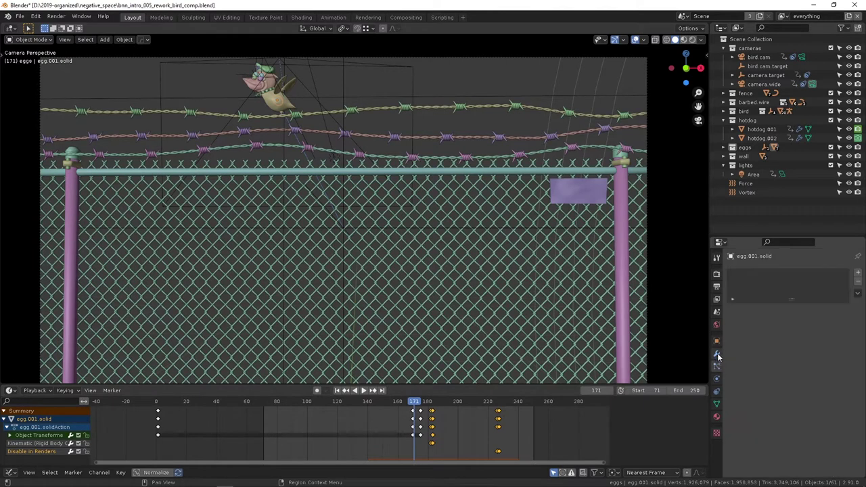
click(718, 327)
click(717, 312)
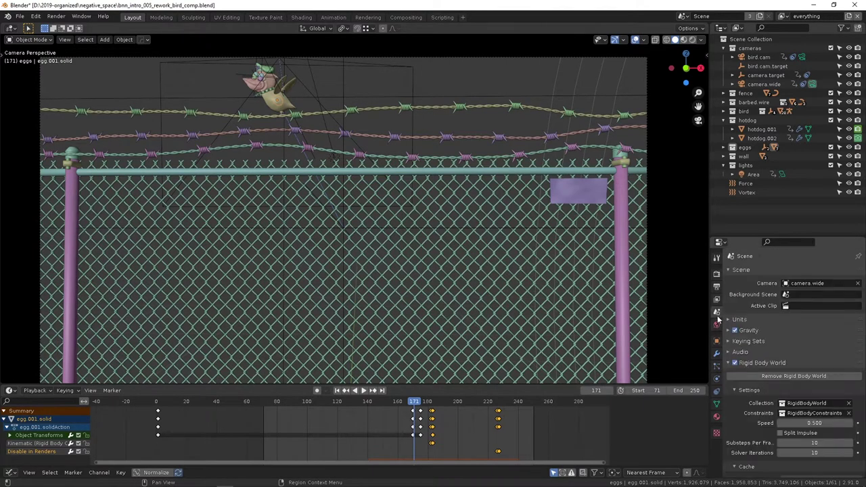
scroll(759, 411, down, 5)
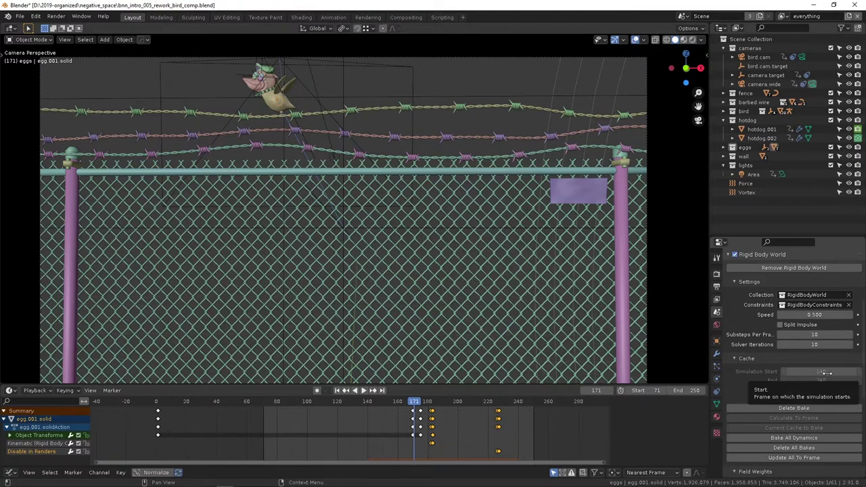
Replay the drop up to frame 180 and bring up egg.001.solid's Rigid Body settings
click(354, 390)
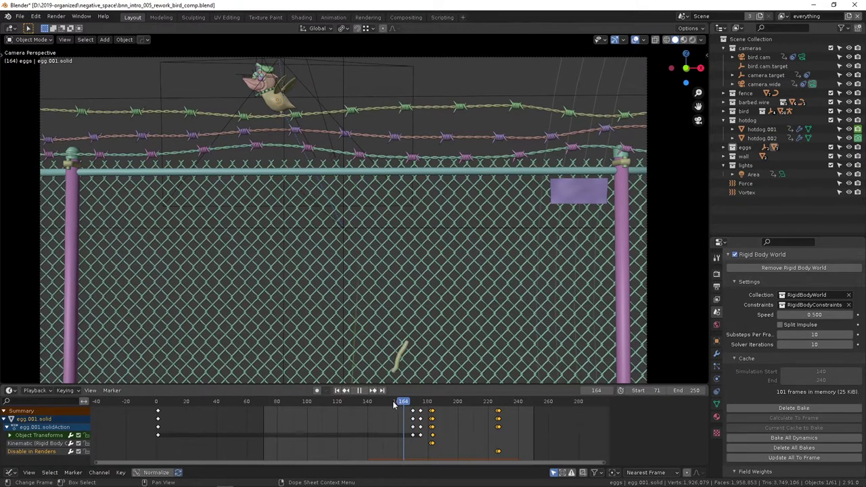
drag(357, 404, 429, 390)
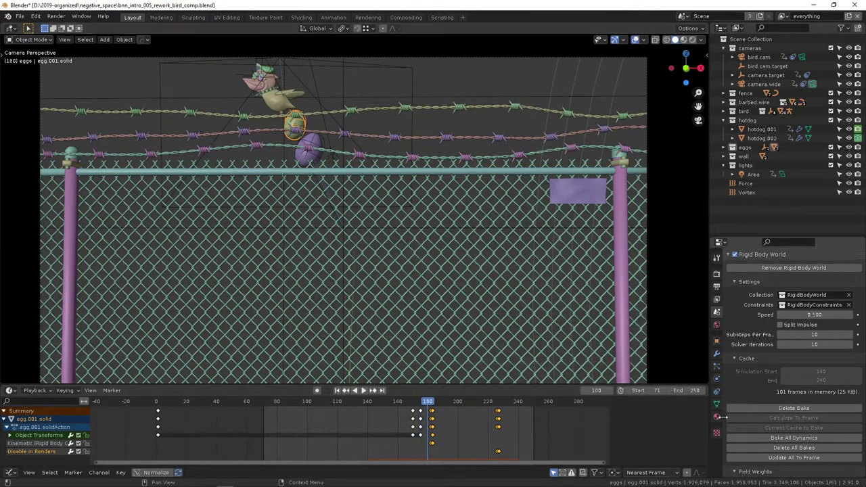
click(716, 391)
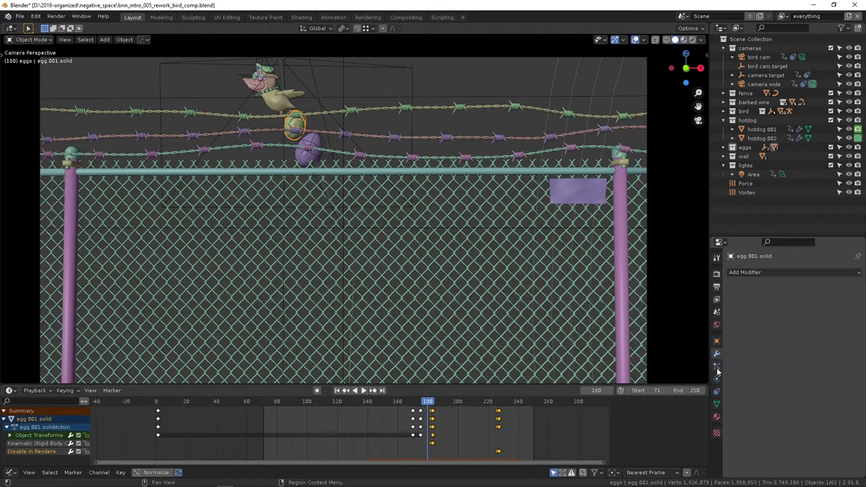
click(716, 379)
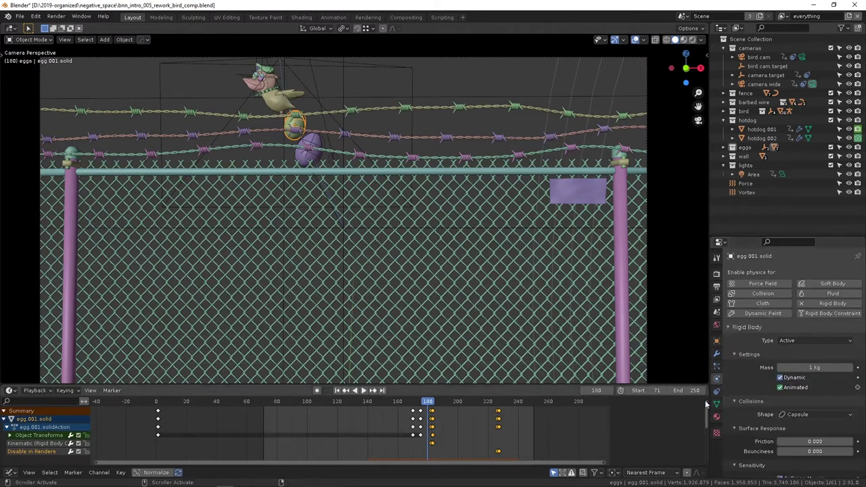
scroll(751, 354, down, 1)
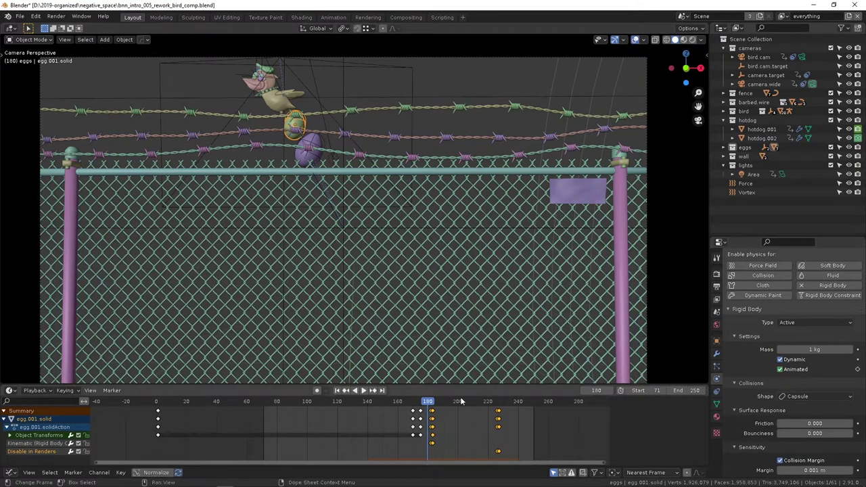
Examine egg.001.solid's Animated, collision and sensitivity settings at frame 177, then advance to frame 183
mouse_move(430, 404)
mouse_down()
mouse_move(416, 403)
mouse_move(424, 399)
mouse_up()
scroll(805, 380, down, 4)
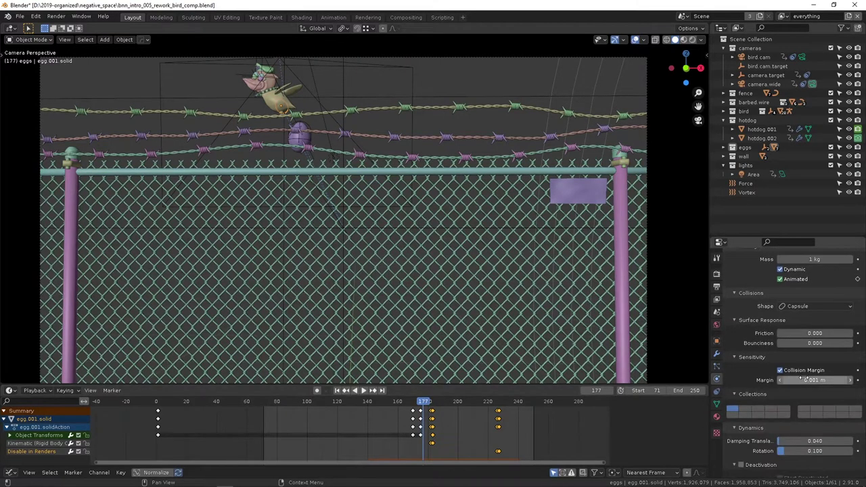
scroll(805, 380, up, 5)
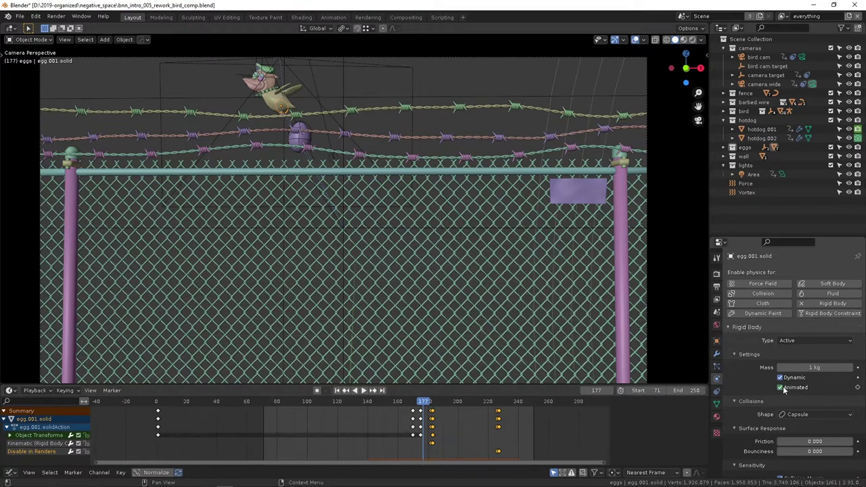
key(space)
mouse_move(433, 403)
mouse_down()
mouse_move(424, 404)
mouse_move(450, 403)
mouse_move(417, 403)
mouse_move(458, 402)
mouse_move(416, 402)
mouse_move(440, 402)
mouse_move(418, 401)
mouse_move(431, 401)
mouse_up()
Return to the scene's Rigid Body World settings and examine the speed, substeps and cache at frame 183
click(717, 312)
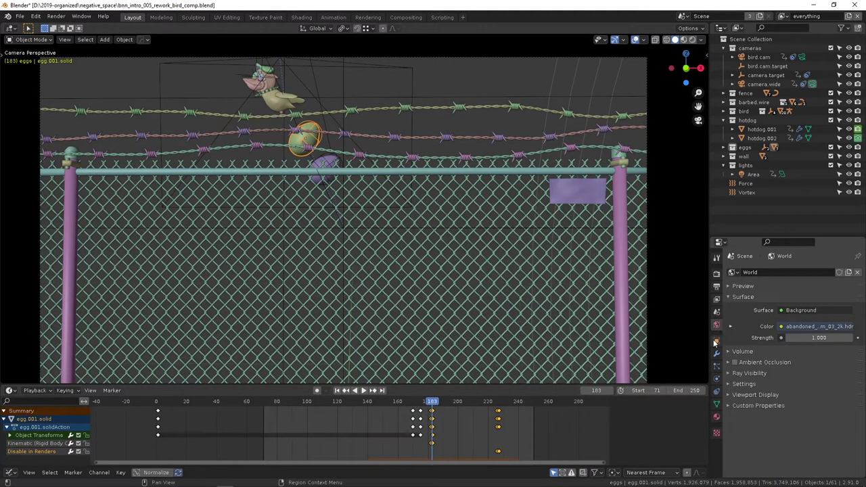
click(716, 340)
click(716, 352)
click(717, 340)
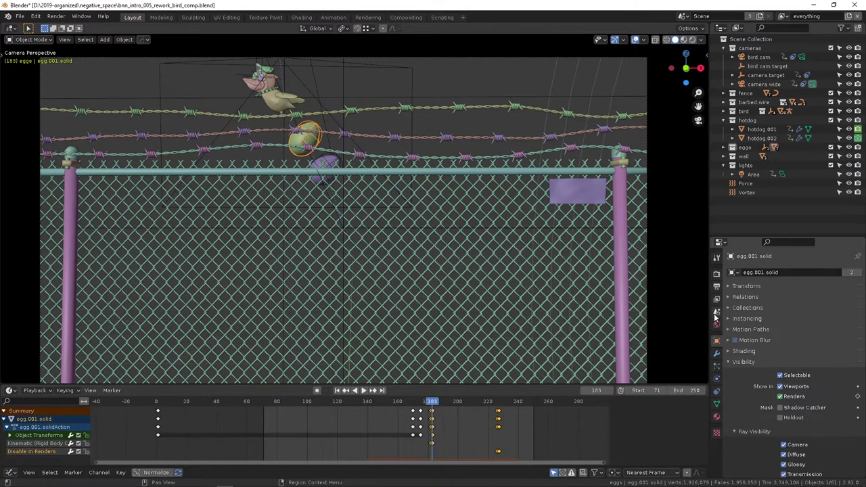
click(717, 312)
scroll(810, 436, down, 2)
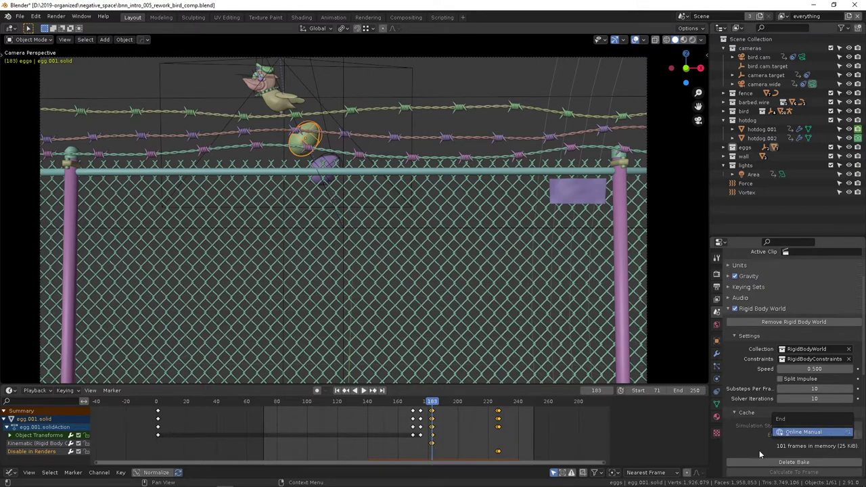
Play the eggs' fall to frame 204 and check egg.001.solid's Rigid Body settings there
key(shift+ctrl+space)
key(Escape)
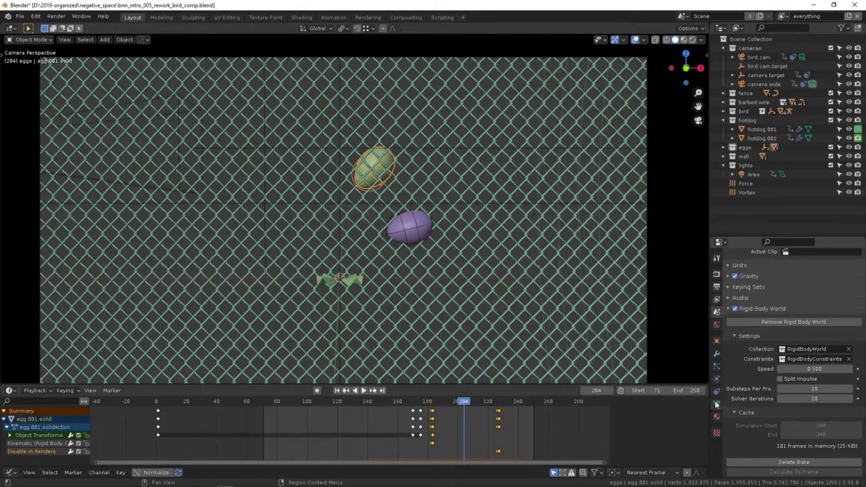
click(716, 404)
click(717, 378)
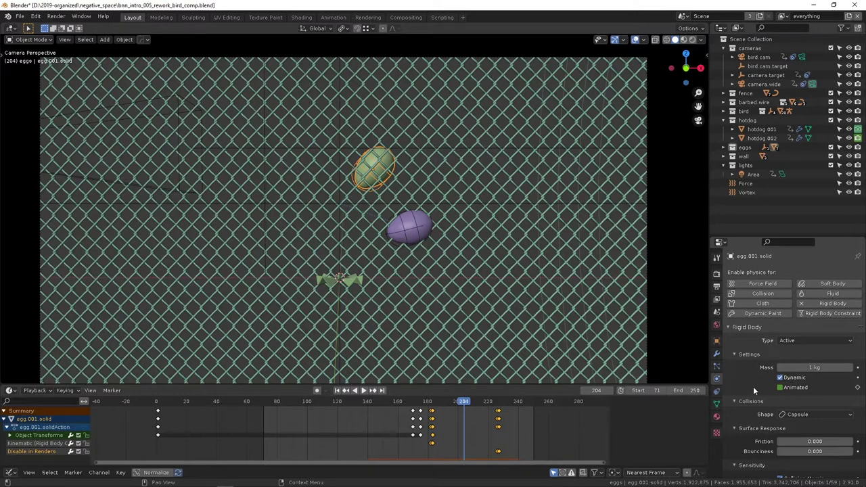
Return to frame 183 and check the Animated keyframe in egg.001.solid's Rigid Body settings
key(shift+ctrl+space)
drag(428, 406, 433, 406)
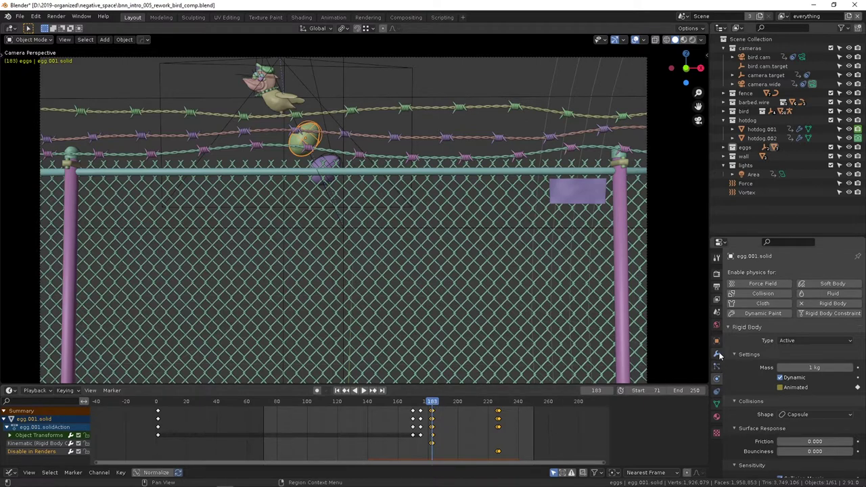
click(780, 388)
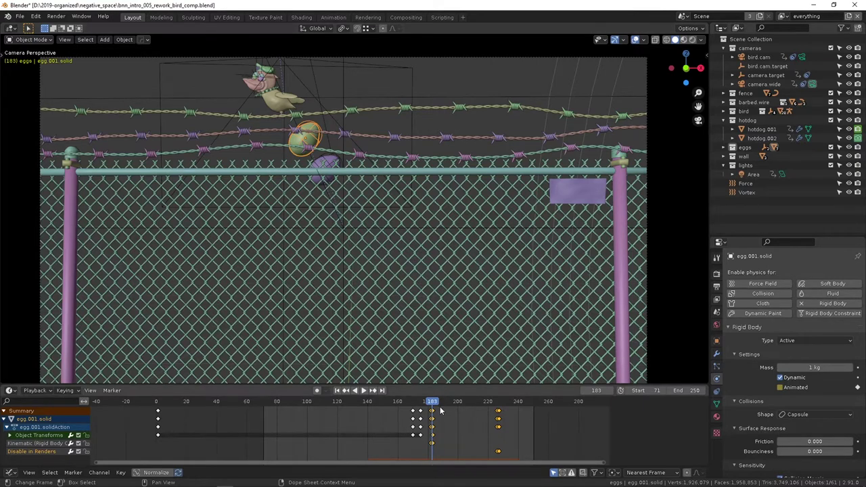
Play forward to frame 226 and compare hotdog.001 with hotdog.002, leaving hotdog.002 selected
key(space)
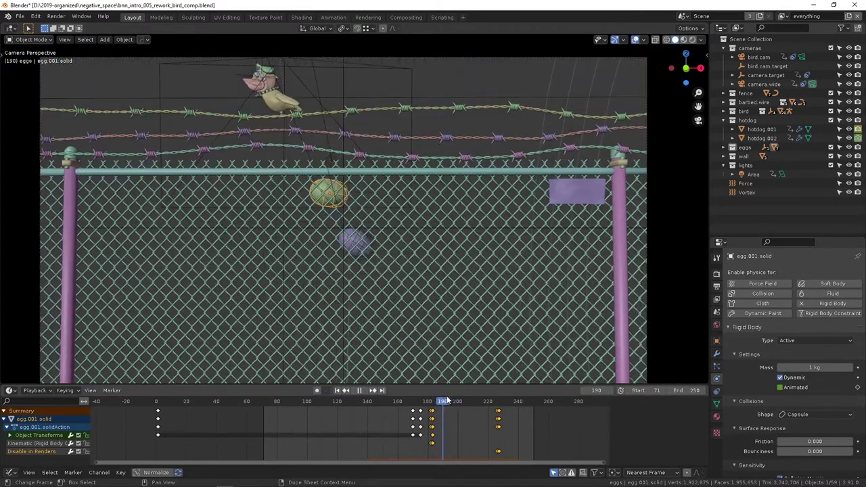
drag(470, 399, 498, 402)
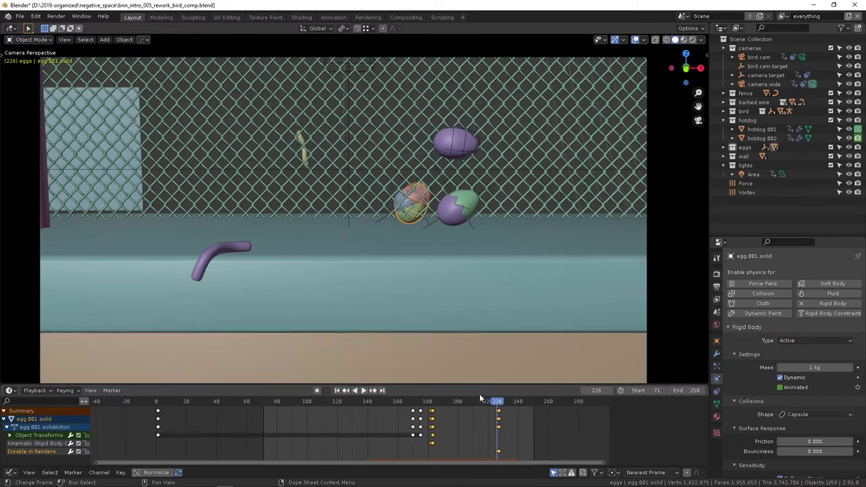
click(304, 154)
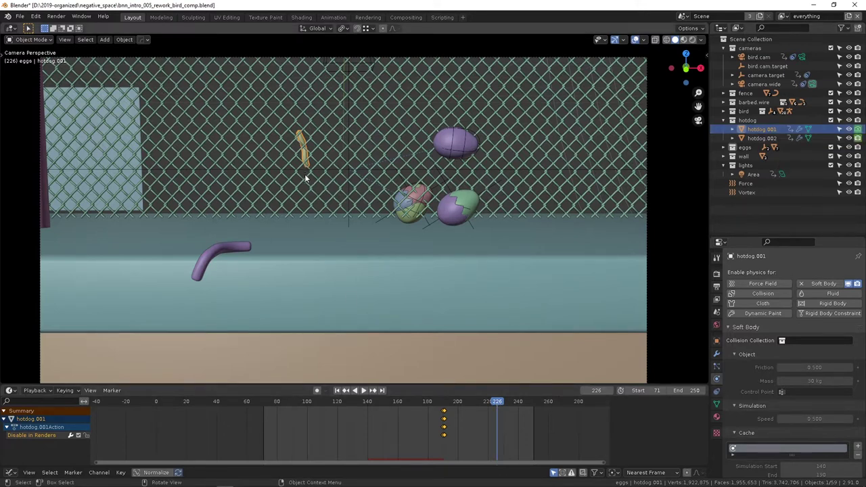
click(236, 250)
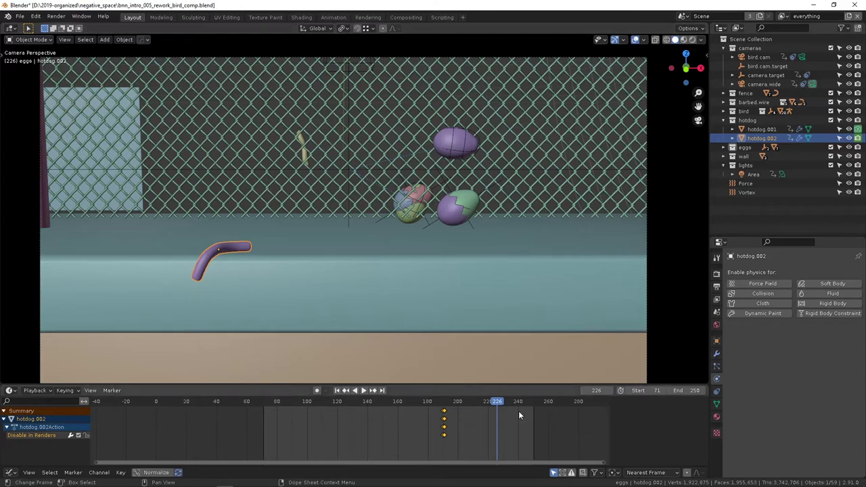
Return to frame 185 and leave the camera view to examine the fence and its sign from an oblique angle
drag(498, 401, 441, 400)
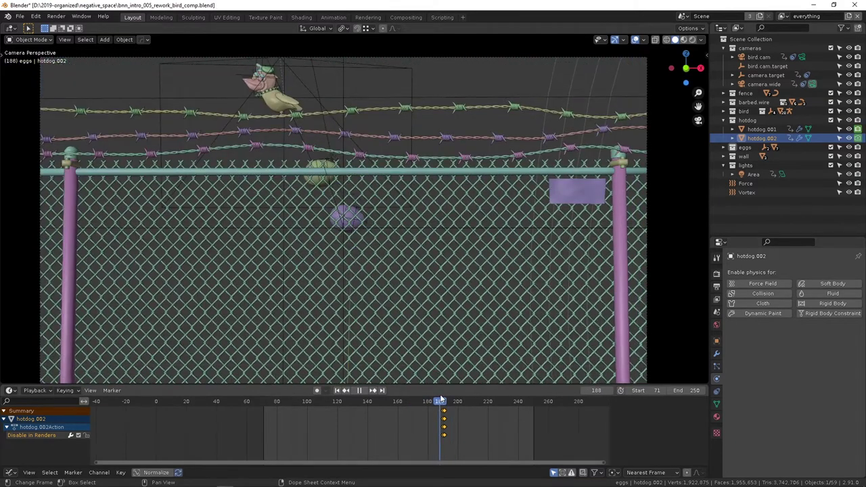
key(Escape)
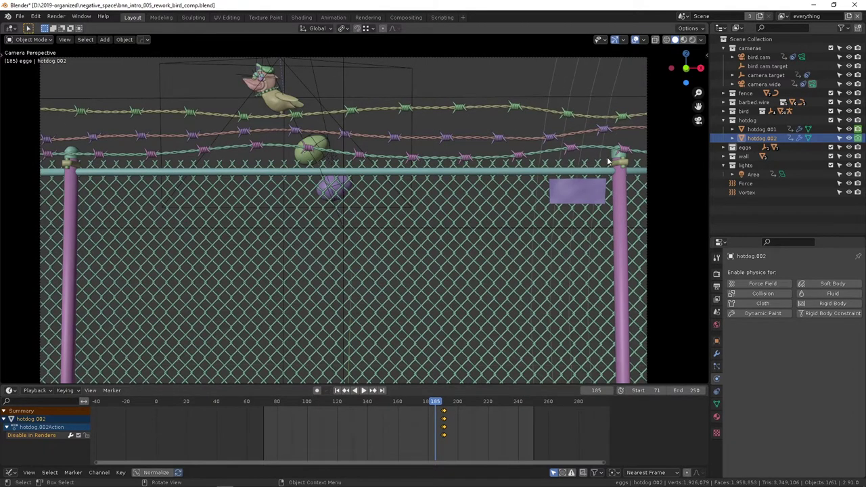
middle_drag(608, 162, 294, 168)
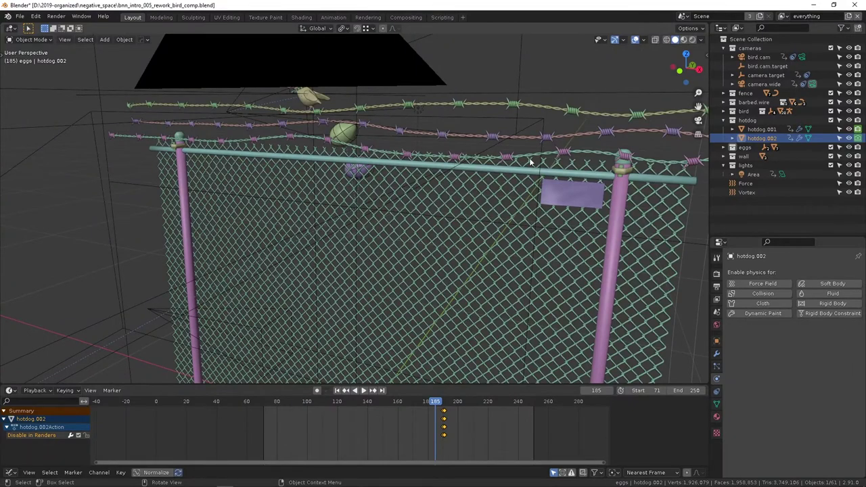
middle_drag(576, 155, 530, 157)
scroll(528, 217, up, 2)
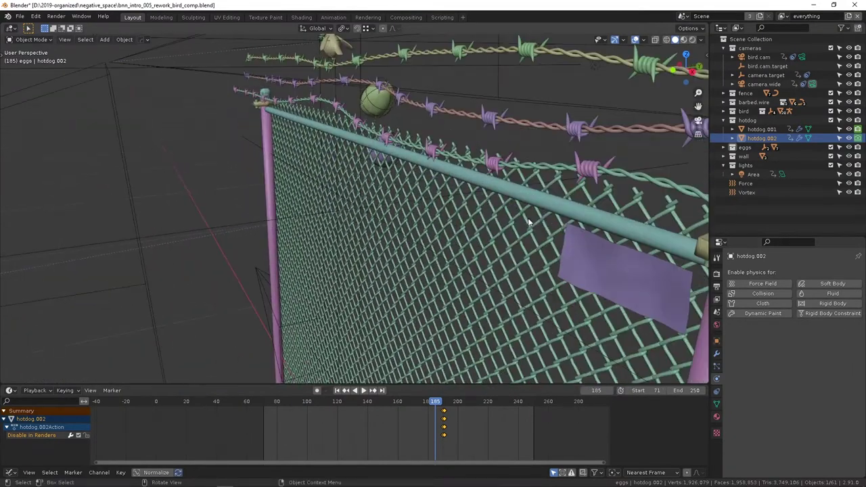
middle_drag(528, 216, 518, 213)
Select fence.pole.cap and examine its base mesh up close in Edit Mode
click(672, 174)
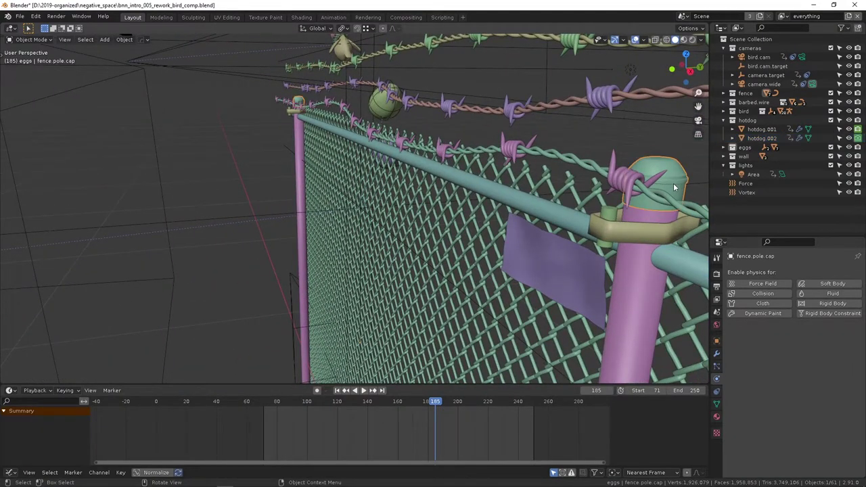
middle_drag(671, 183, 655, 187)
scroll(490, 236, up, 1)
middle_drag(513, 232, 608, 219)
key(Tab)
key(Tab)
key(Tab)
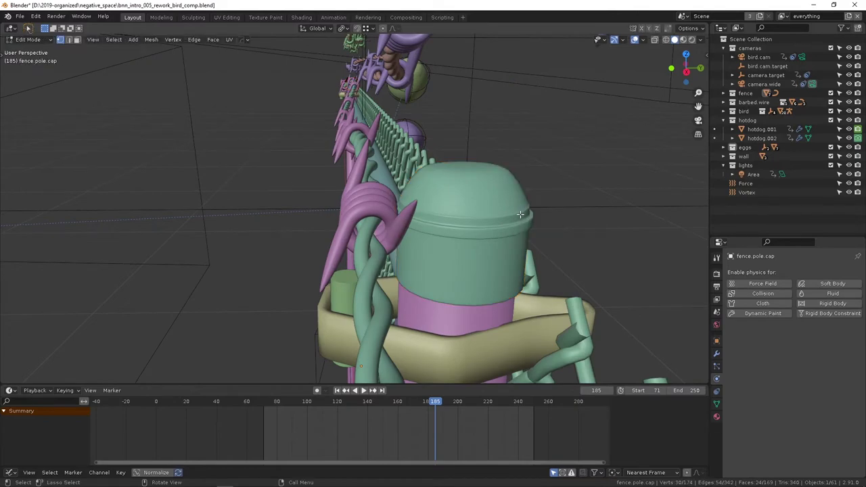
key(u)
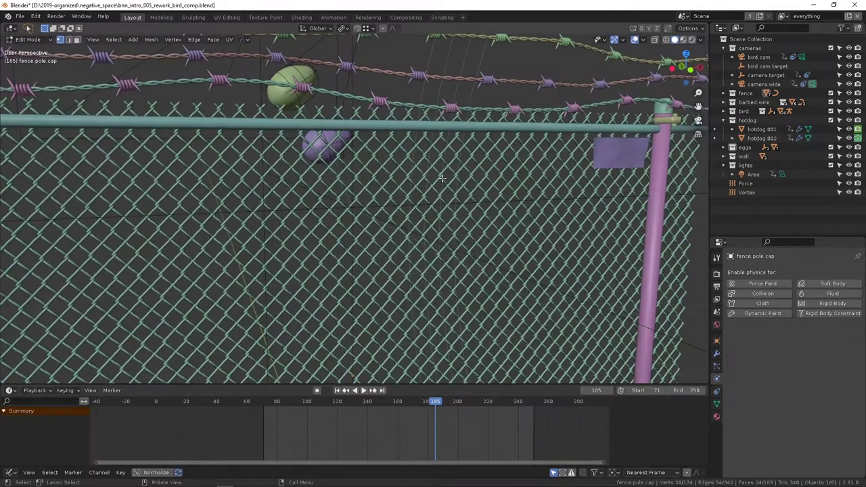
Return fence.pole.cap to Object Mode and check its modifier stack through the Mirror and Subdivision modifiers
middle_drag(441, 178, 368, 190)
key(Tab)
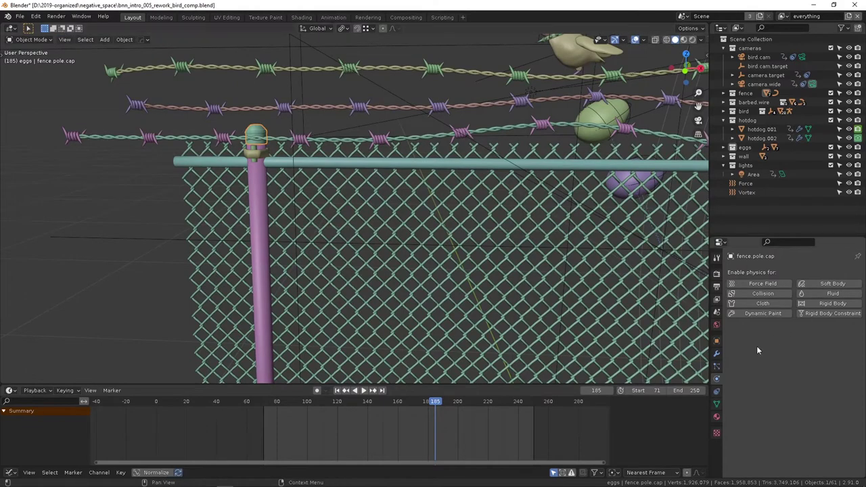
click(717, 355)
scroll(757, 334, down, 4)
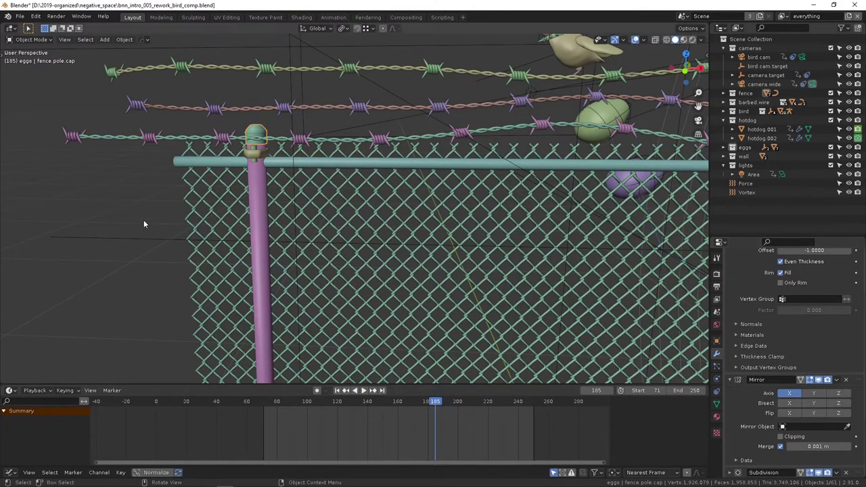
Select the chain-link mesh of the fence, chain.link.000, and check its Array modifiers
shift+middle_drag(380, 231, 341, 201)
click(219, 172)
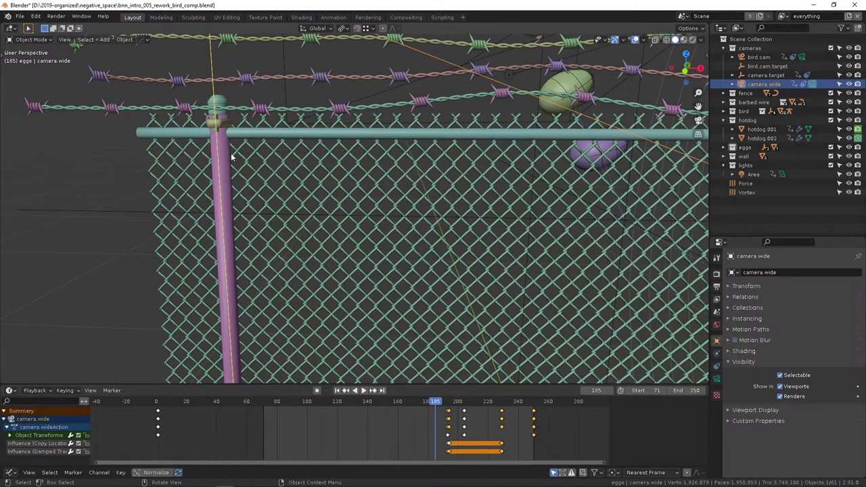
click(169, 131)
click(314, 243)
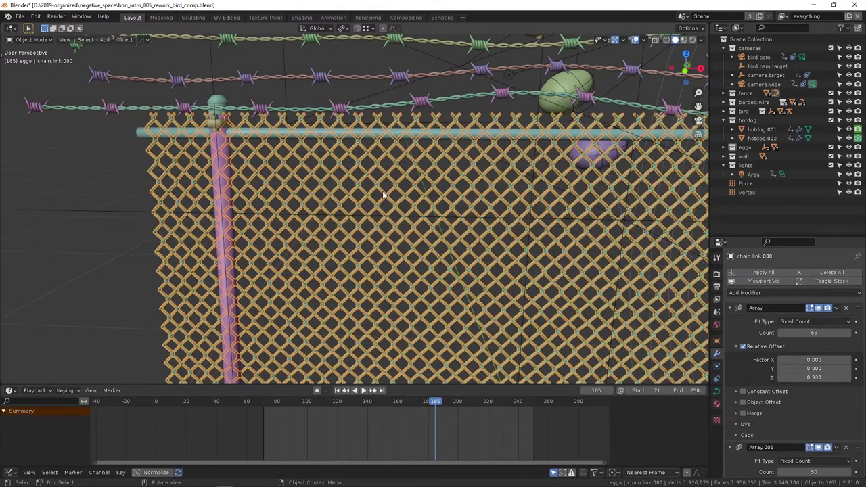
Select the sign fencing_sign_texture beside the fence post and examine its mesh and Displace modifier
middle_drag(390, 195, 410, 185)
shift+middle_drag(490, 174, 424, 216)
click(517, 182)
key(Tab)
key(Tab)
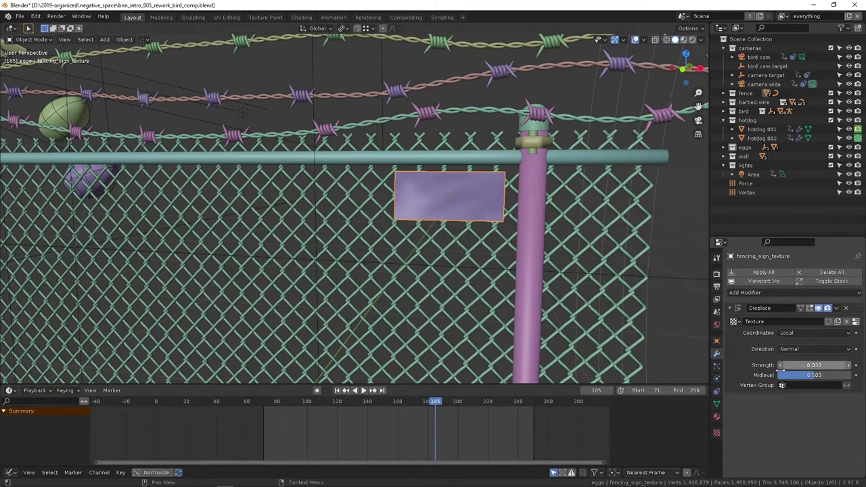
Examine the Clouds texture that drives the sign's displacement, including its noise size
click(716, 433)
scroll(761, 334, down, 2)
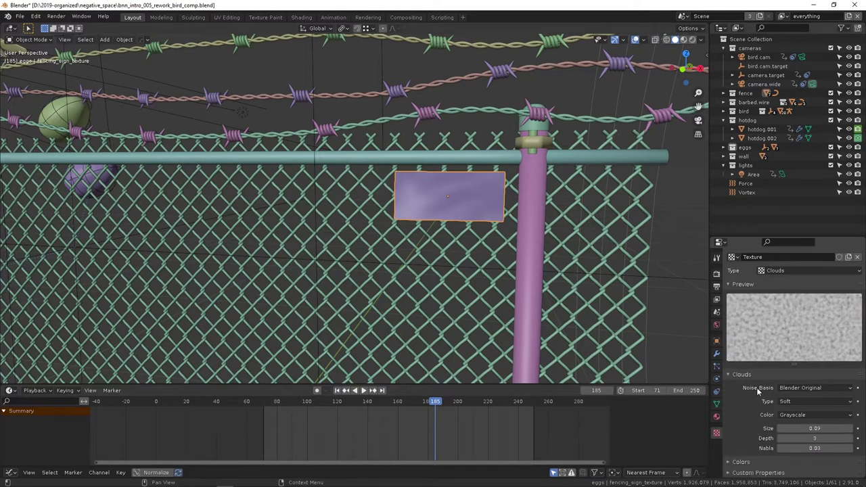
drag(814, 428, 809, 428)
Select the wall beneath the fence and examine its mesh in Edit Mode from several sides, ending in Object Mode
middle_drag(218, 201, 385, 203)
scroll(384, 202, down, 8)
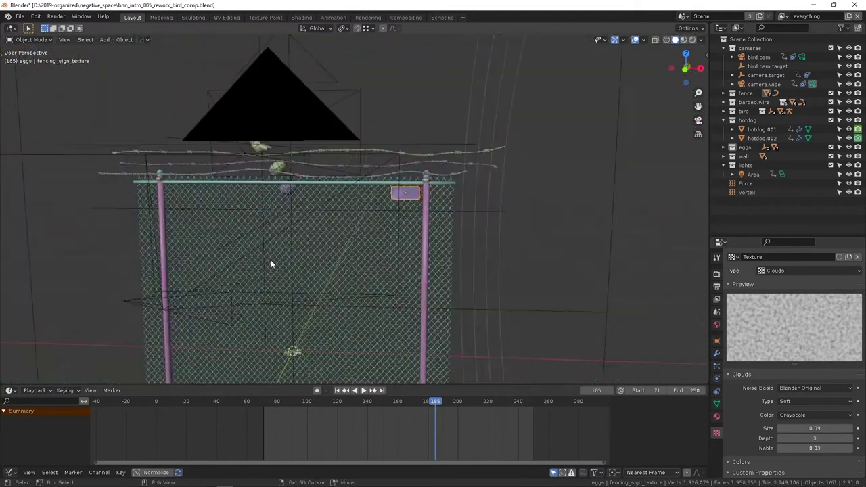
shift+middle_drag(274, 283, 346, 182)
mouse_move(342, 274)
middle_down()
mouse_move(360, 267)
mouse_move(410, 92)
mouse_move(462, 135)
mouse_move(447, 106)
mouse_move(249, 200)
mouse_move(271, 197)
mouse_move(259, 124)
mouse_move(298, 202)
mouse_move(276, 339)
middle_up()
click(244, 207)
click(238, 185)
middle_drag(238, 186, 379, 140)
key(Tab)
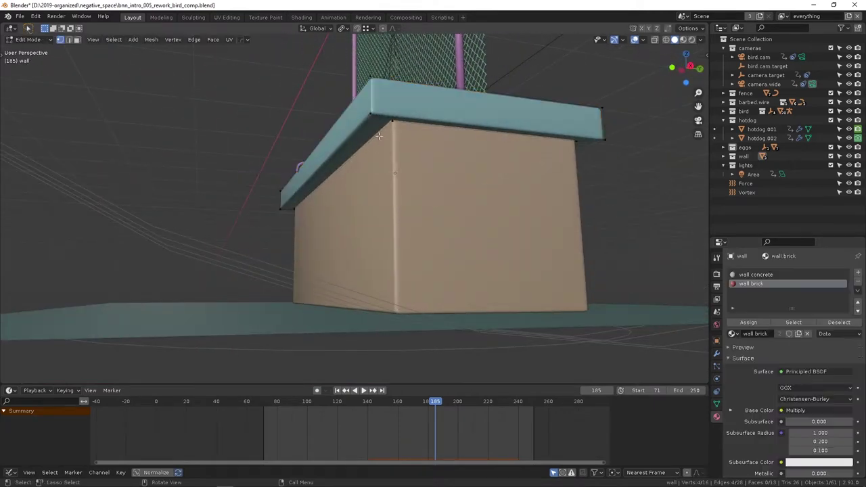
middle_drag(368, 118, 320, 122)
middle_drag(331, 174, 498, 214)
key(Tab)
Check the wall's Bevel and Collision modifiers and look over the wall and fence from several angles
click(716, 354)
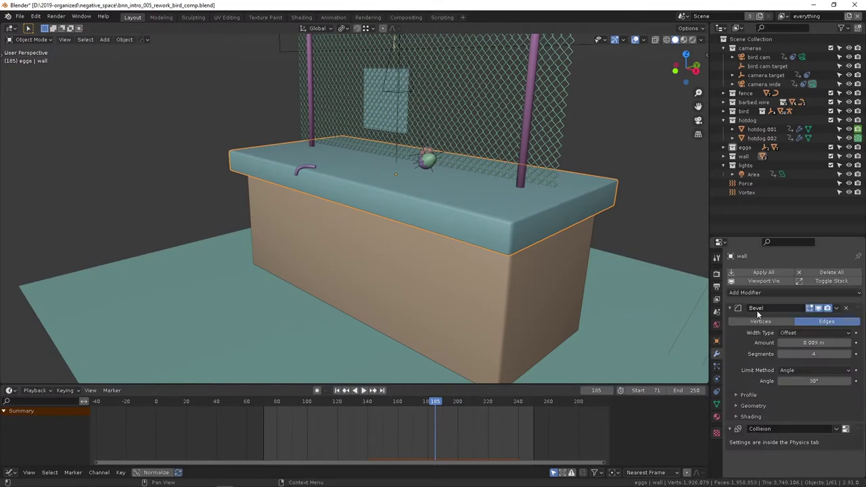
middle_drag(528, 274, 460, 218)
middle_drag(477, 302, 446, 288)
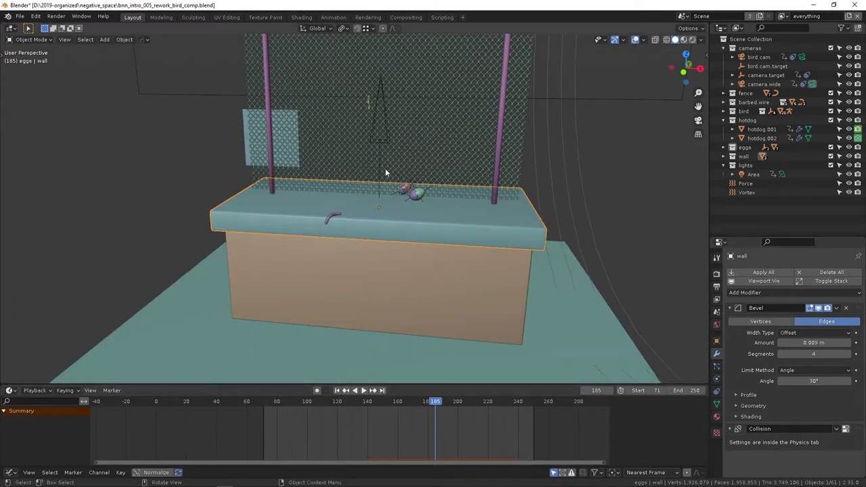
middle_drag(380, 167, 408, 162)
middle_drag(190, 183, 299, 197)
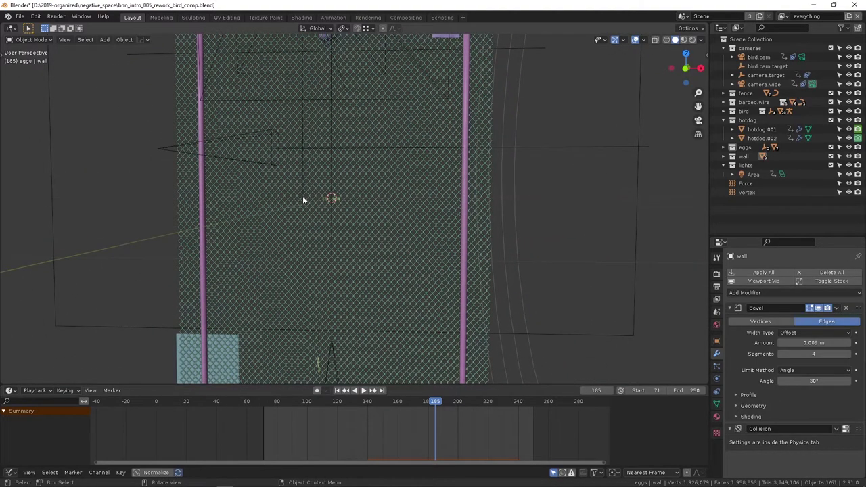
mouse_move(303, 197)
middle_down()
mouse_move(309, 205)
mouse_move(302, 205)
middle_up()
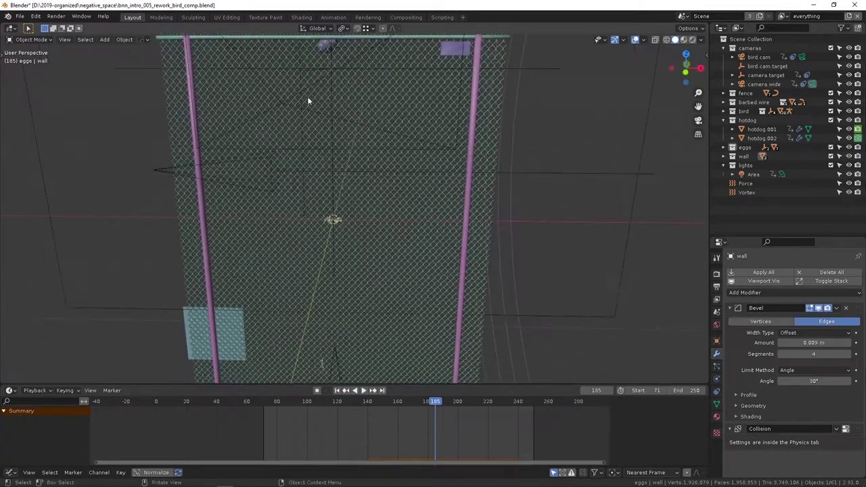
middle_drag(308, 97, 362, 171)
Show the camera view in Rendered shading and enlarge the viewport by shrinking the timeline
key(KP_0)
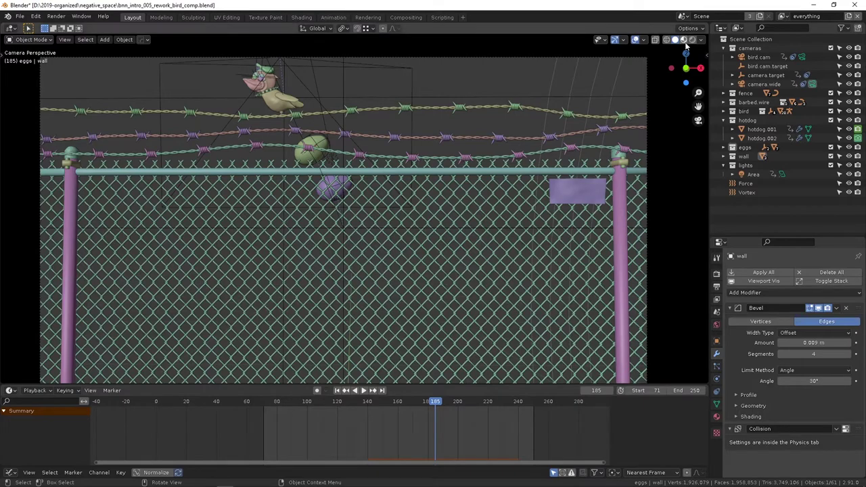
click(688, 40)
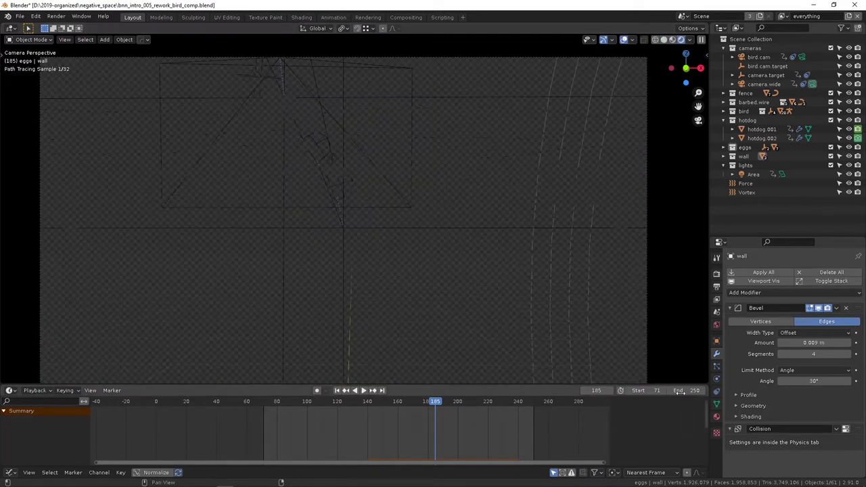
drag(230, 384, 230, 453)
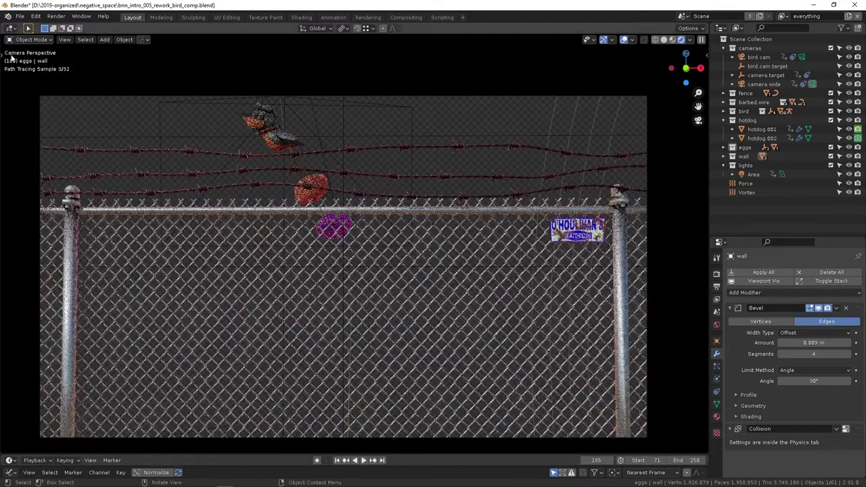
Split off a second viewport area and zoom the rendered camera view in on the fence post and chain link
mouse_move(3, 35)
mouse_down()
mouse_move(54, 54)
mouse_move(325, 71)
mouse_move(247, 75)
mouse_up()
scroll(518, 261, up, 4)
scroll(378, 275, up, 1)
shift+middle_drag(377, 275, 606, 259)
shift+middle_drag(344, 255, 548, 218)
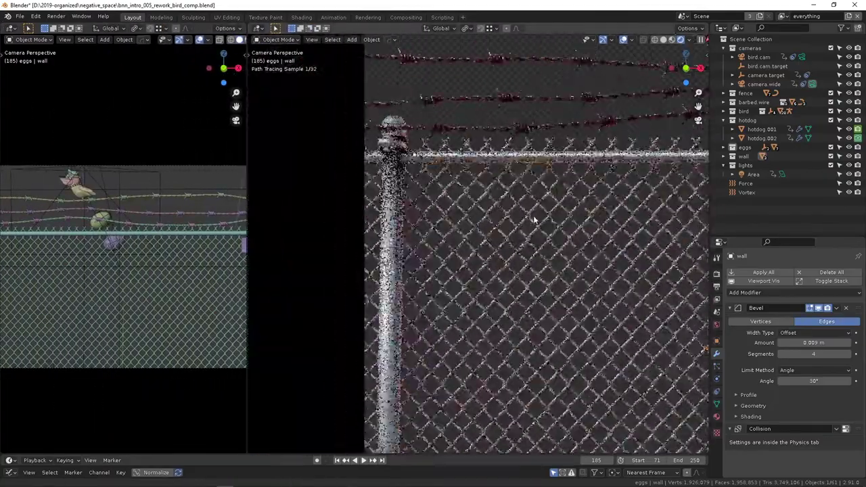
scroll(440, 205, up, 3)
Turn the newly split area into a Shader Editor
key(shift+F3)
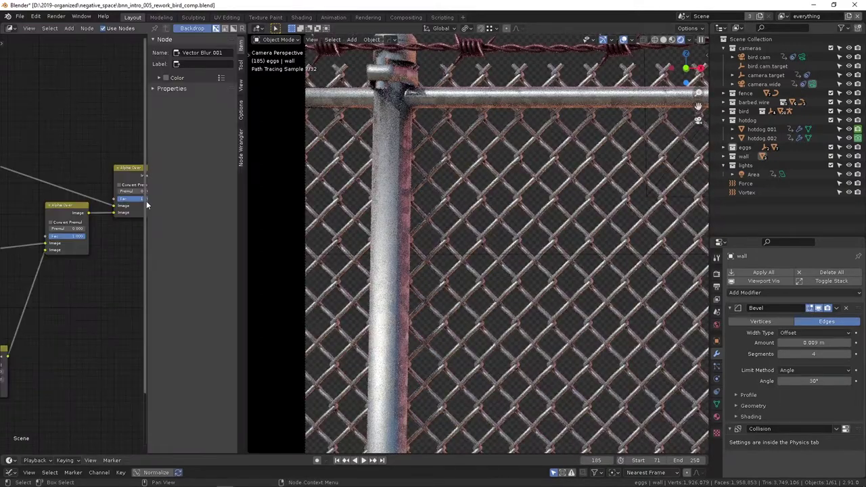
key(Escape)
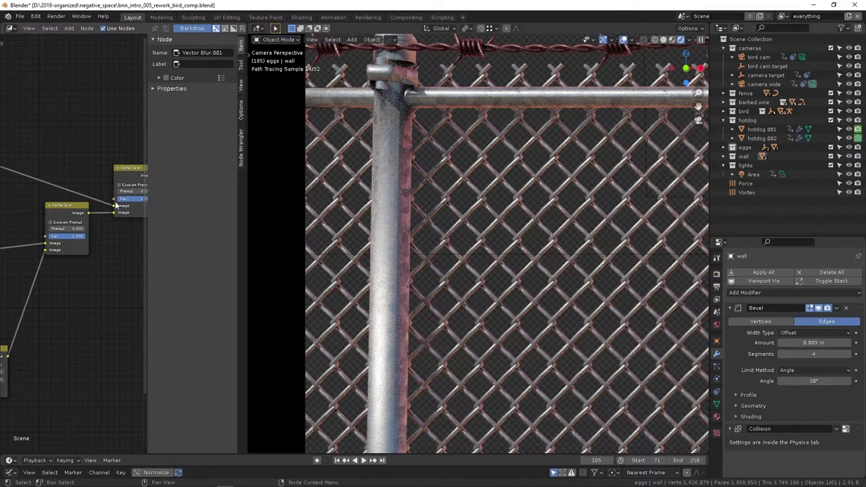
right_click(116, 203)
key(Escape)
key(shift+F3)
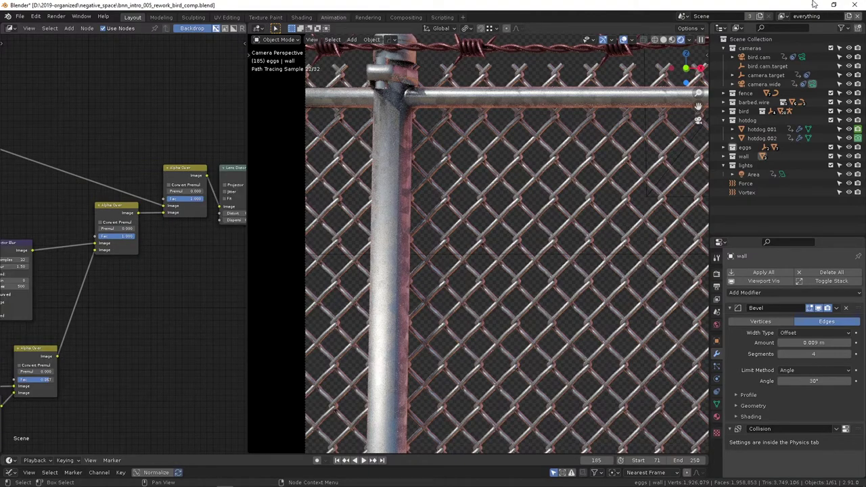
shift+middle_drag(160, 170, 208, 113)
Select fence.pole.side outside the camera view and examine its rendered steel surface up close, including the pole cap and clamp
click(522, 203)
middle_drag(416, 232, 472, 218)
click(468, 206)
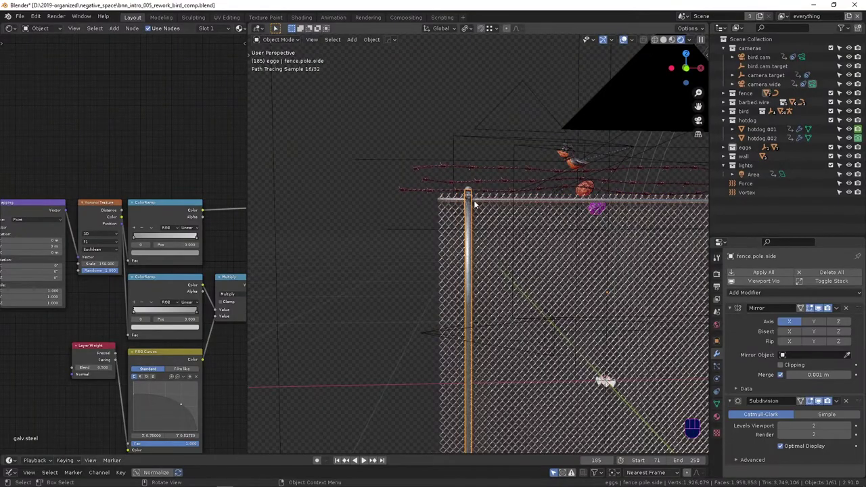
key(KP_Decimal)
scroll(363, 119, up, 5)
shift+middle_drag(363, 120, 590, 292)
scroll(591, 292, up, 8)
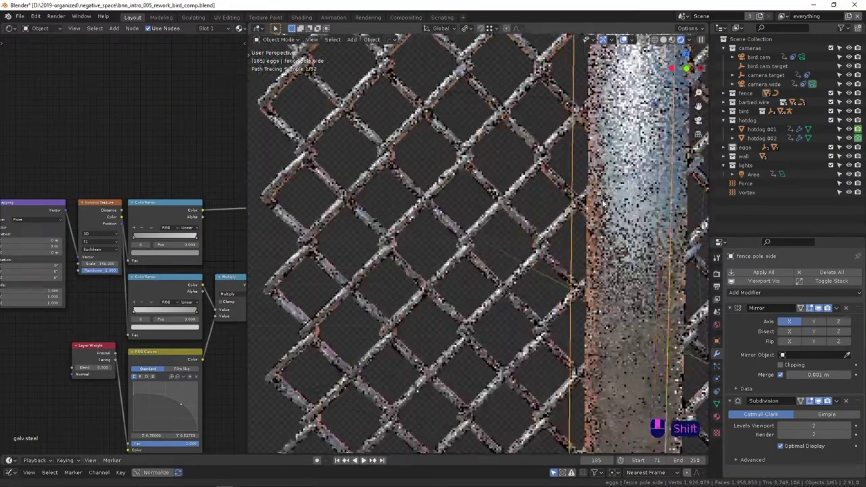
shift+middle_drag(596, 212, 497, 207)
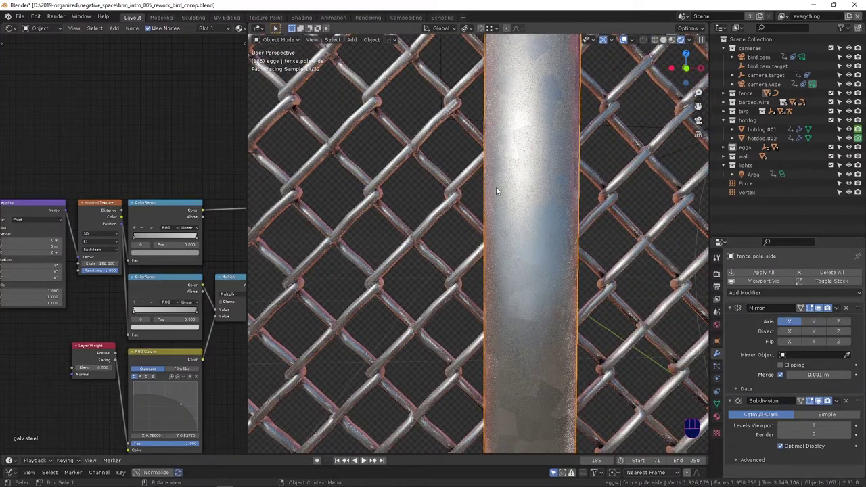
shift+middle_drag(557, 87, 449, 257)
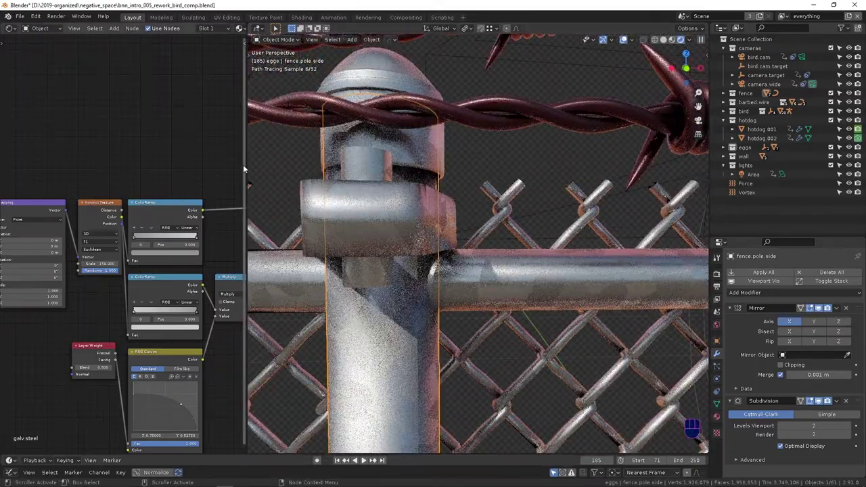
Widen the Shader Editor and bring the full galv.steel node tree into view
drag(246, 166, 516, 175)
shift+middle_drag(442, 227, 258, 187)
middle_drag(27, 273, 152, 276)
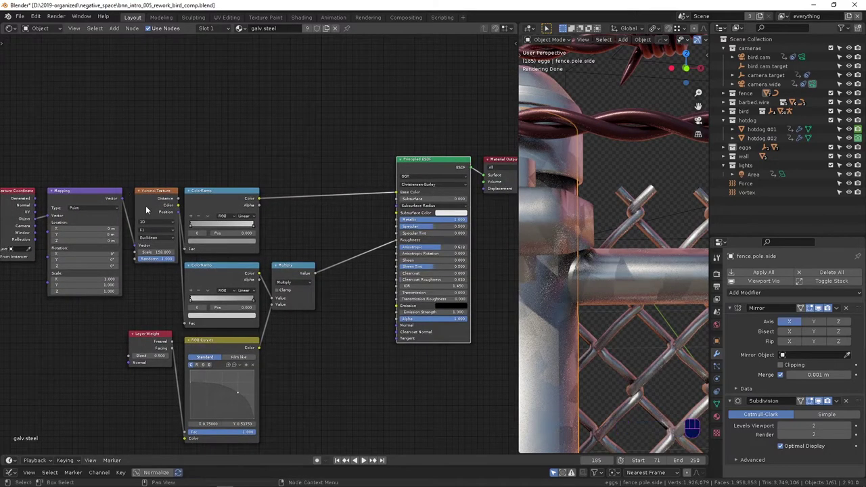
scroll(146, 210, up, 3)
Preview the galv.steel Voronoi Texture color and both ColorRamp outputs in turn on the fence post
ctrl+shift+click(169, 208)
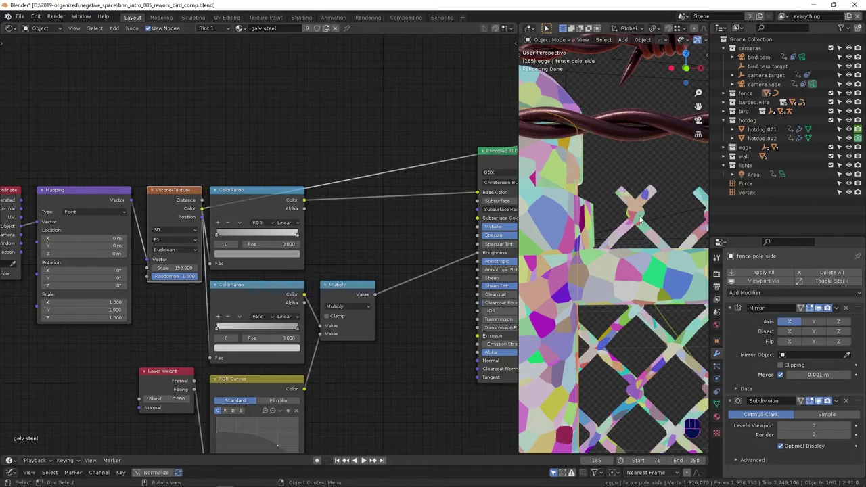
shift+middle_drag(570, 279, 597, 228)
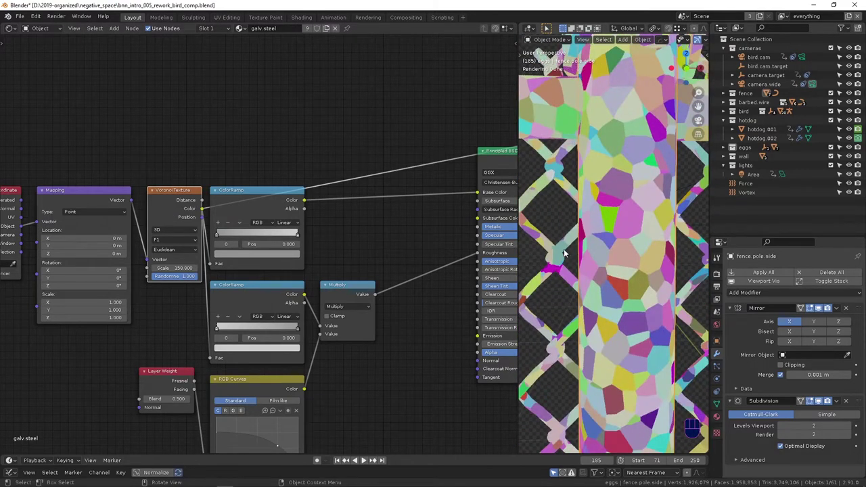
ctrl+shift+click(268, 204)
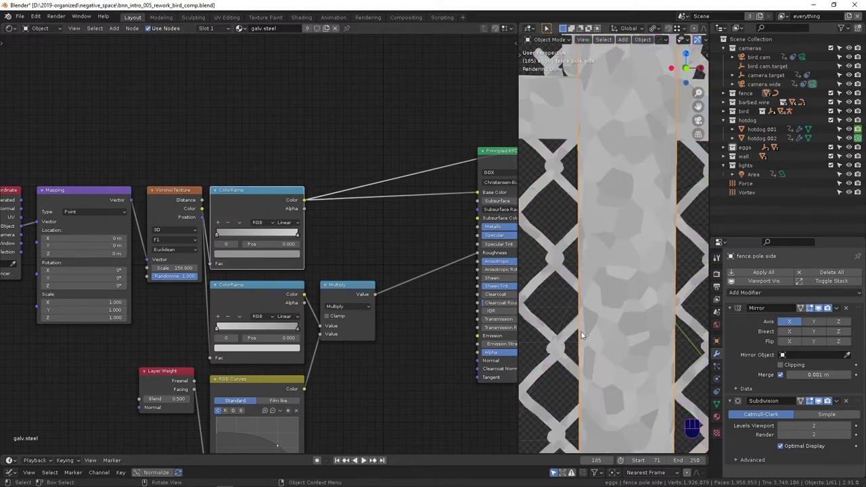
shift+middle_drag(199, 233, 137, 153)
ctrl+shift+click(224, 219)
middle_drag(280, 219, 201, 213)
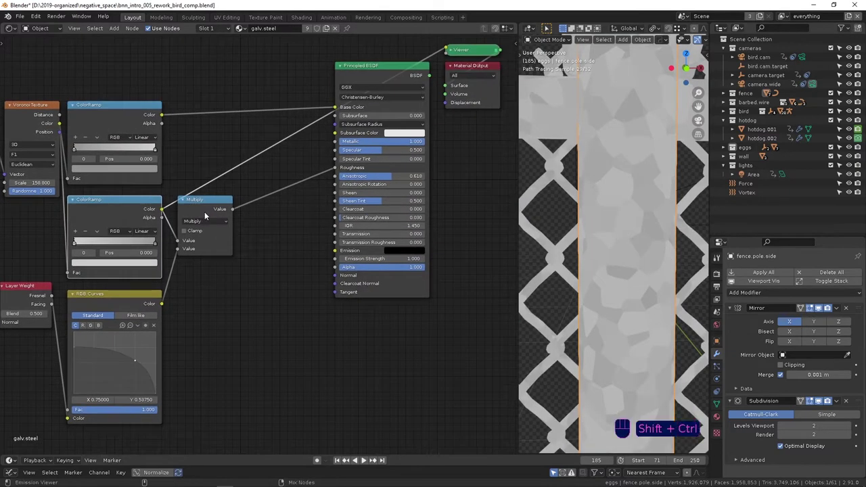
Preview the galv.steel Multiply output on the fence post and reconnect the Principled BSDF to the material output
ctrl+shift+click(205, 216)
shift+middle_drag(261, 129, 208, 201)
ctrl+shift+click(333, 154)
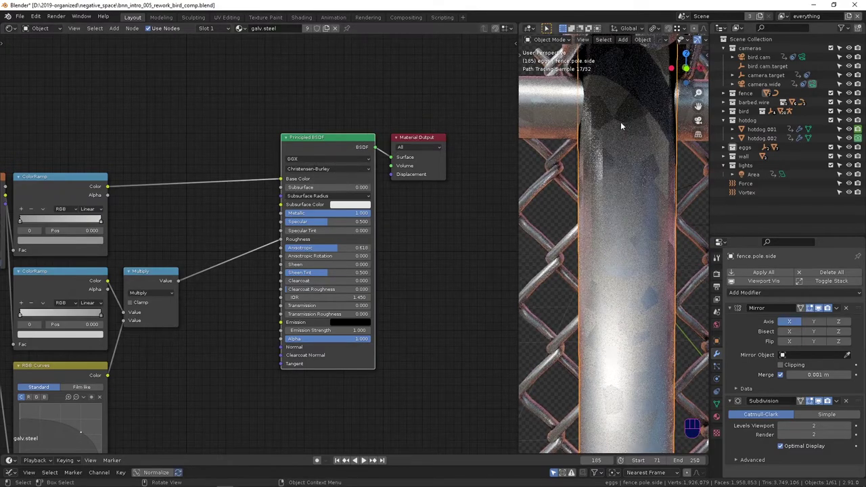
Enlarge the 3D viewport, select the O'Houlihan's Fencing sign and bring it into close view
scroll(619, 128, down, 5)
shift+middle_drag(619, 127, 433, 155)
scroll(565, 223, down, 4)
drag(519, 173, 157, 173)
shift+middle_drag(399, 224, 189, 198)
click(473, 276)
shift+middle_drag(406, 306, 421, 266)
scroll(421, 266, up, 5)
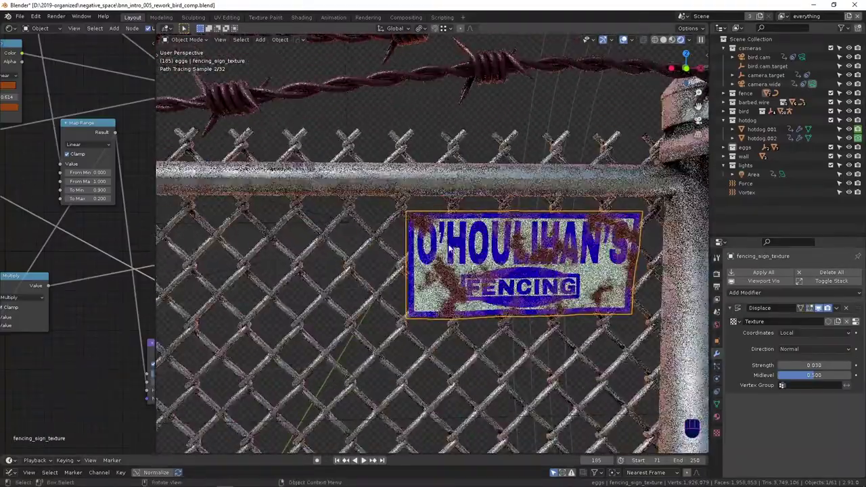
shift+middle_drag(423, 250, 331, 254)
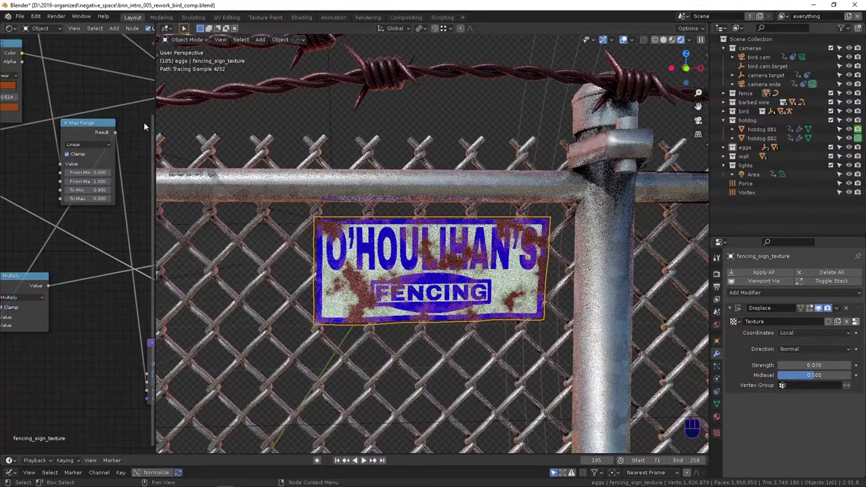
Widen the Shader Editor and preview the color and alpha of fencing_sign_texture.png on the sign, ending on the Principled BSDF
drag(156, 127, 339, 130)
middle_drag(169, 131, 304, 362)
middle_drag(104, 282, 156, 78)
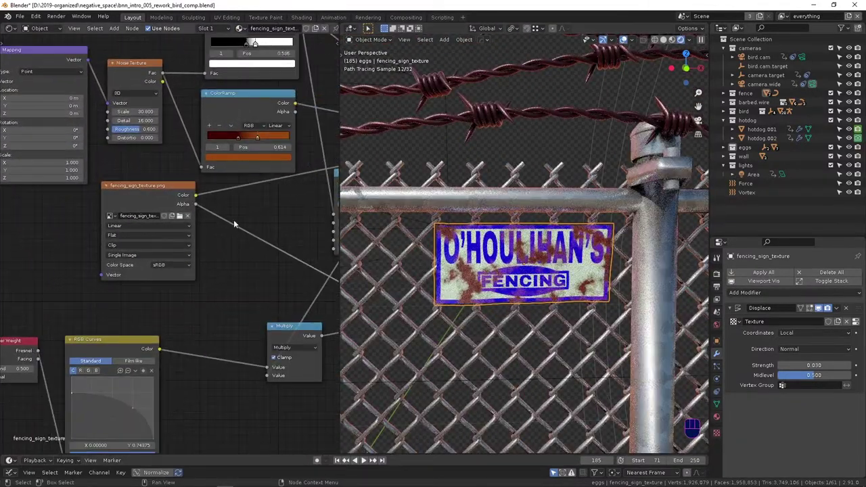
ctrl+shift+click(181, 198)
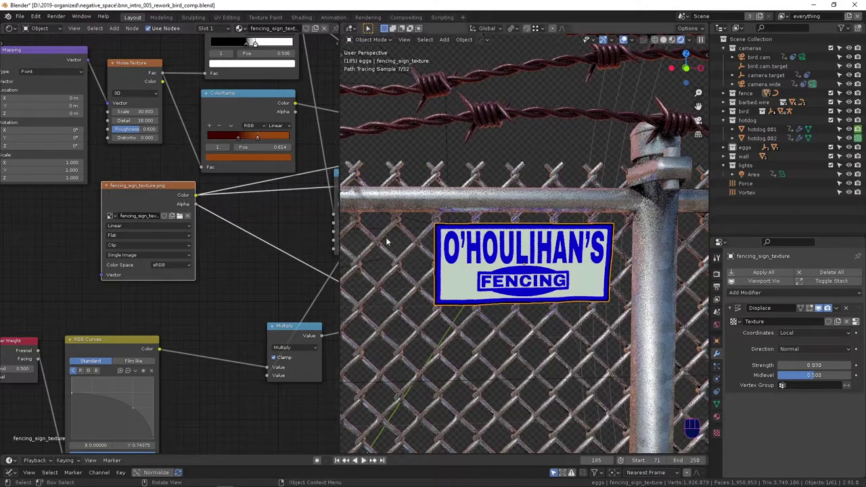
middle_drag(263, 226, 182, 237)
ctrl+shift+click(103, 213)
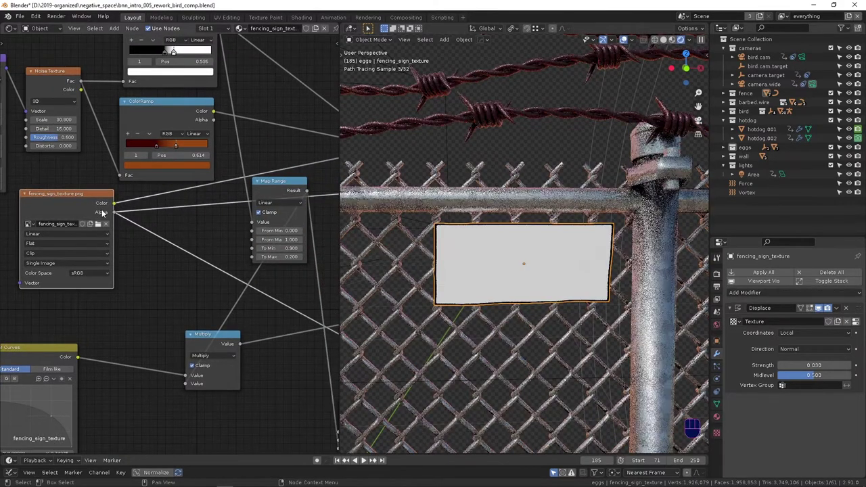
middle_drag(268, 229, 115, 258)
mouse_move(512, 247)
middle_down()
mouse_move(479, 259)
mouse_move(541, 252)
middle_up()
middle_drag(229, 215, 108, 228)
scroll(169, 237, down, 1)
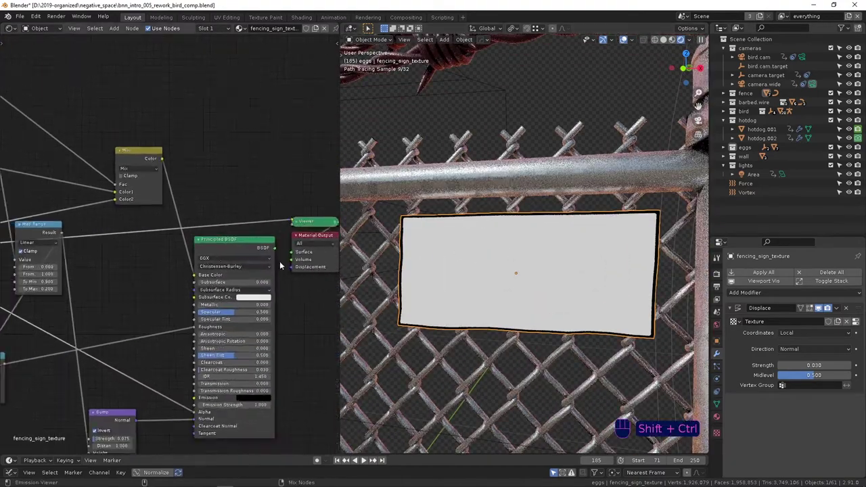
ctrl+shift+click(257, 251)
Preview the sign material's Noise Texture, rust ColorRamp, black-and-white ColorRamp and Mix outputs in turn
middle_drag(44, 233, 284, 274)
middle_drag(92, 174, 167, 205)
ctrl+shift+click(166, 204)
middle_drag(237, 226, 122, 239)
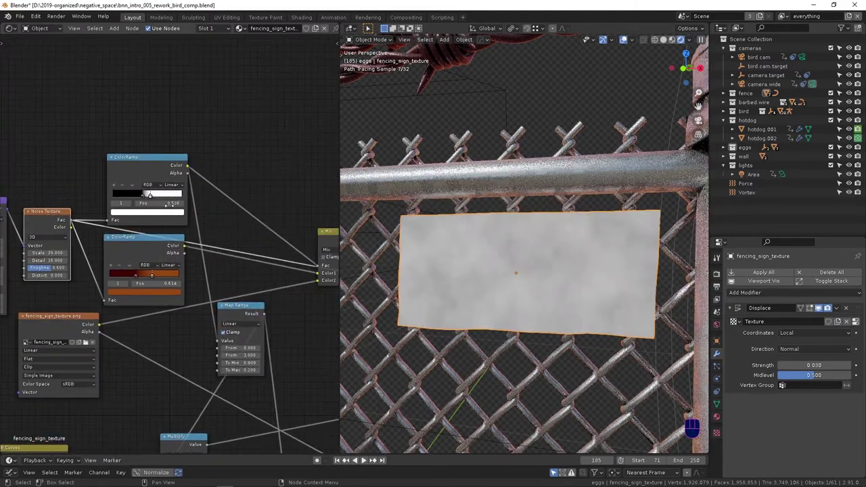
ctrl+shift+click(172, 249)
ctrl+shift+click(165, 171)
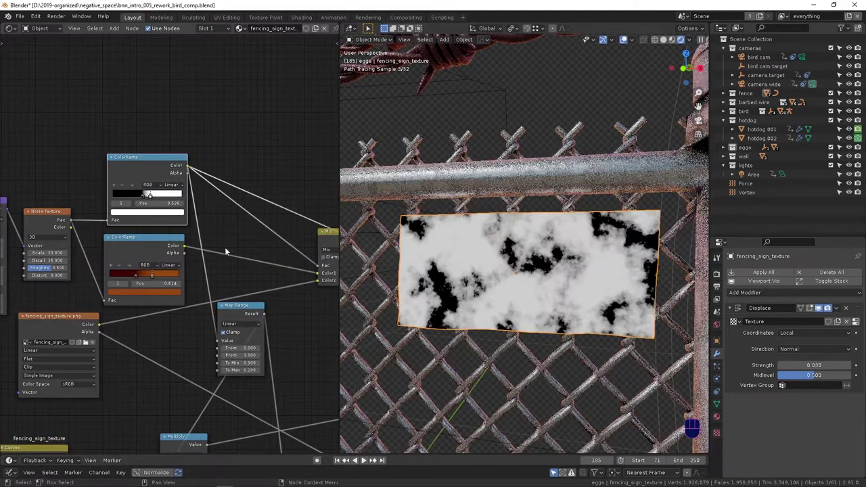
middle_drag(273, 284, 136, 236)
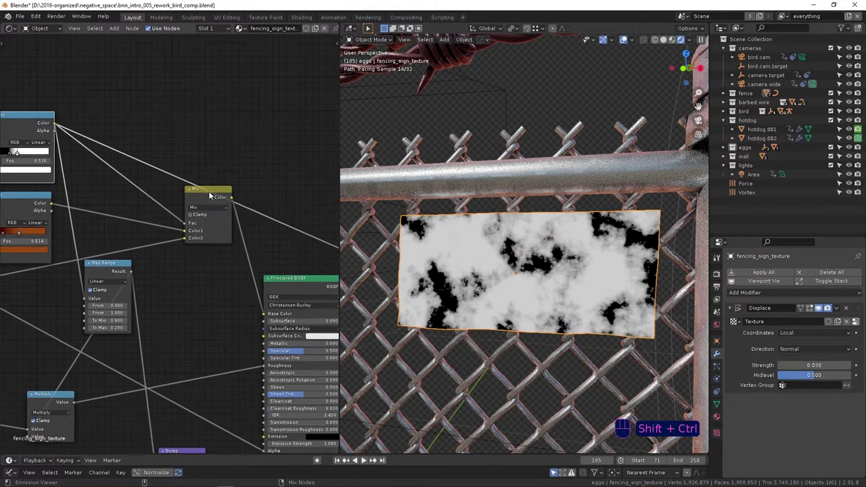
ctrl+shift+click(208, 191)
Preview the sign material's Map Range and Multiply outputs and return the sign to its Principled BSDF
middle_drag(146, 341, 182, 132)
ctrl+shift+click(192, 125)
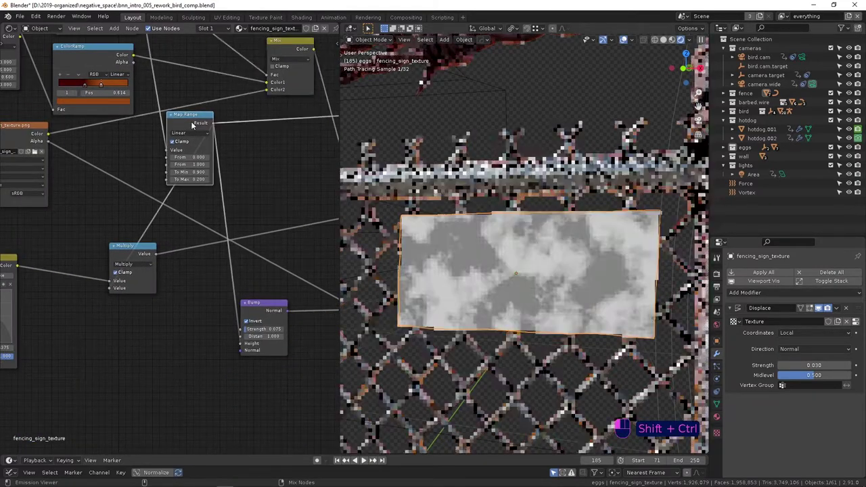
ctrl+shift+click(143, 257)
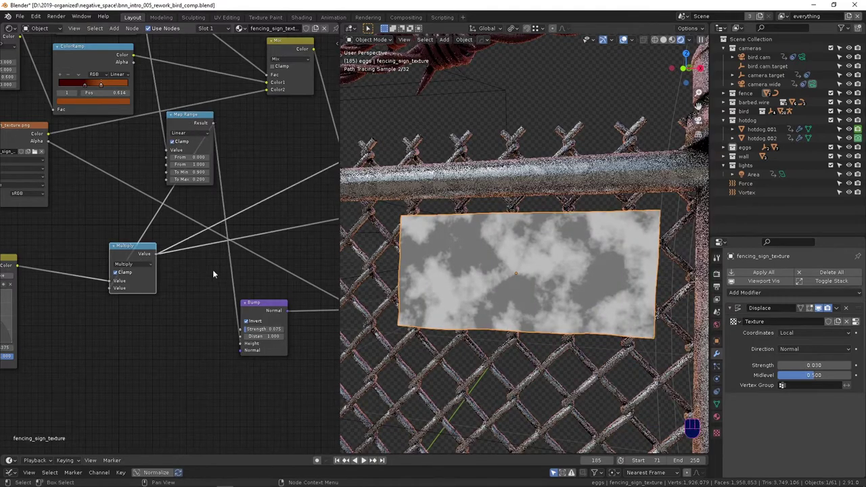
middle_drag(240, 279, 72, 287)
ctrl+shift+click(209, 266)
ctrl+shift+click(197, 157)
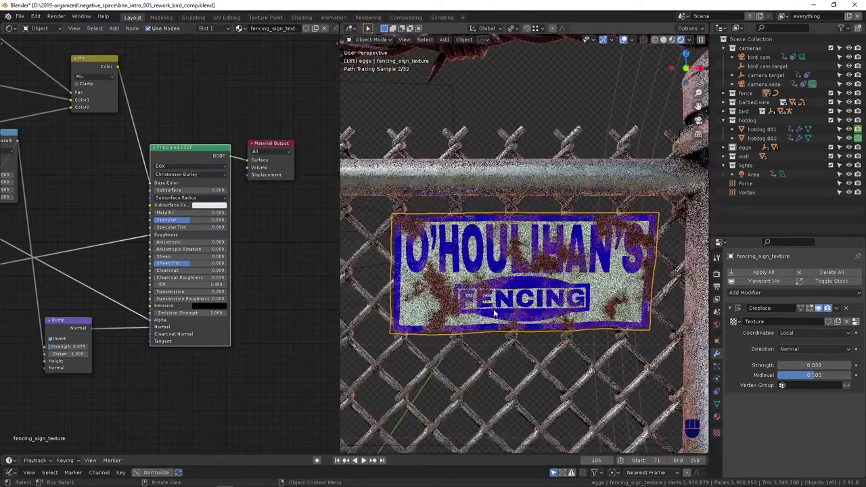
Select the orange egg behind the barbed wire and examine it up close together with its egg.001 node tree
scroll(462, 338, down, 3)
shift+middle_drag(462, 339, 537, 245)
scroll(533, 242, down, 6)
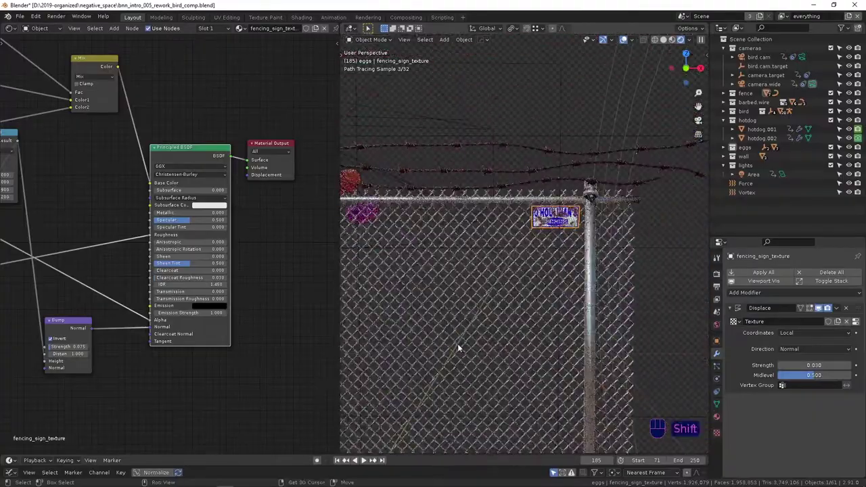
shift+middle_drag(461, 346, 566, 233)
shift+middle_drag(450, 152, 483, 307)
scroll(454, 224, up, 4)
shift+middle_drag(463, 233, 517, 261)
scroll(516, 260, up, 2)
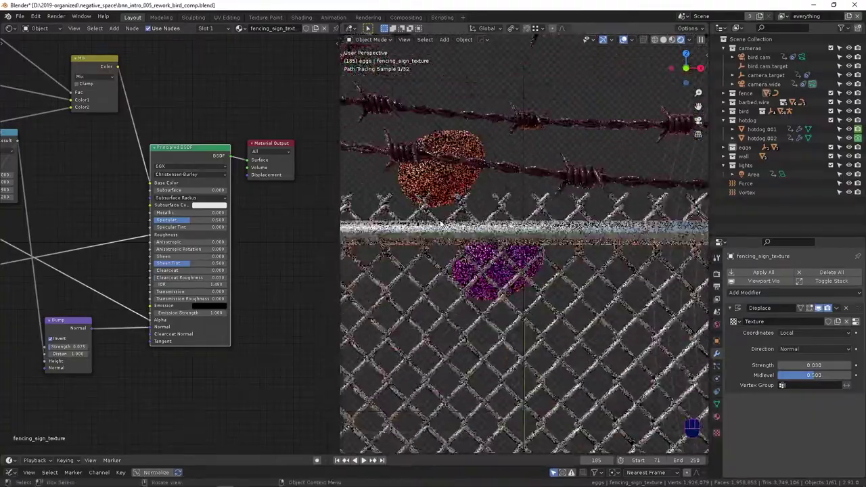
click(417, 183)
shift+middle_drag(64, 220, 356, 232)
shift+middle_drag(12, 230, 56, 255)
shift+middle_drag(106, 216, 142, 265)
scroll(389, 211, up, 1)
shift+middle_drag(389, 211, 403, 223)
mouse_move(503, 215)
middle_down()
mouse_move(679, 229)
mouse_move(531, 194)
mouse_move(511, 216)
middle_up()
ctrl+scroll(169, 203, left, 1)
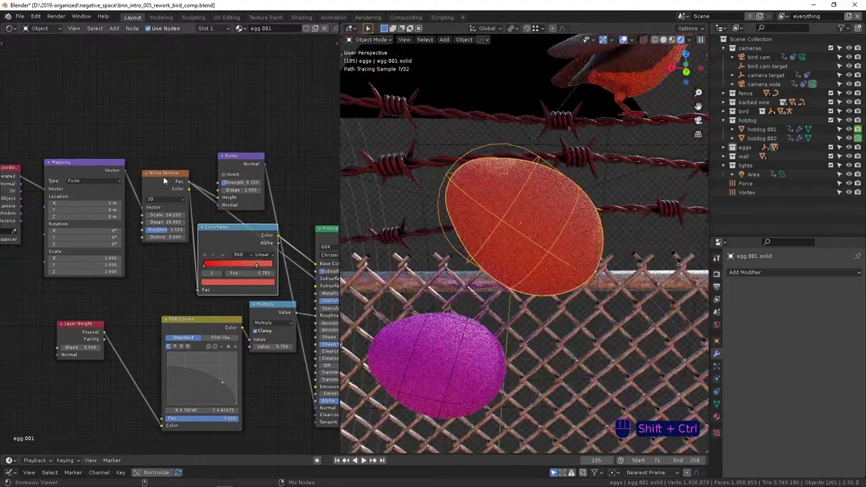
Preview the egg.001 Noise Texture, Bump and ColorRamp outputs on the orange egg, ending on the Principled BSDF
ctrl+shift+click(172, 182)
middle_drag(173, 181, 48, 163)
ctrl+shift+click(117, 145)
ctrl+shift+click(234, 216)
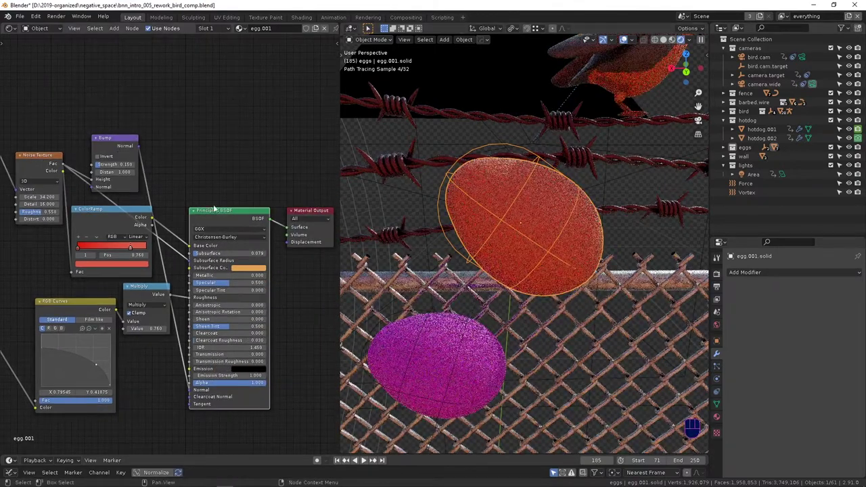
middle_drag(103, 283, 145, 254)
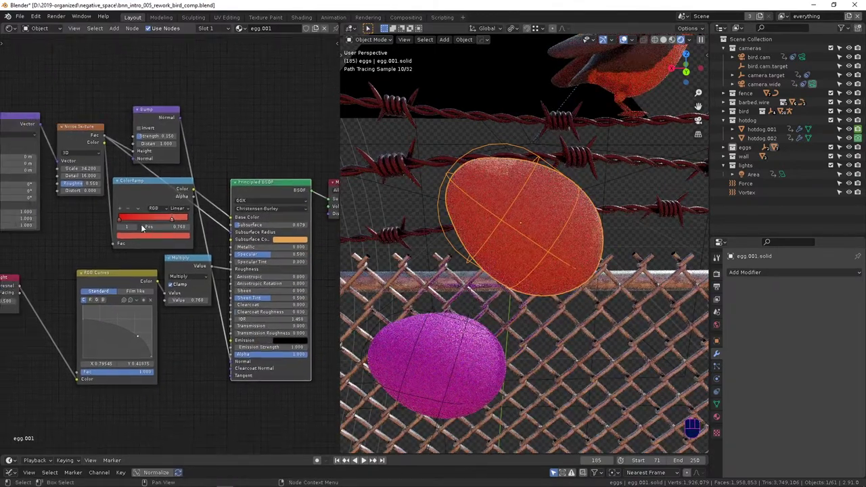
ctrl+shift+click(177, 191)
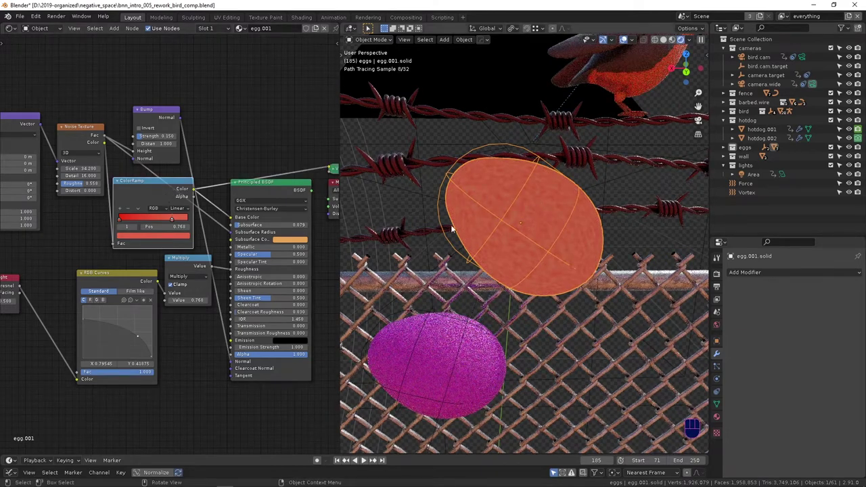
ctrl+shift+click(282, 180)
middle_drag(210, 306, 217, 273)
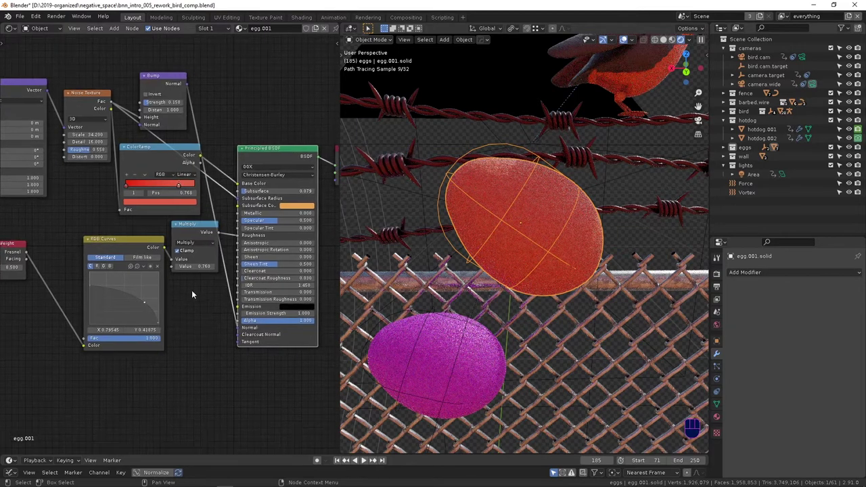
Select the purple egg and review its falling animation in an enlarged timeline, stopping playback near frame 106
click(448, 361)
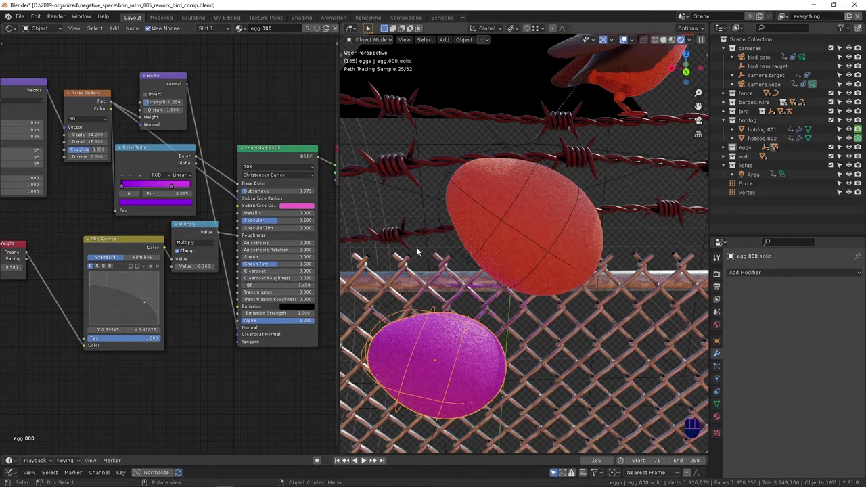
mouse_move(498, 252)
middle_down()
mouse_move(364, 243)
mouse_move(356, 318)
middle_up()
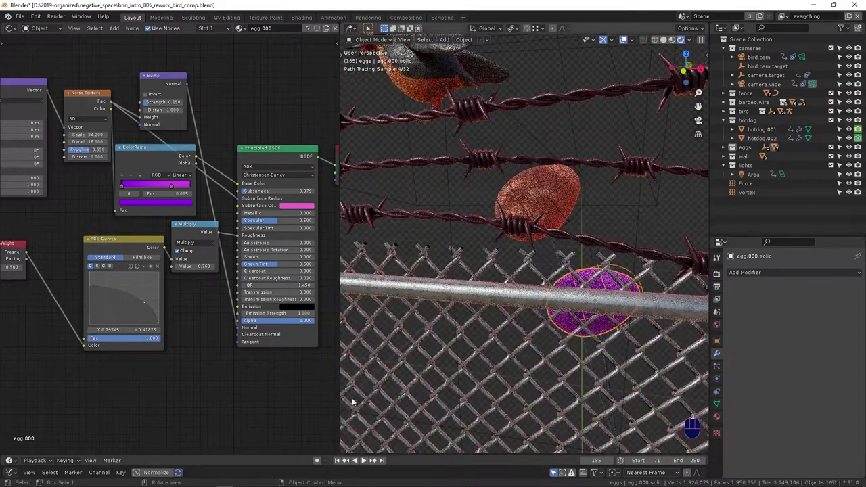
drag(433, 455, 427, 431)
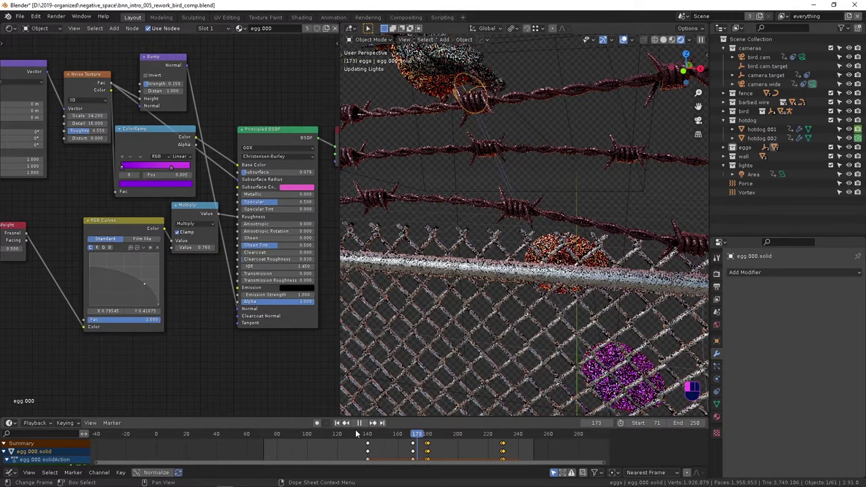
drag(352, 433, 346, 433)
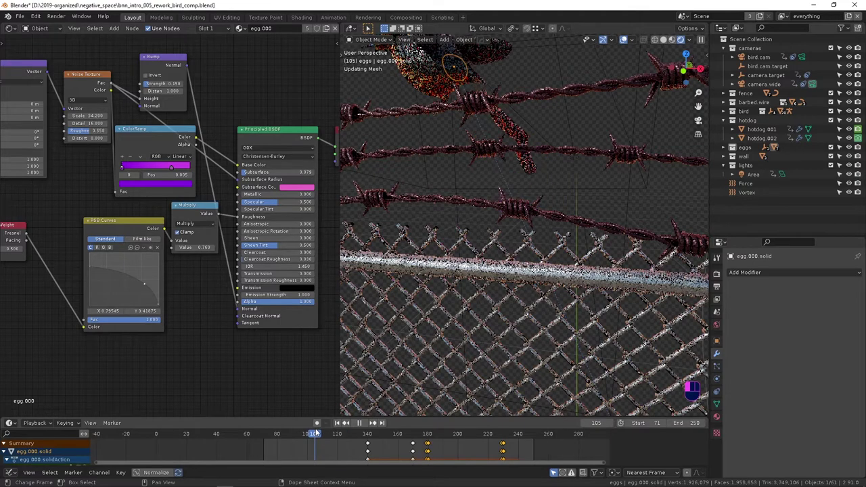
key(space)
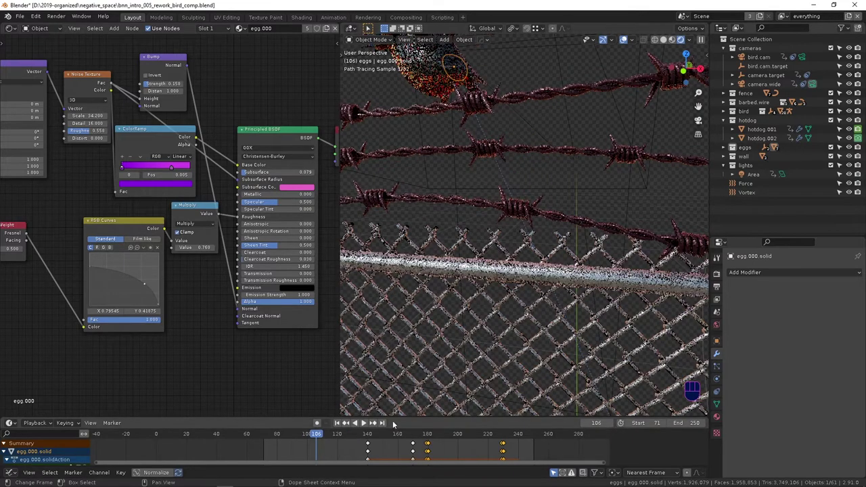
Go to the end frame 250, select hotdog.002 and frame it in the viewport
key(shift+Right)
click(758, 138)
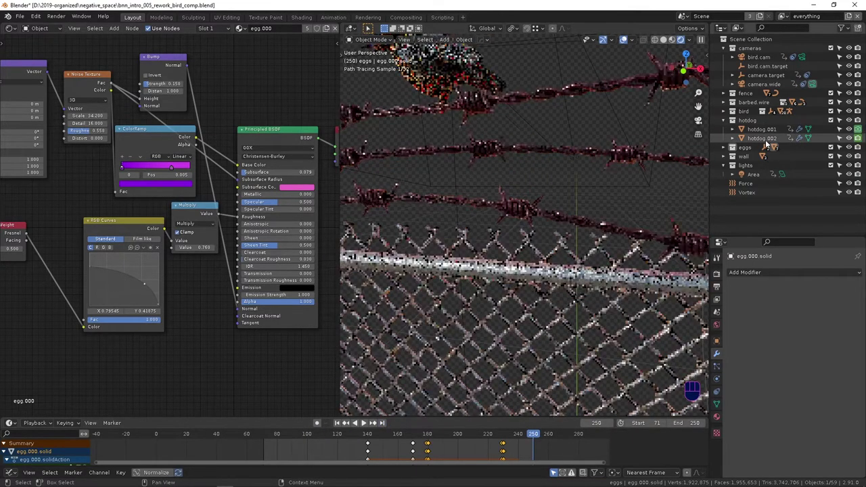
key(KP_Decimal)
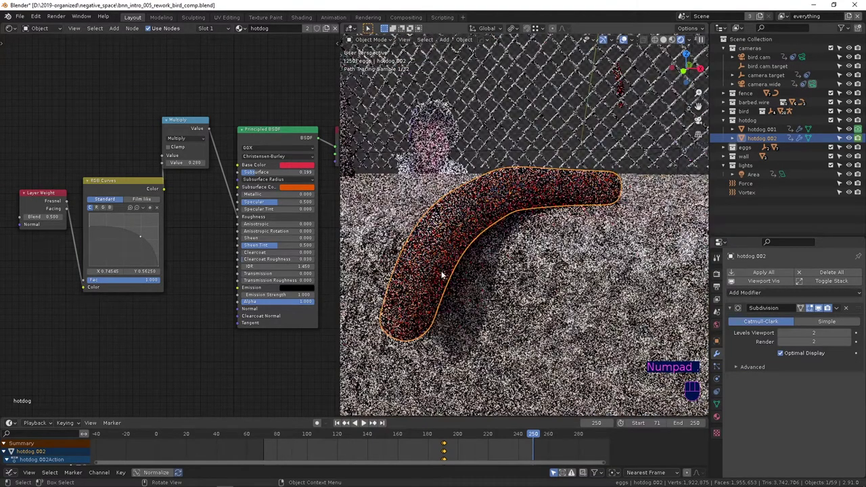
scroll(443, 274, up, 2)
Line up the Layer Weight, RGB Curves and Multiply nodes in a row beside the hotdog material's Principled BSDF
middle_drag(190, 234, 202, 257)
drag(15, 181, 63, 179)
middle_drag(134, 240, 223, 238)
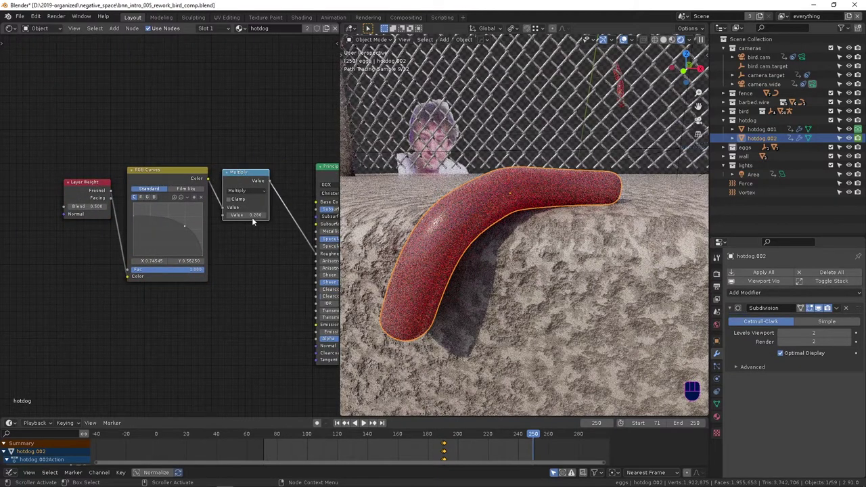
middle_drag(255, 245, 193, 216)
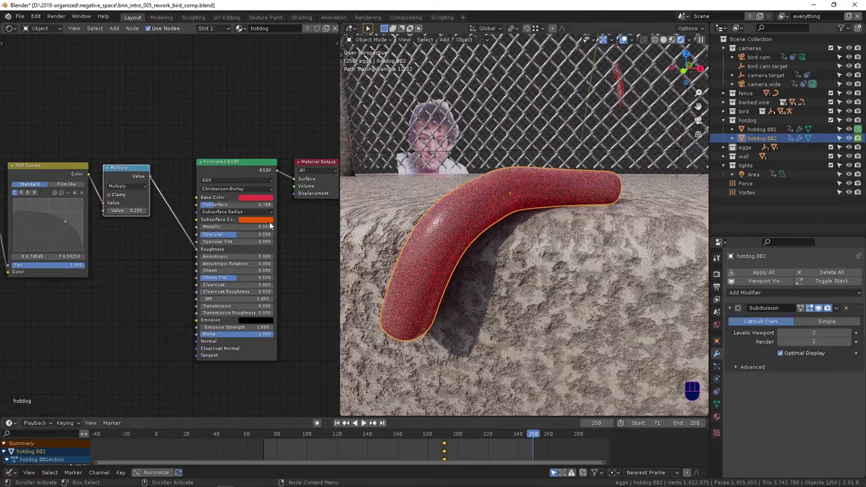
Select the wall's concrete slab beneath the hotdog and examine the wall.brick node tree from its Texture Coordinate node
middle_drag(500, 256, 479, 276)
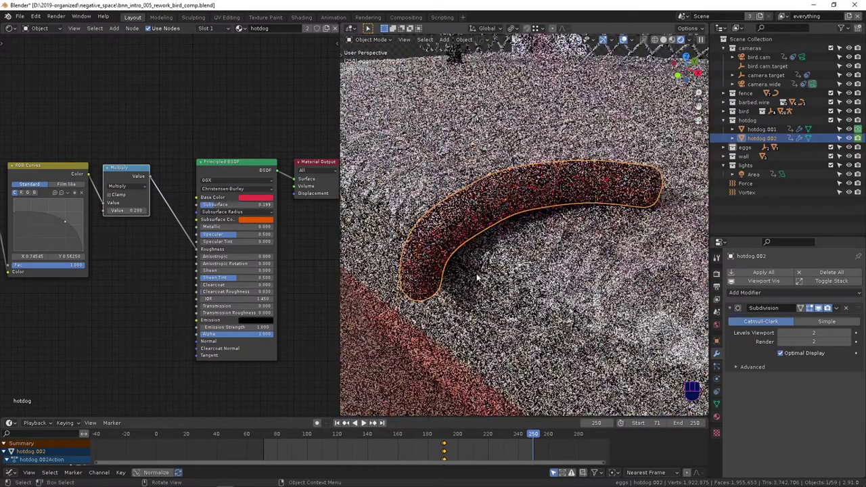
scroll(478, 274, down, 10)
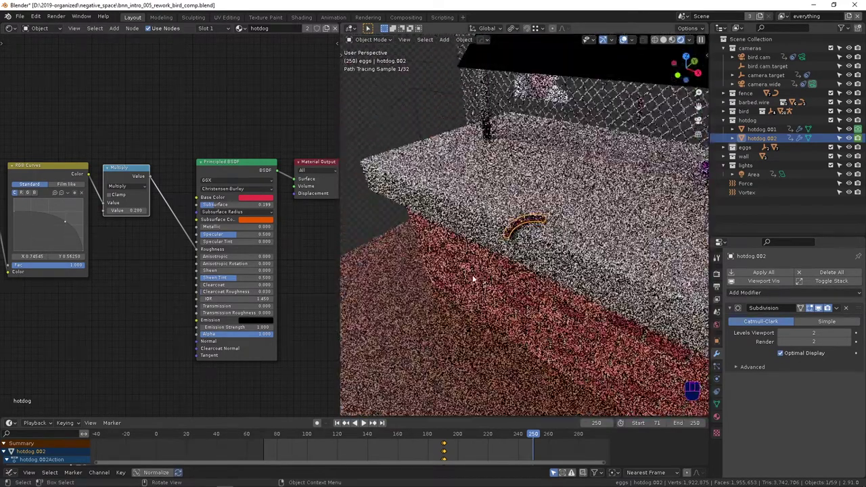
middle_drag(478, 278, 511, 259)
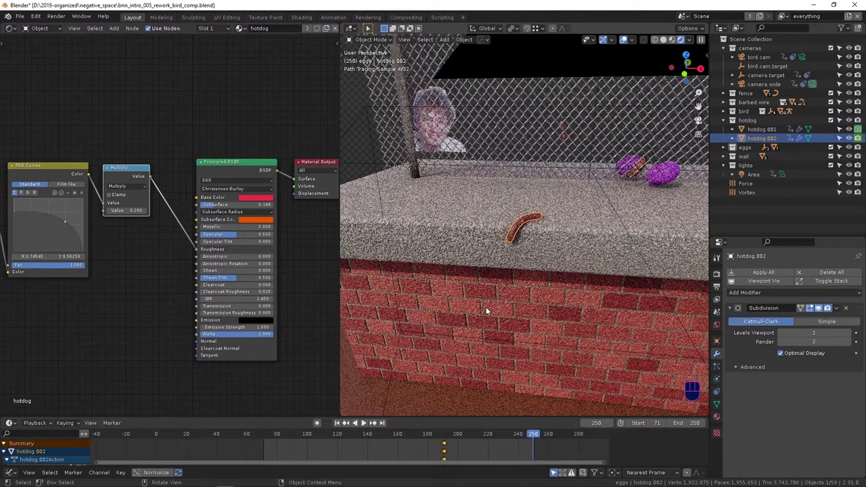
click(424, 245)
middle_drag(81, 215, 245, 170)
scroll(192, 254, down, 6)
middle_drag(92, 230, 170, 271)
scroll(212, 255, up, 5)
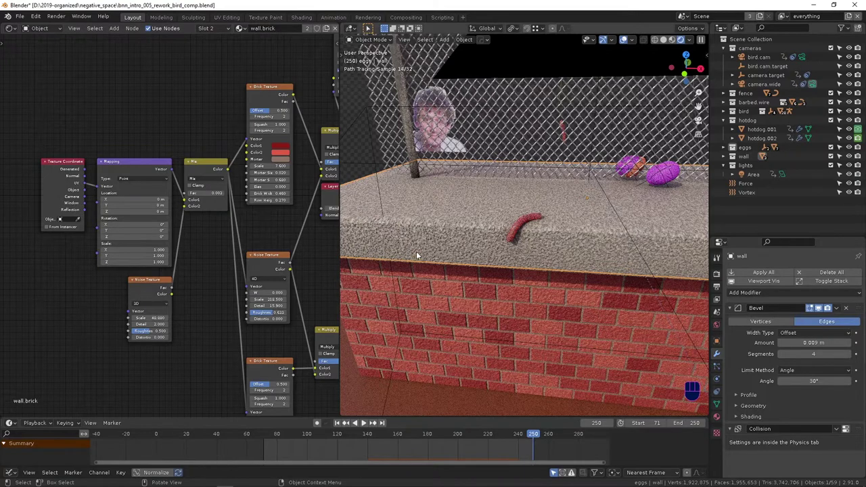
Remove the wall.brick material slot from the selected wall slab, keeping wall.concrete
click(393, 242)
click(407, 235)
click(716, 417)
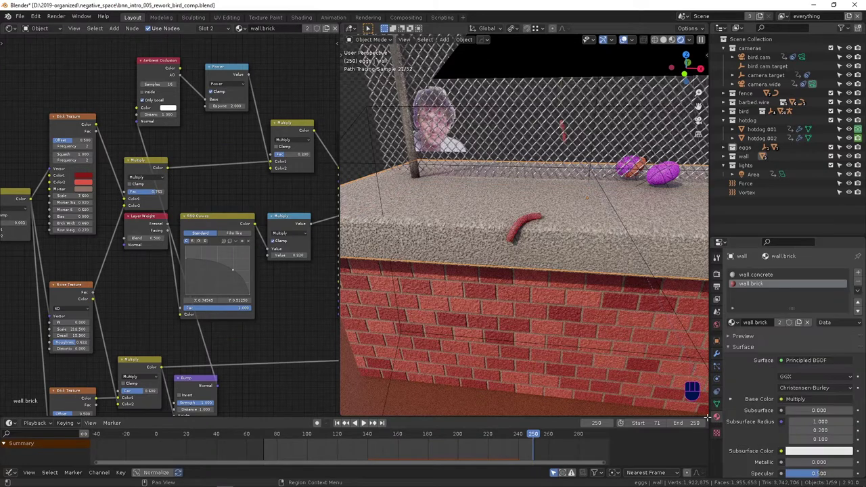
click(858, 284)
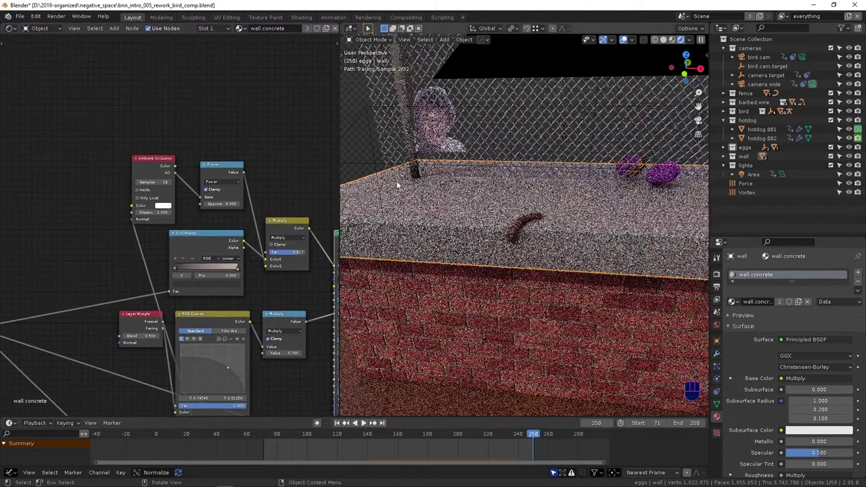
Preview the wall.concrete material's 4D Noise Texture, the one with scale 218.5, on the wall slab
mouse_move(467, 179)
middle_down()
mouse_move(484, 240)
mouse_move(509, 267)
mouse_move(472, 250)
middle_up()
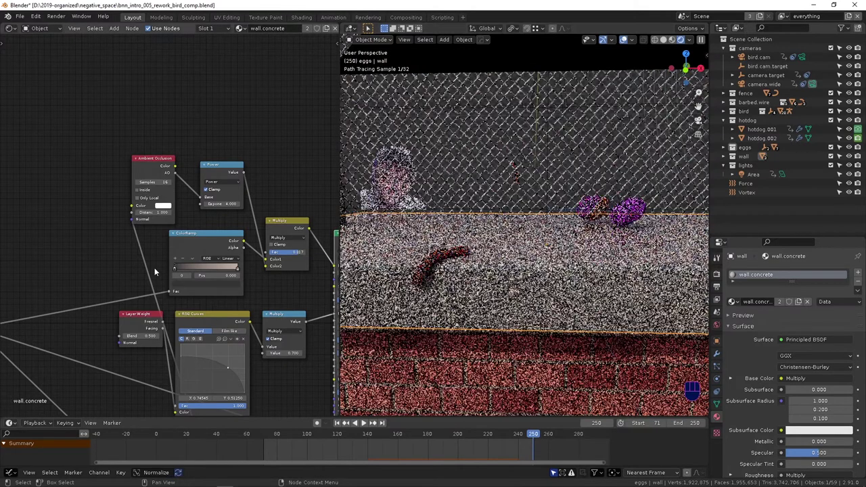
middle_drag(20, 273, 159, 156)
middle_drag(104, 215, 331, 197)
middle_drag(133, 215, 337, 204)
scroll(267, 237, down, 6)
middle_drag(255, 235, 173, 265)
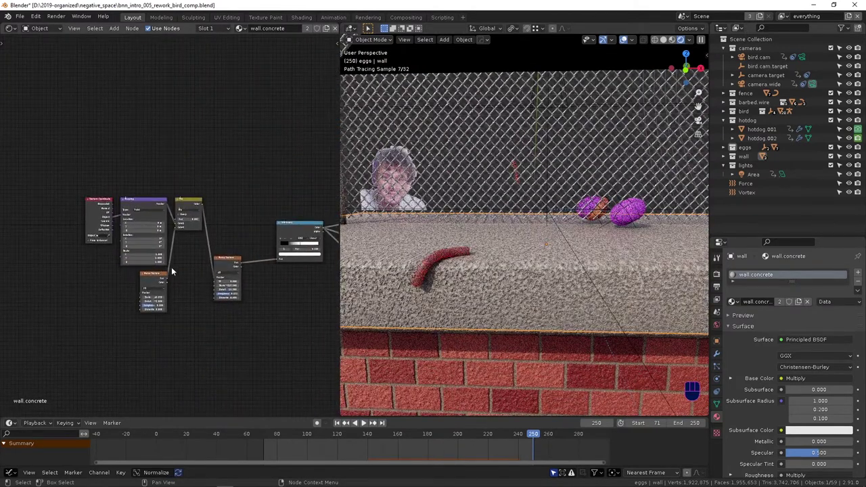
scroll(169, 269, up, 2)
middle_drag(150, 305, 107, 283)
ctrl+shift+click(215, 265)
scroll(170, 300, up, 3)
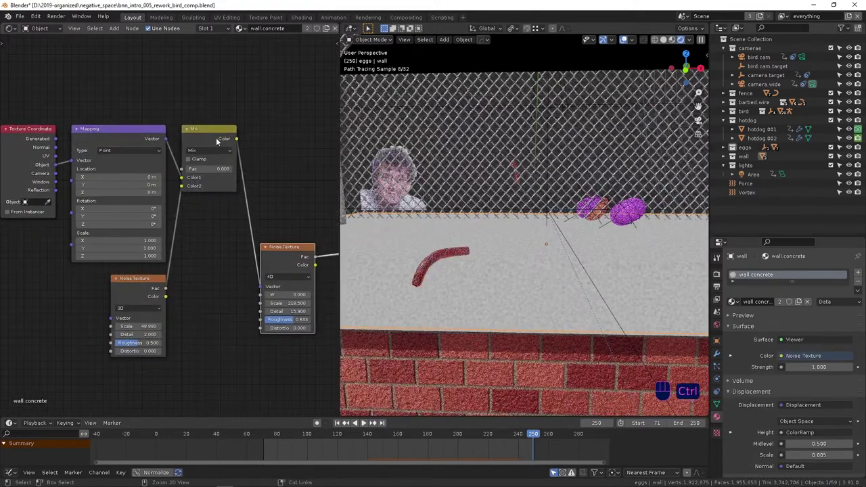
Preview the Mix node that distorts the concrete's coordinates, compare it with the 3D Noise Texture feeding it, and return to the Mix preview
ctrl+shift+click(216, 138)
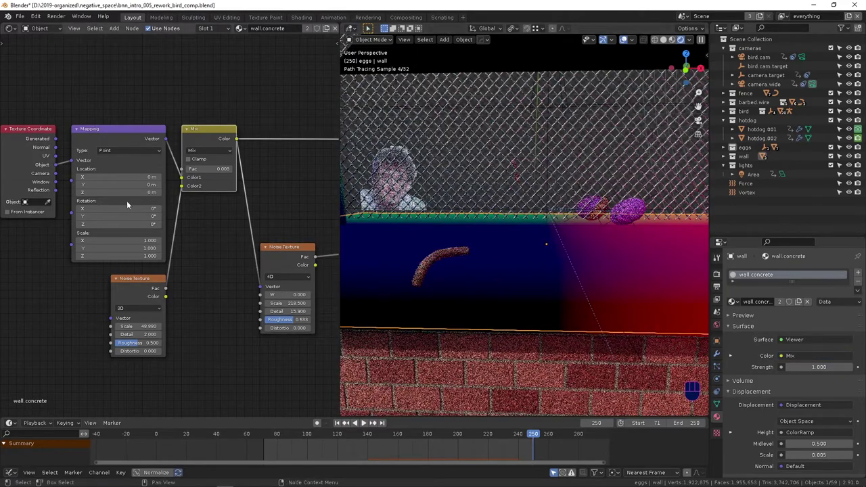
middle_drag(609, 318, 553, 235)
scroll(553, 235, up, 6)
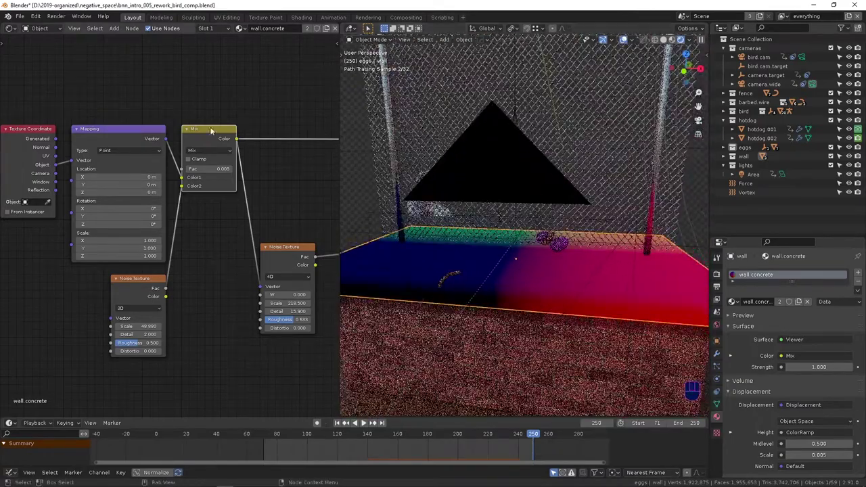
ctrl+shift+click(147, 295)
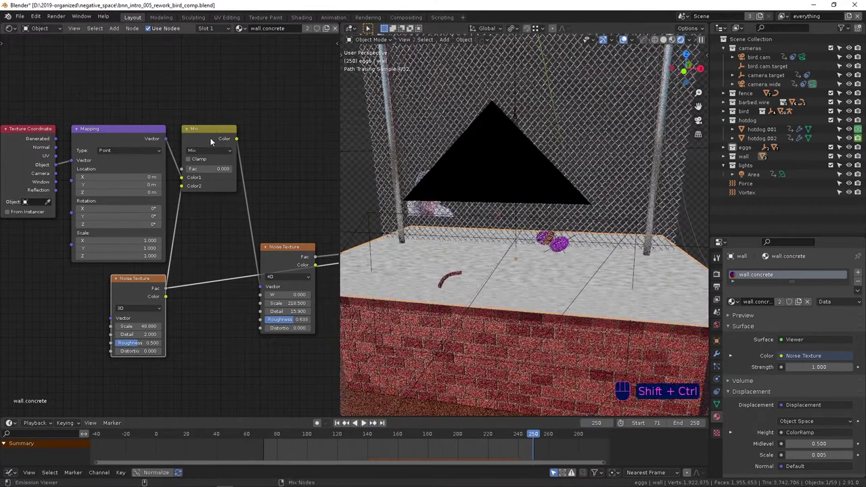
ctrl+shift+click(210, 140)
Preview the concrete material's ColorRamp nodes and its Bump node on the slab
middle_drag(543, 284, 468, 309)
middle_drag(186, 269, 91, 245)
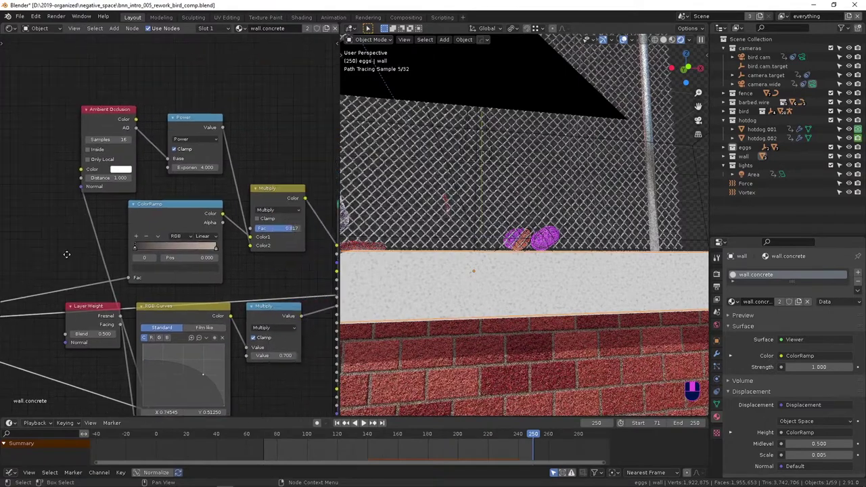
ctrl+shift+click(199, 217)
shift+middle_drag(163, 276, 156, 159)
shift+scroll(113, 230, down, 5)
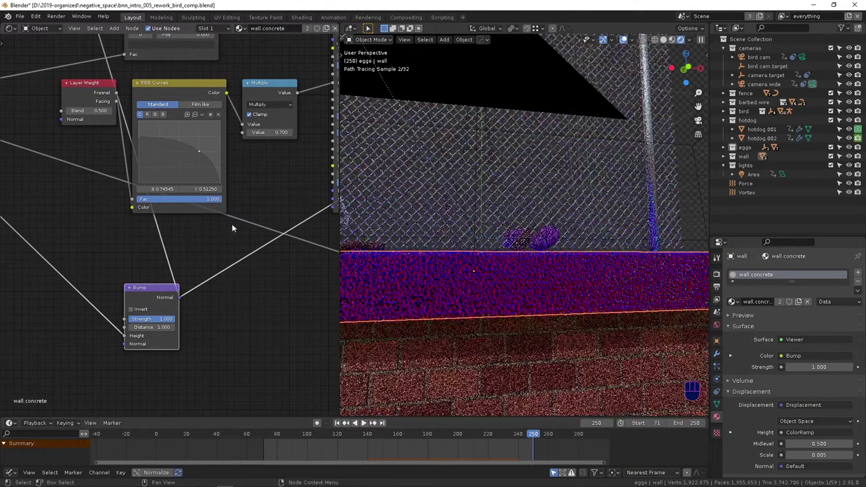
Preview the Multiply node feeding the concrete's roughness, and reconnect the Principled BSDF to the Material Output
middle_drag(288, 213, 197, 349)
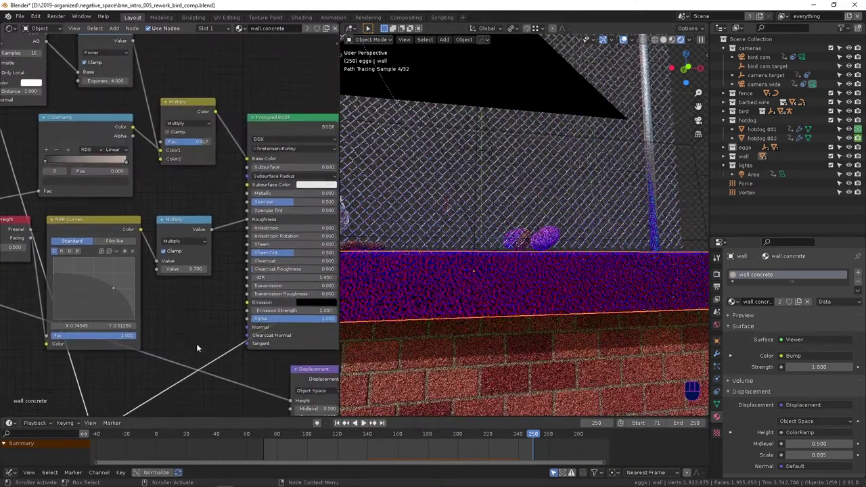
ctrl+shift+click(189, 233)
mouse_move(541, 304)
middle_down()
mouse_move(528, 314)
mouse_move(442, 302)
mouse_move(561, 313)
mouse_move(531, 311)
mouse_move(534, 304)
middle_up()
scroll(514, 311, up, 2)
scroll(263, 248, down, 4)
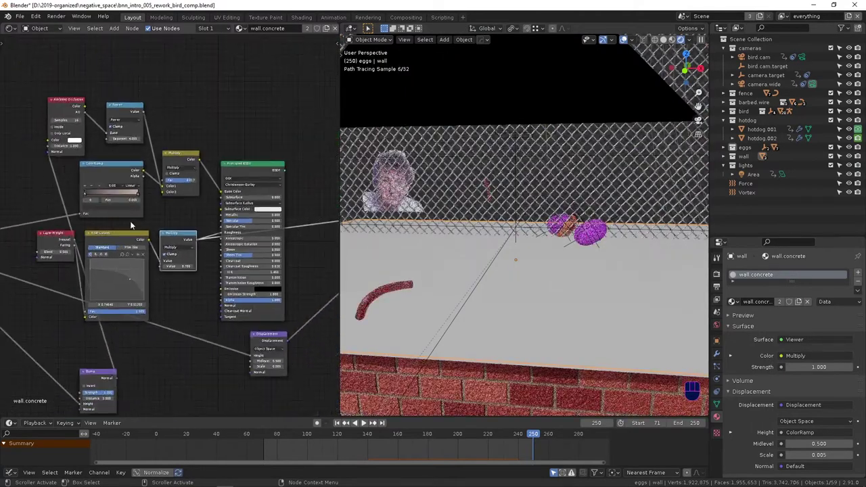
middle_drag(184, 298, 126, 217)
middle_drag(280, 253, 204, 278)
ctrl+shift+click(123, 117)
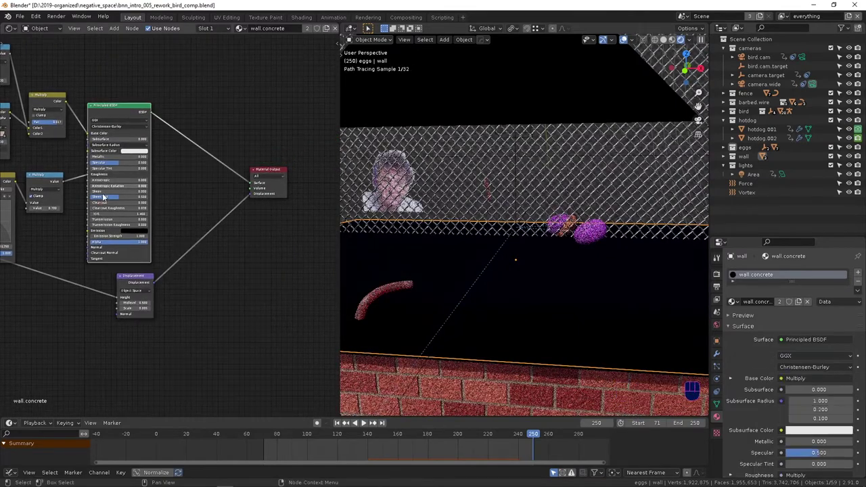
middle_drag(50, 218, 247, 218)
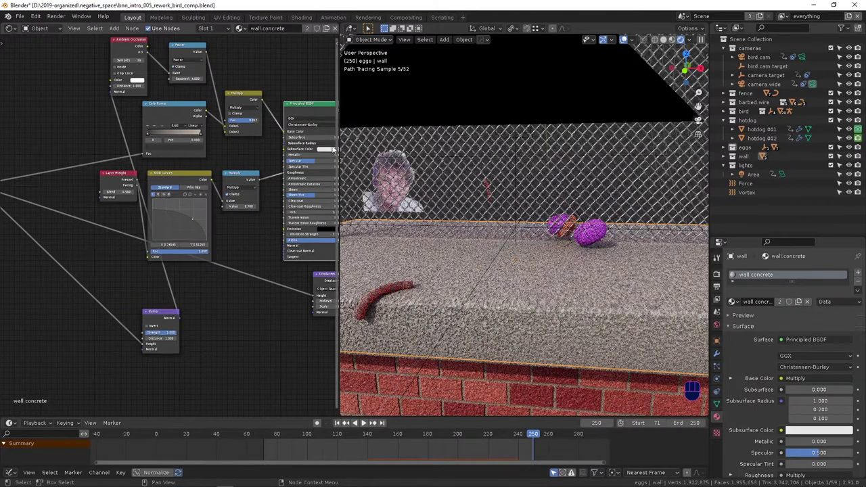
Preview the concrete's Ambient Occlusion, Power and base color Multiply nodes in turn, ending on the Principled BSDF
middle_drag(181, 98, 249, 225)
scroll(189, 208, up, 5)
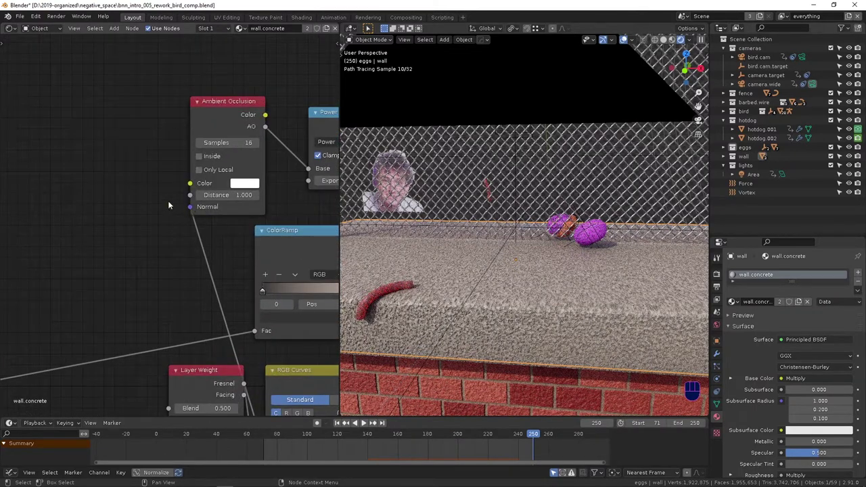
ctrl+shift+click(251, 128)
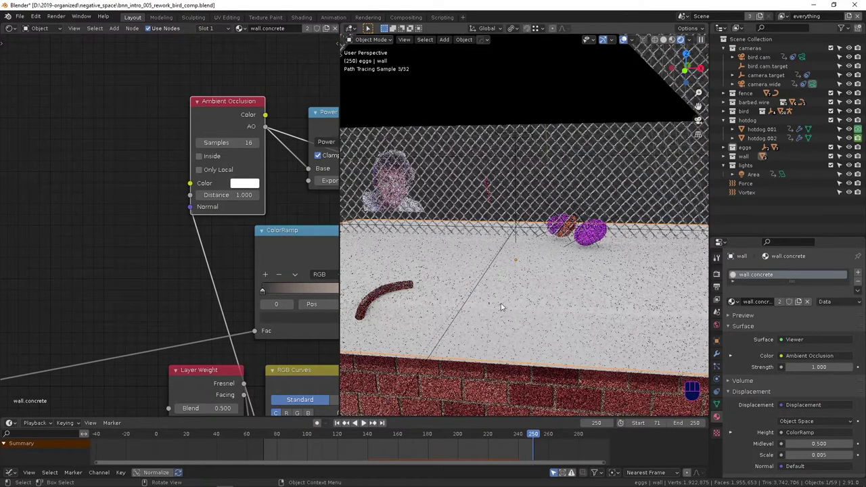
middle_drag(265, 195, 80, 193)
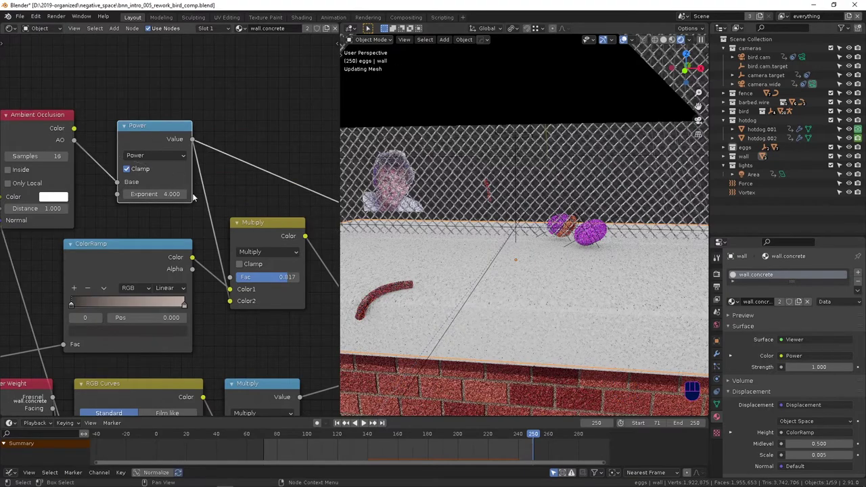
middle_drag(260, 225, 125, 187)
ctrl+shift+click(140, 191)
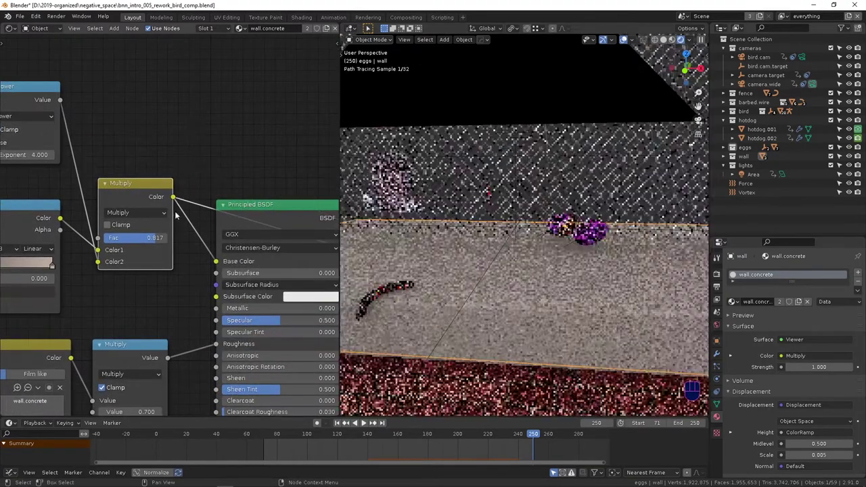
middle_drag(243, 218, 105, 206)
ctrl+shift+click(169, 206)
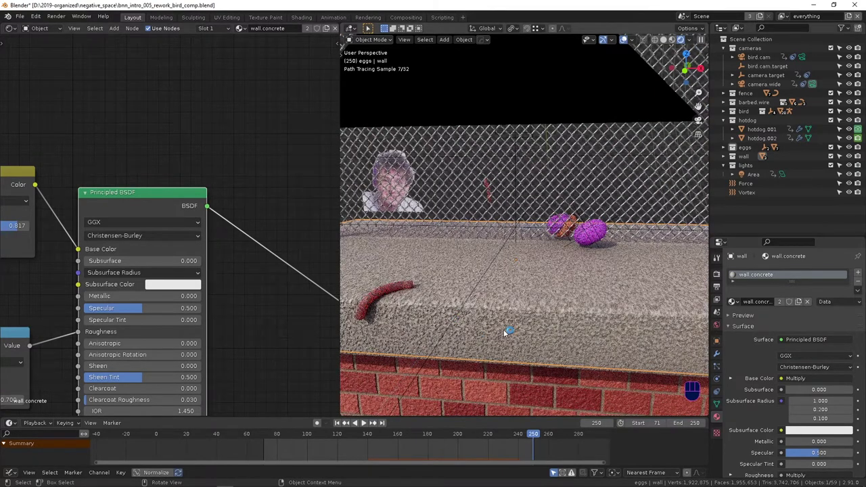
Select the brick wall below the slab and remove its wall.concrete material slot, keeping wall.brick
shift+middle_drag(501, 349, 479, 294)
click(483, 287)
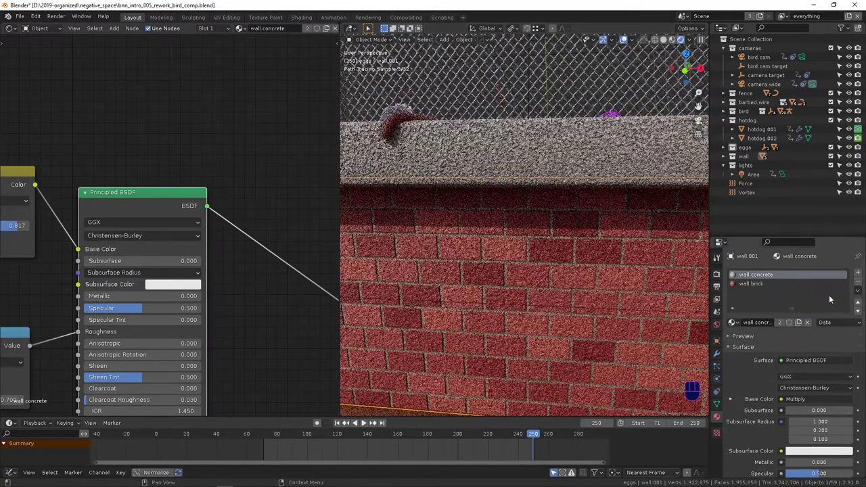
click(858, 283)
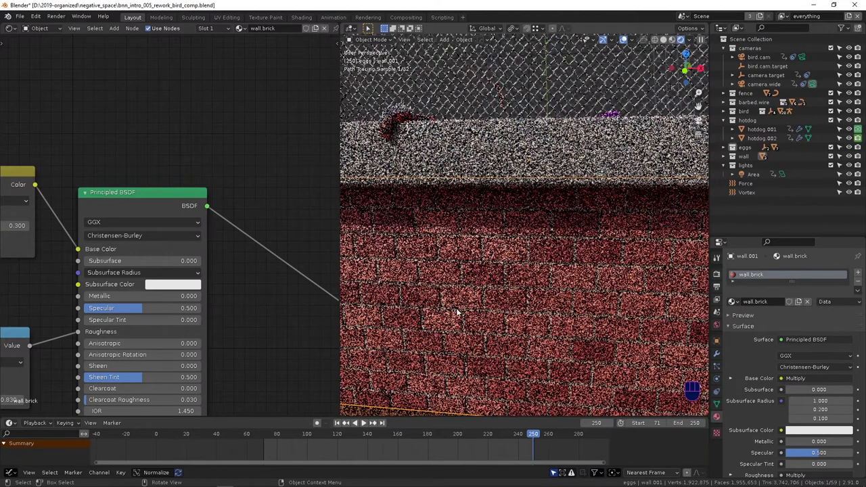
Preview the wall.brick material's colored Brick Texture on the wall and examine its color, mortar and size settings
scroll(218, 251, down, 4)
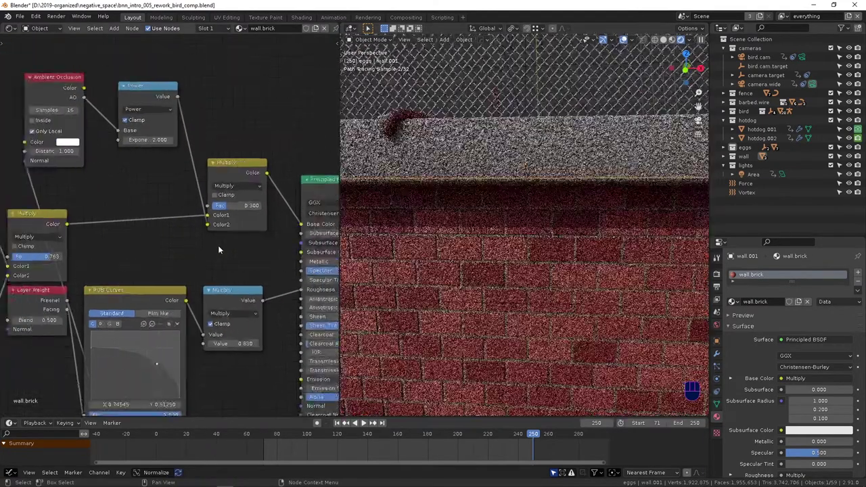
middle_drag(218, 250, 76, 202)
ctrl+shift+click(164, 142)
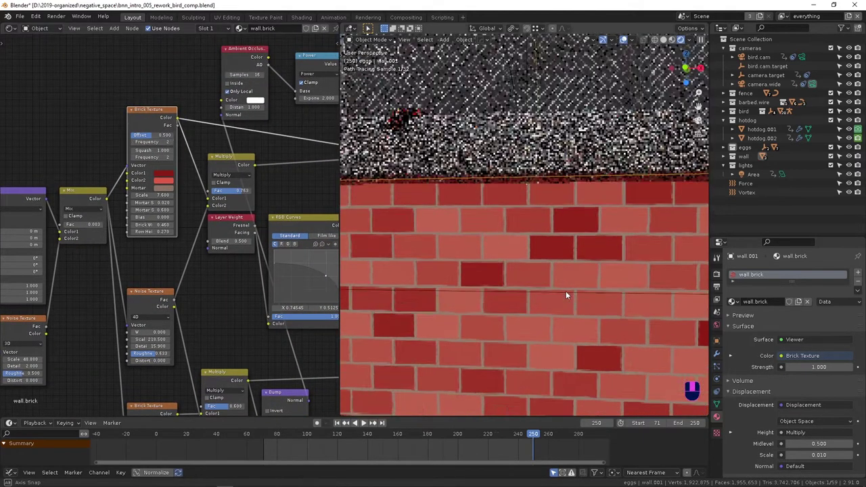
middle_drag(566, 291, 541, 258)
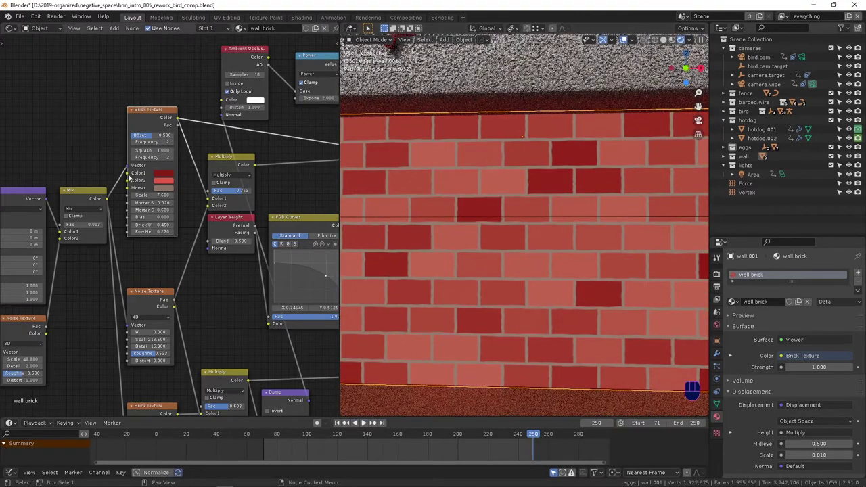
scroll(116, 166, up, 2)
middle_drag(108, 94, 131, 139)
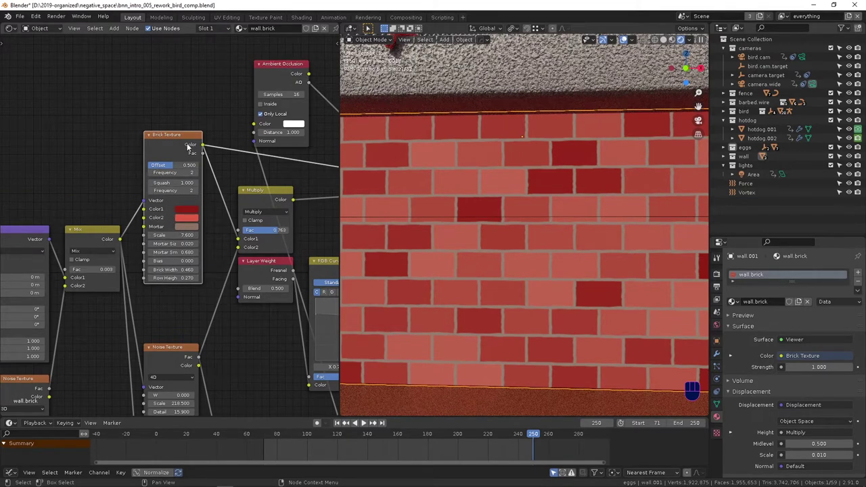
shift+middle_drag(523, 287, 544, 310)
scroll(545, 309, down, 2)
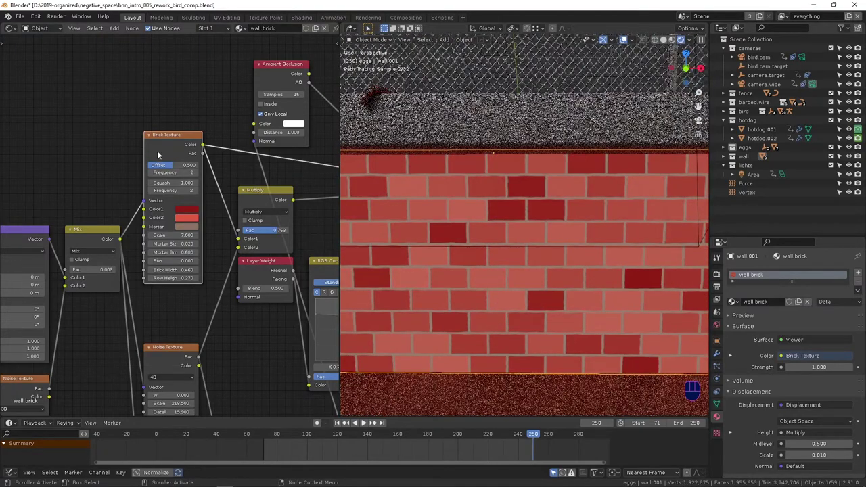
Preview the Mix node supplying the bricks' distorted UV coordinates, and compare it with the colored Brick Texture
ctrl+shift+click(100, 241)
key(KP_Decimal)
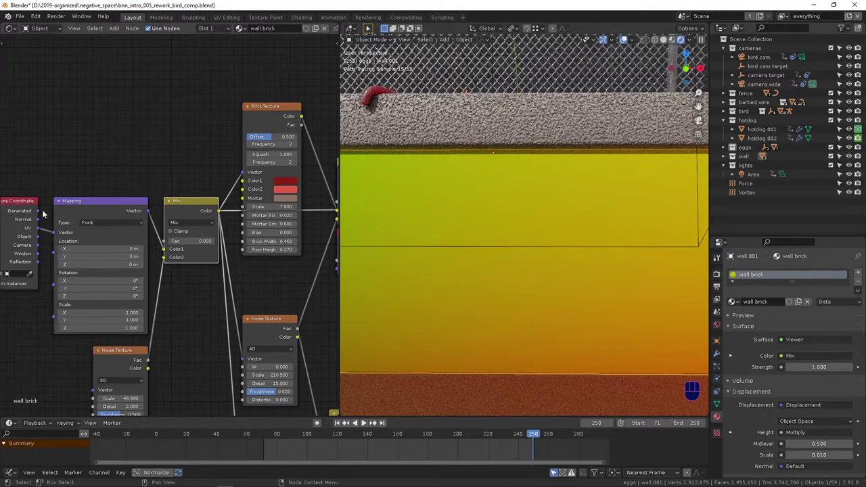
ctrl+shift+click(271, 125)
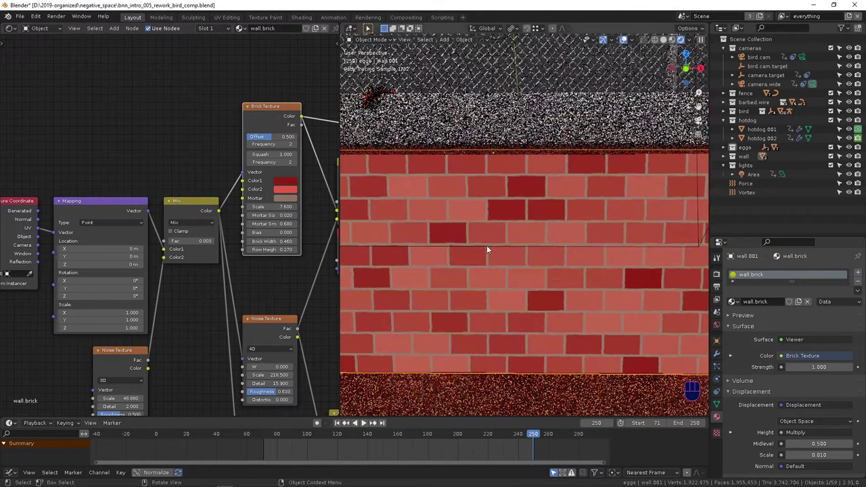
scroll(463, 227, up, 1)
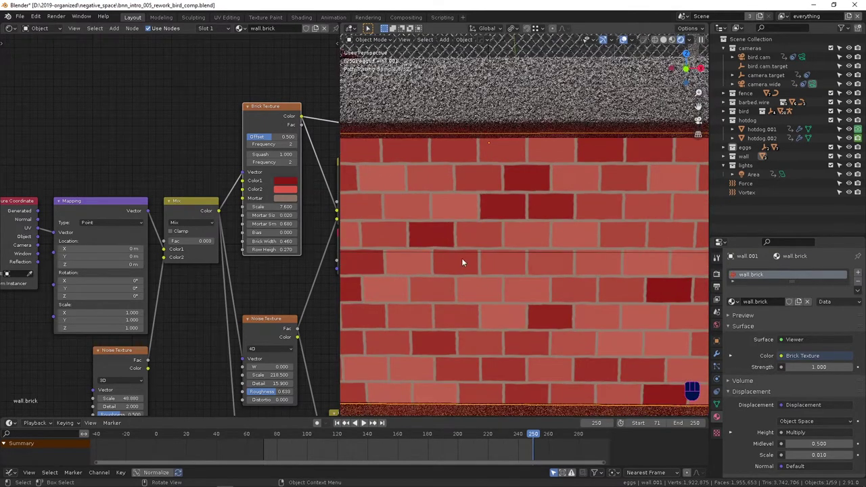
Preview the brick material's 4D Noise Texture on the wall and bring the second Brick Texture into view
middle_drag(305, 304, 228, 257)
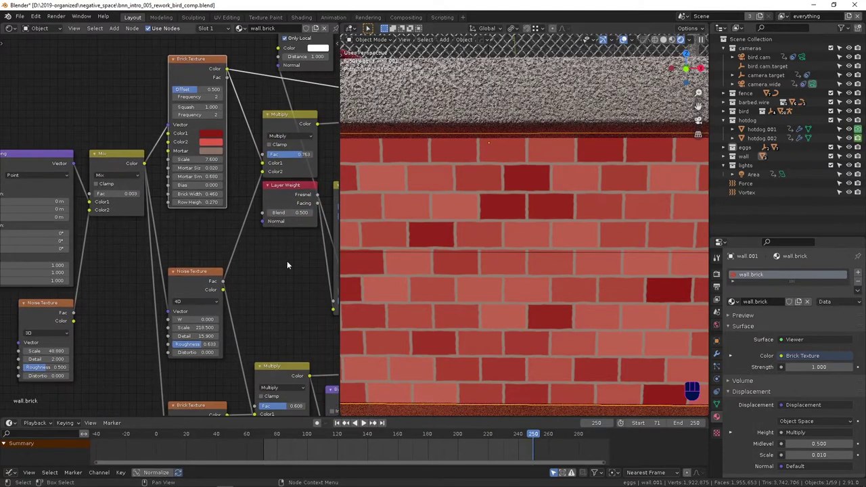
middle_drag(230, 299, 197, 260)
ctrl+shift+click(180, 245)
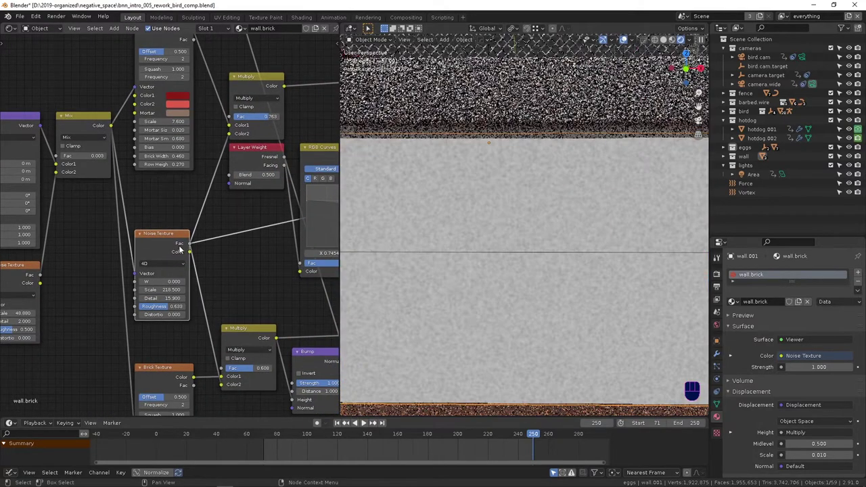
middle_drag(121, 337, 92, 243)
scroll(92, 243, down, 3)
scroll(92, 242, down, 1)
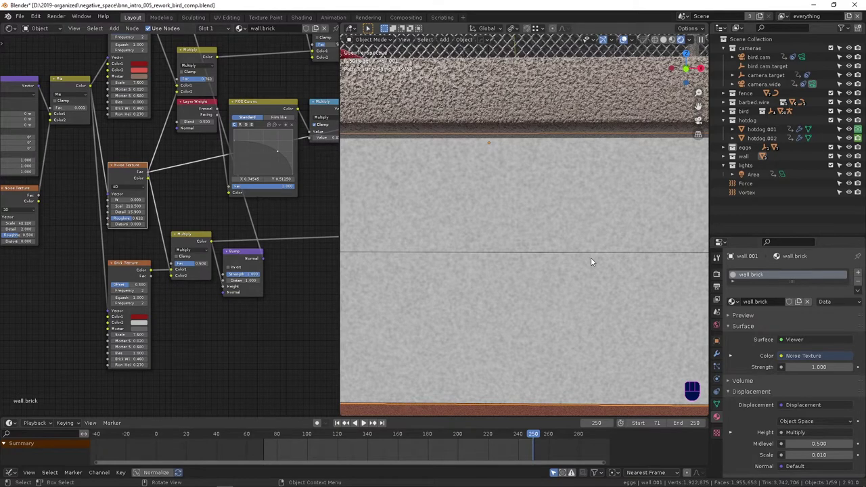
Preview the Multiply node combining the second Brick Texture with noise for the height, and the Bump node it drives
ctrl+shift+click(196, 245)
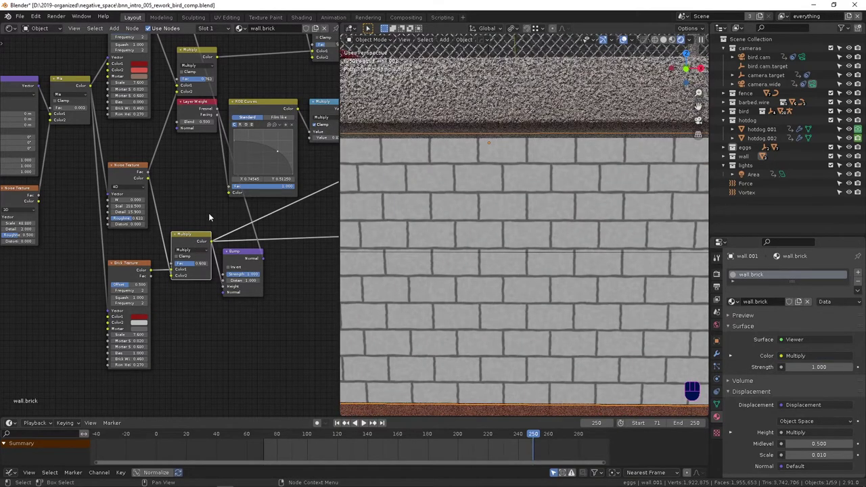
middle_drag(207, 214, 106, 281)
ctrl+shift+click(154, 321)
middle_drag(93, 183, 91, 276)
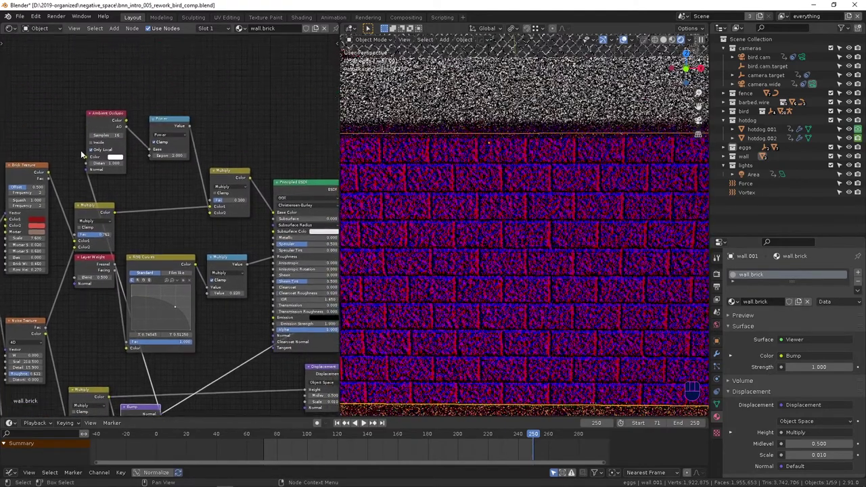
Preview the brick material's Ambient Occlusion and base color Multiply nodes, and reconnect the Principled BSDF to the output
ctrl+shift+click(116, 129)
ctrl+shift+click(116, 129)
ctrl+shift+click(243, 176)
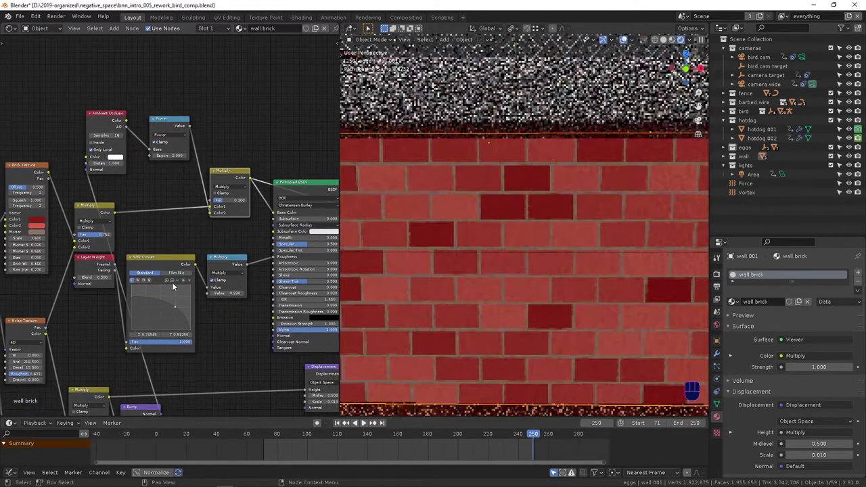
middle_drag(242, 178, 208, 102)
middle_drag(305, 316, 239, 335)
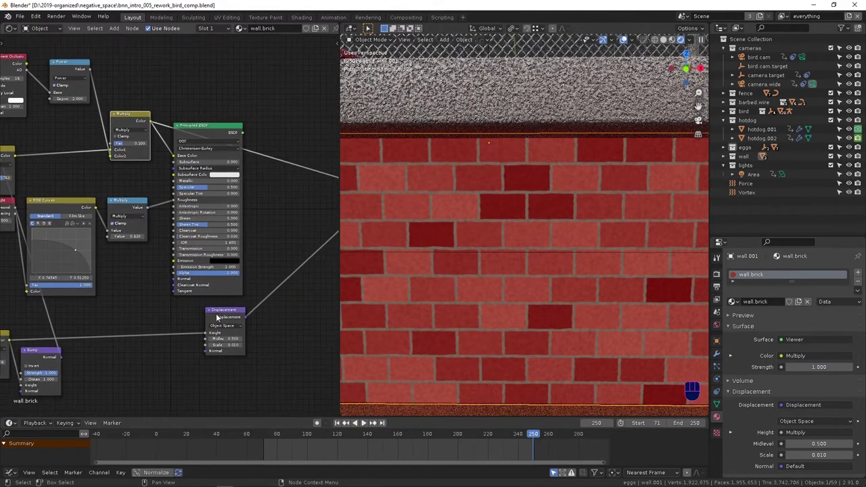
ctrl+shift+click(203, 136)
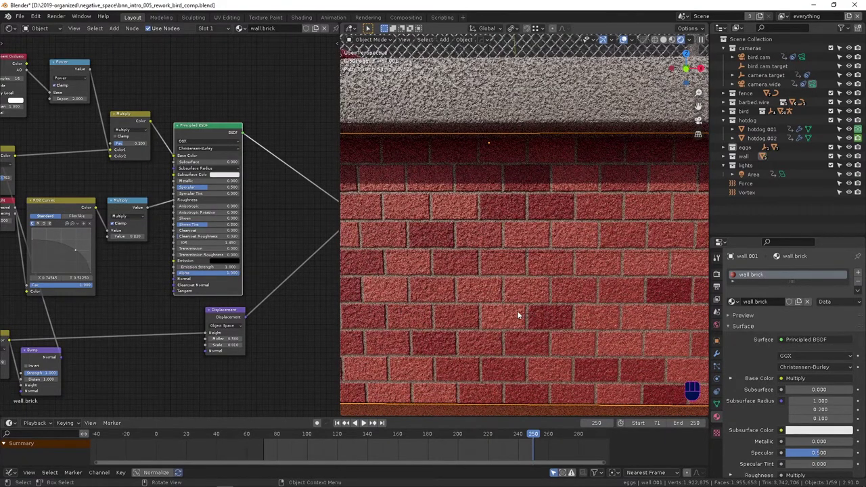
Examine the rendered brick wall together with the full wall.brick node tree, from the mapping nodes to the Displacement node
scroll(514, 316, down, 1)
scroll(514, 315, down, 1)
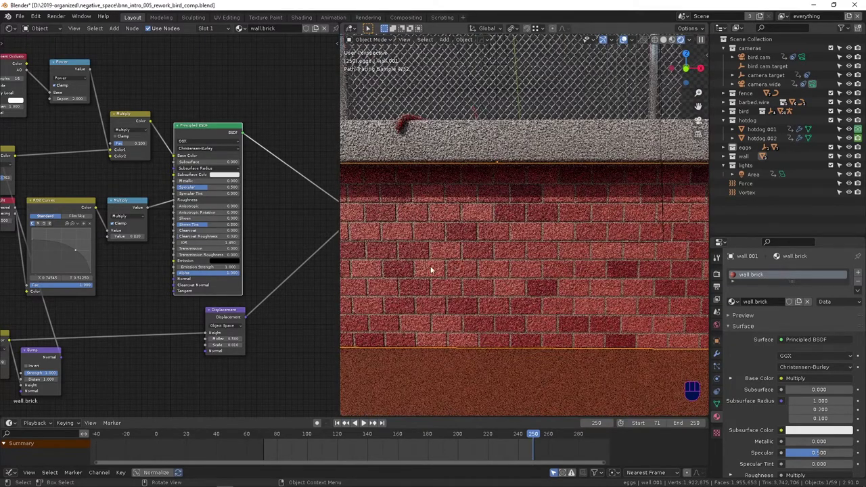
scroll(217, 278, down, 3)
middle_drag(103, 271, 105, 251)
middle_drag(40, 270, 77, 274)
scroll(85, 284, down, 2)
scroll(77, 267, down, 1)
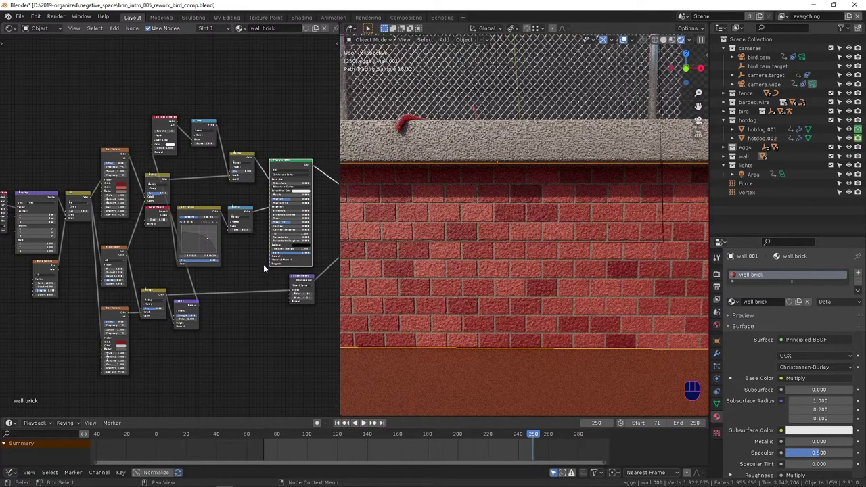
middle_drag(259, 268, 191, 285)
middle_drag(128, 256, 182, 240)
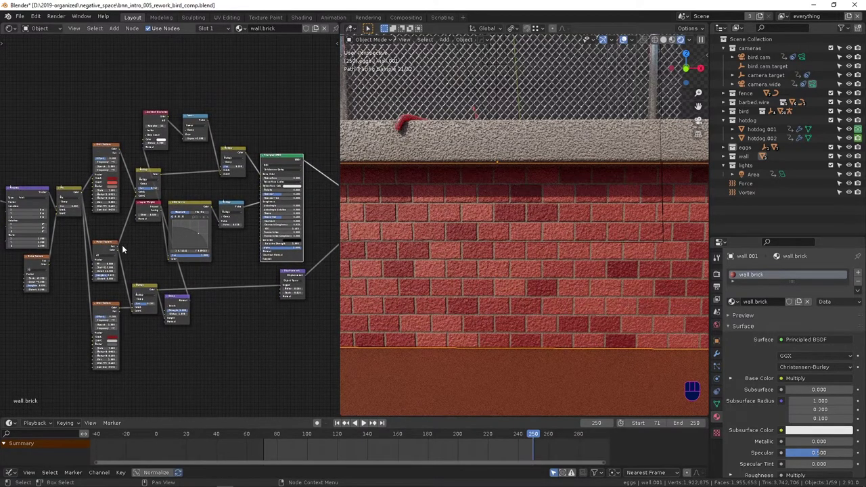
Select the portrait cutout plane behind the chain-link fence and frame it in the viewport
mouse_move(432, 274)
middle_down()
mouse_move(421, 281)
mouse_move(424, 220)
middle_up()
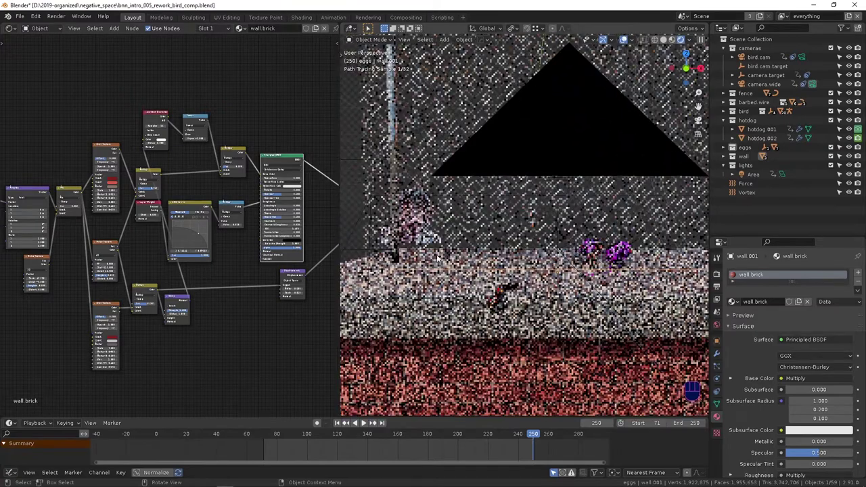
click(412, 238)
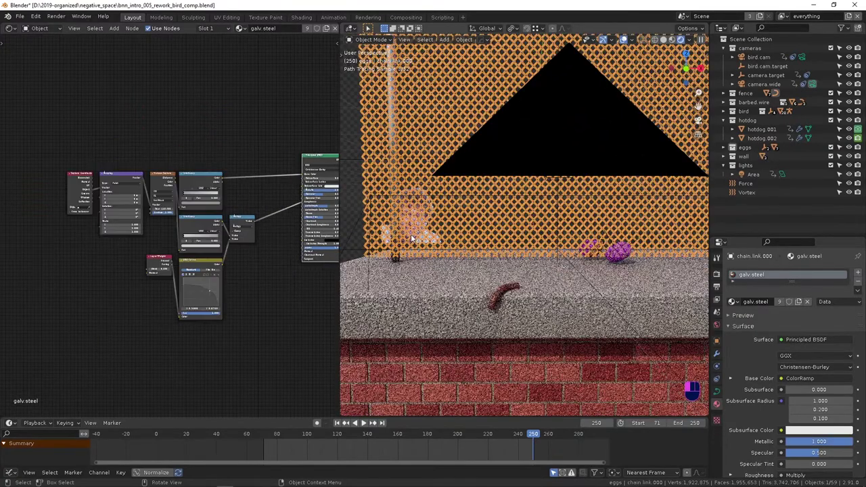
click(412, 238)
key(KP_Decimal)
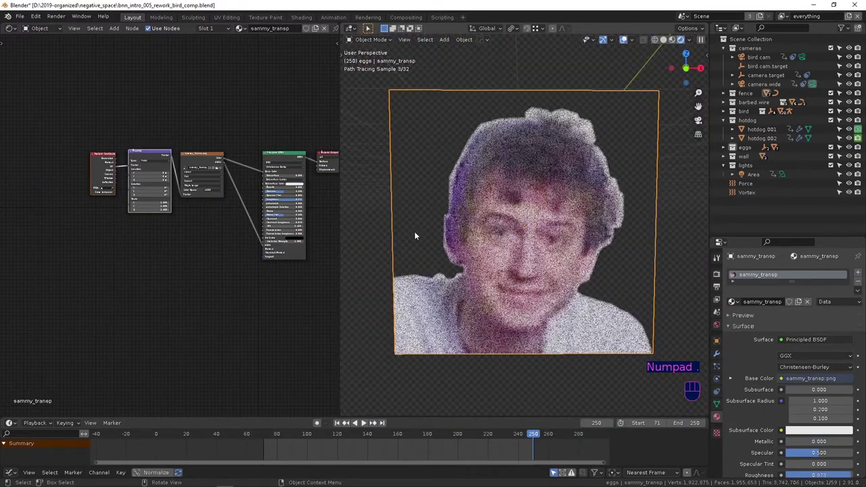
Examine the portrait material's mapped image texture feeding the Principled BSDF's base color and alpha, and view the plane at an angle
middle_drag(77, 177, 97, 267)
scroll(115, 272, up, 2)
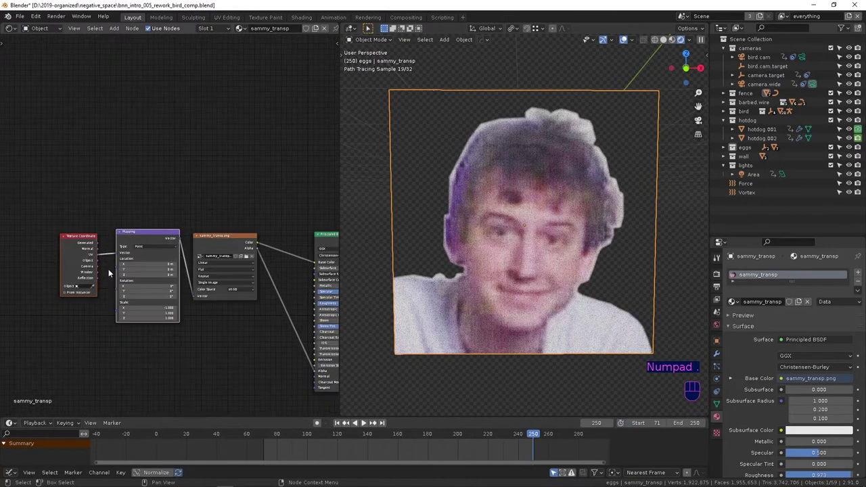
scroll(115, 272, up, 2)
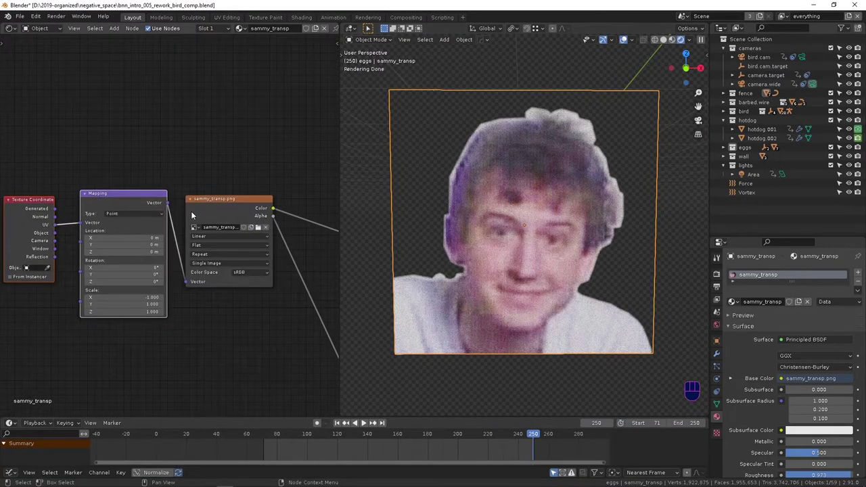
middle_drag(190, 211, 29, 177)
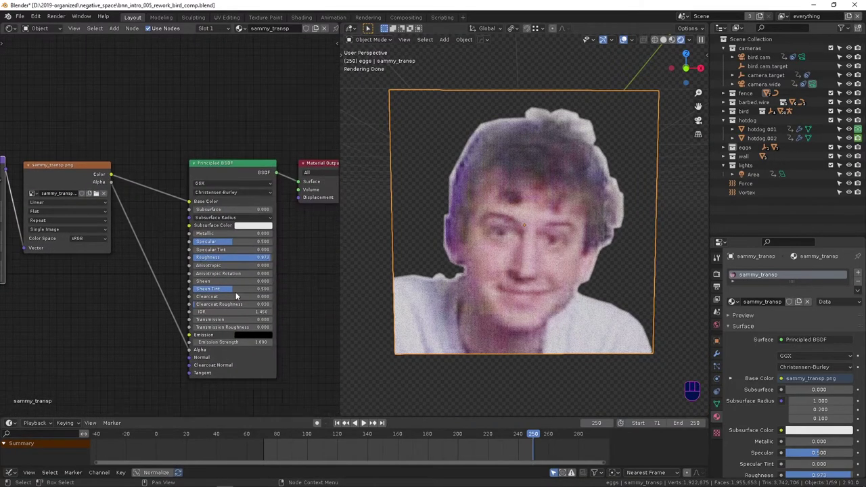
mouse_move(535, 235)
middle_down()
mouse_move(574, 250)
mouse_move(528, 288)
mouse_move(504, 292)
middle_up()
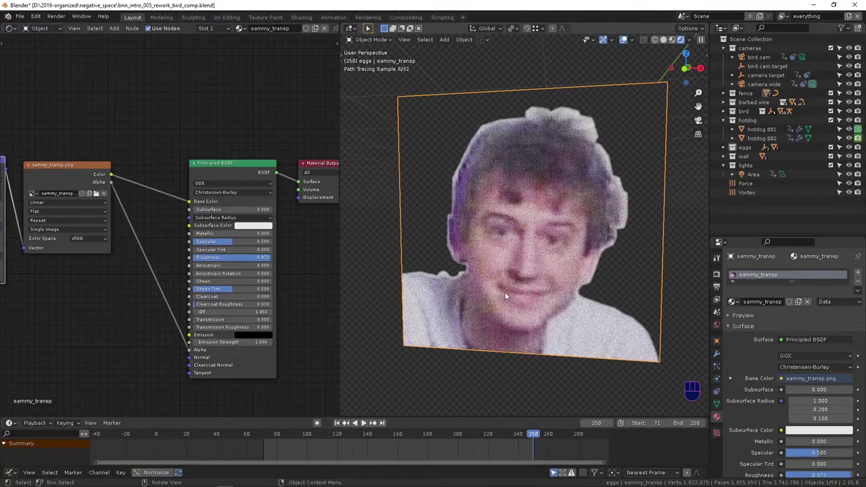
Look through the active camera and fit the whole wide shot of the fence, eggs and brick wall in view
key(KP_0)
scroll(510, 253, down, 5)
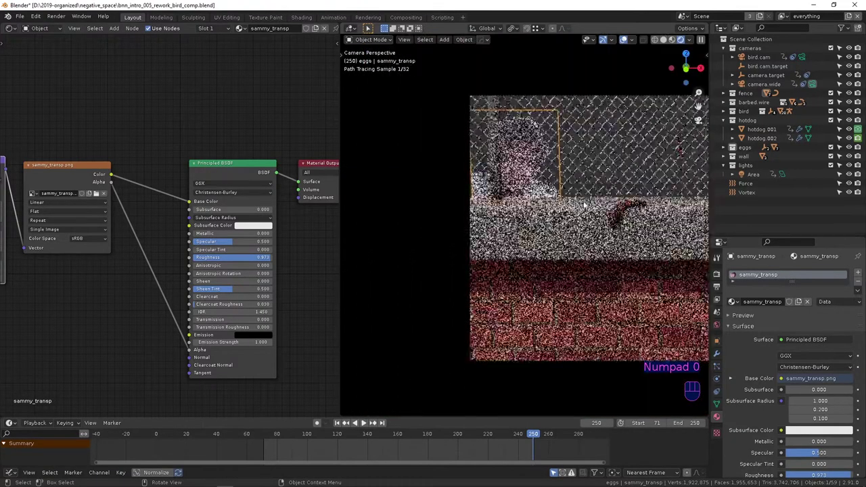
shift+middle_drag(603, 188, 452, 190)
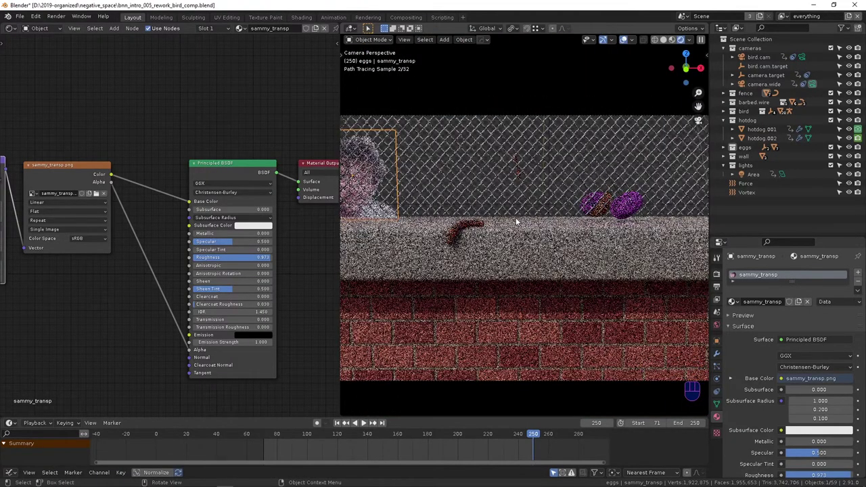
scroll(517, 221, down, 1)
shift+middle_drag(521, 203, 501, 229)
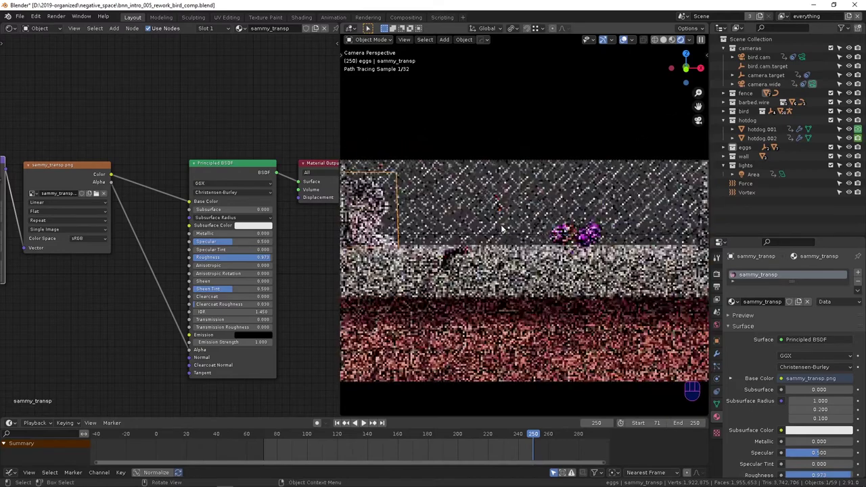
scroll(502, 230, down, 1)
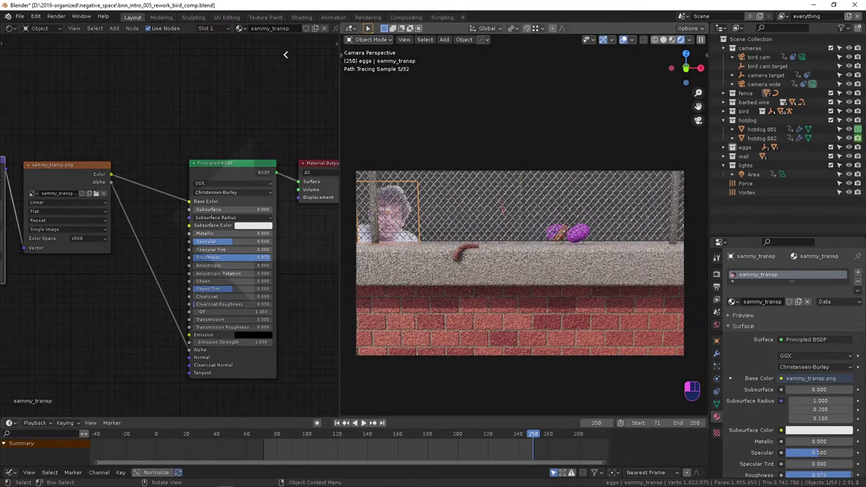
Join the shader editor's area into the 3D viewport and recenter the camera view
drag(285, 54, 285, 54)
scroll(323, 226, down, 1)
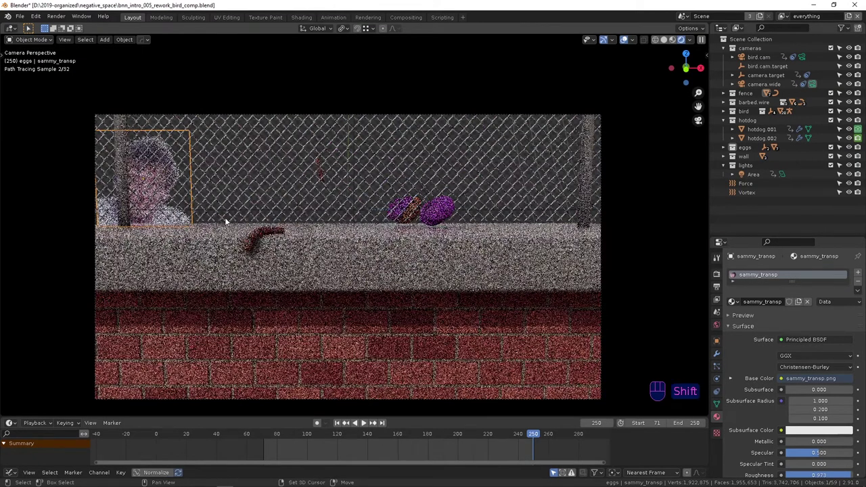
shift+middle_drag(232, 218, 248, 216)
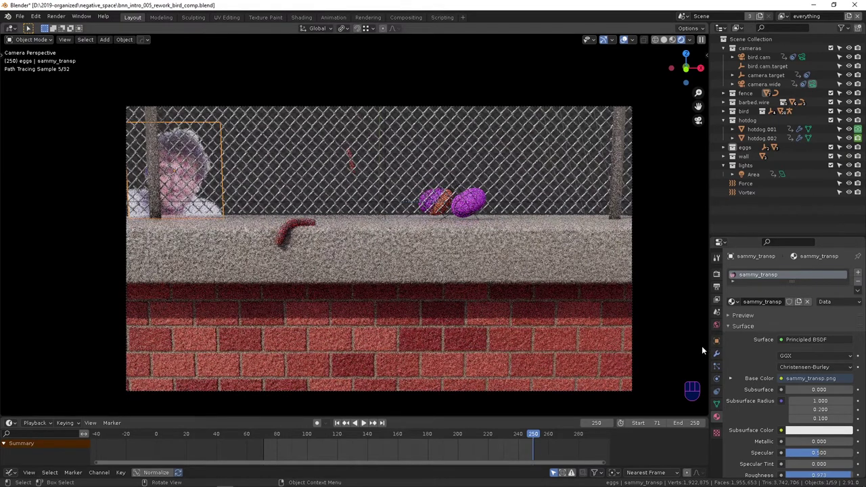
Review the scene's Rigid Body World settings, including its simulation cache and bake options
click(717, 313)
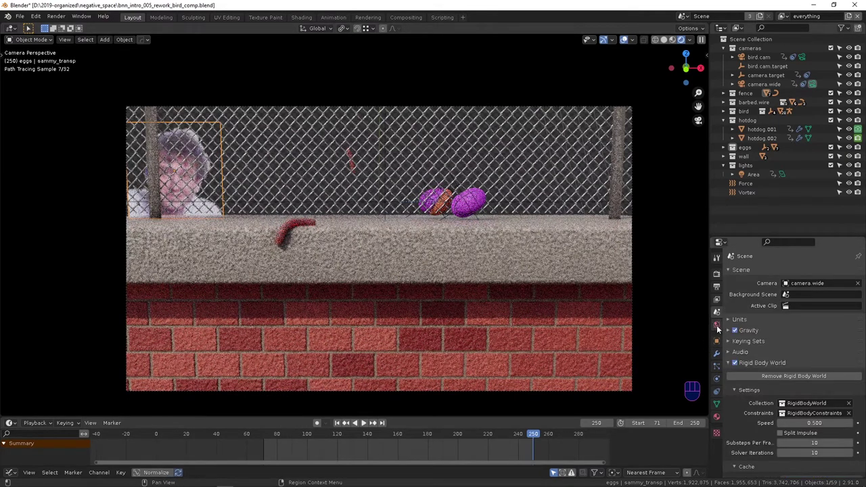
click(717, 326)
click(717, 318)
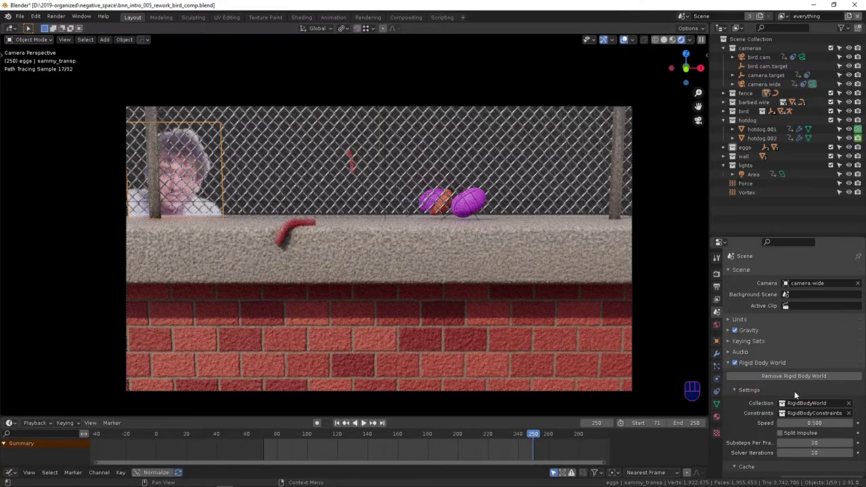
scroll(781, 413, down, 4)
click(762, 396)
scroll(762, 399, down, 2)
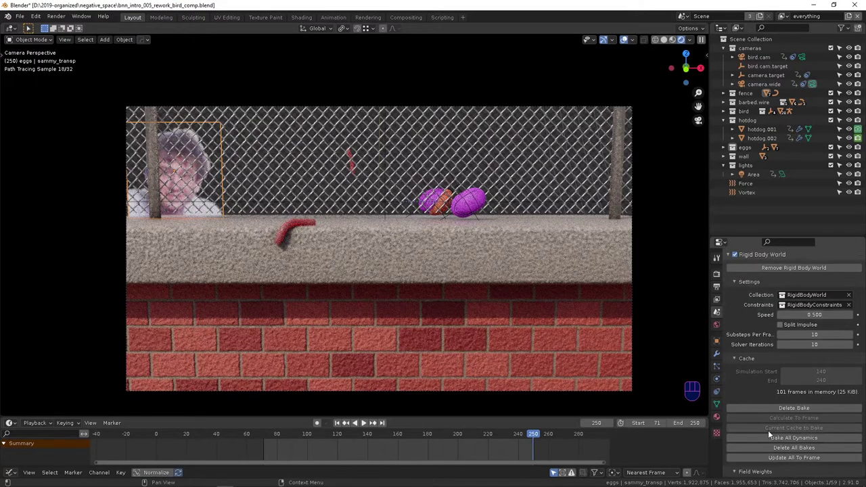
click(350, 167)
click(350, 169)
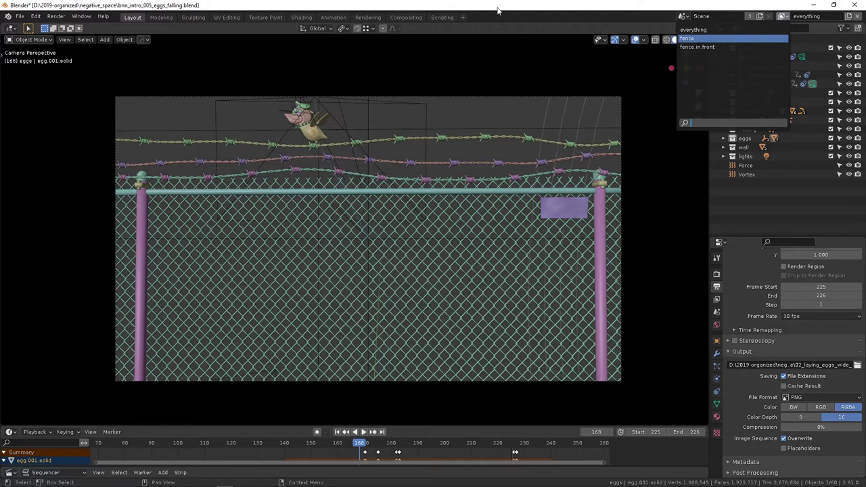
In bnn_intro_005_eggs_falling.blend, show the fence view layer, and switch the scene to the fence.in.front view layer
click(783, 15)
key(Down)
key(Down)
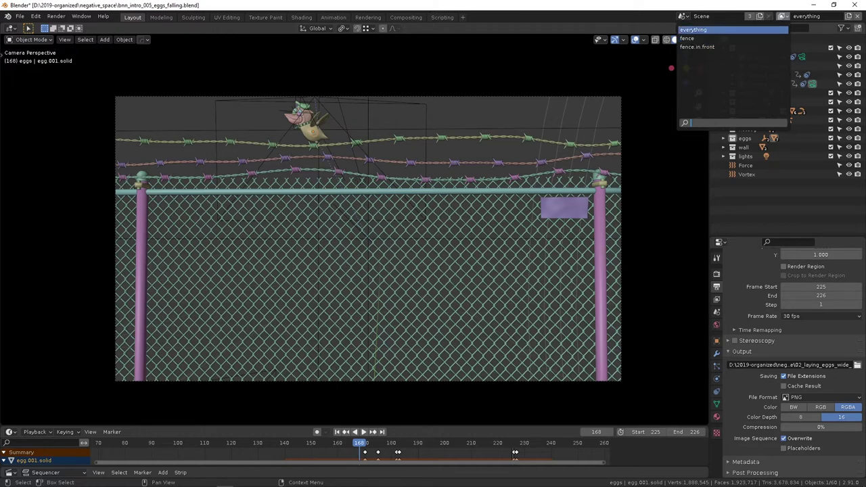
click(718, 39)
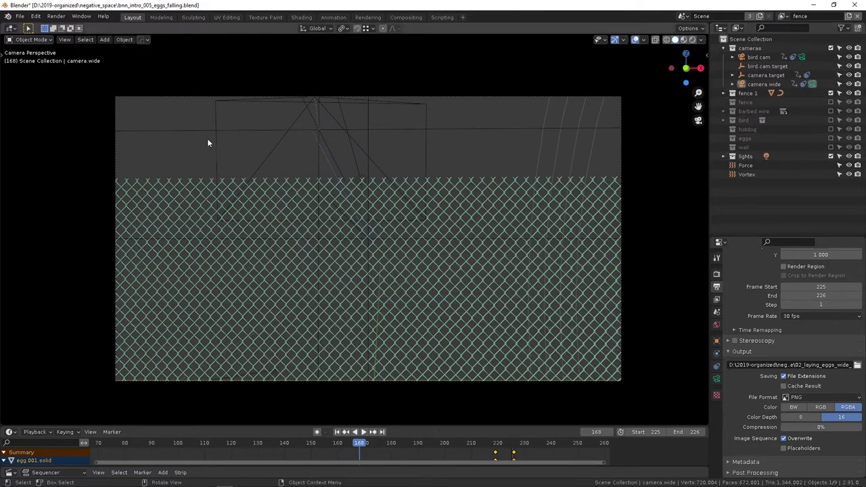
click(780, 16)
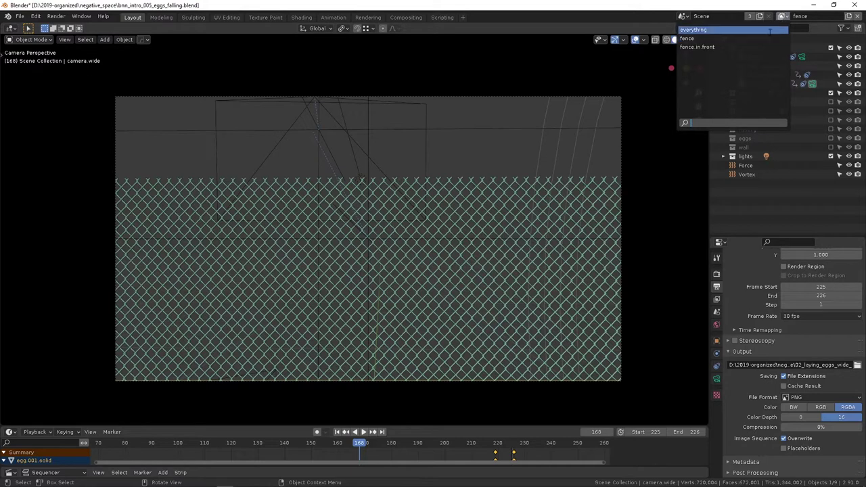
click(706, 48)
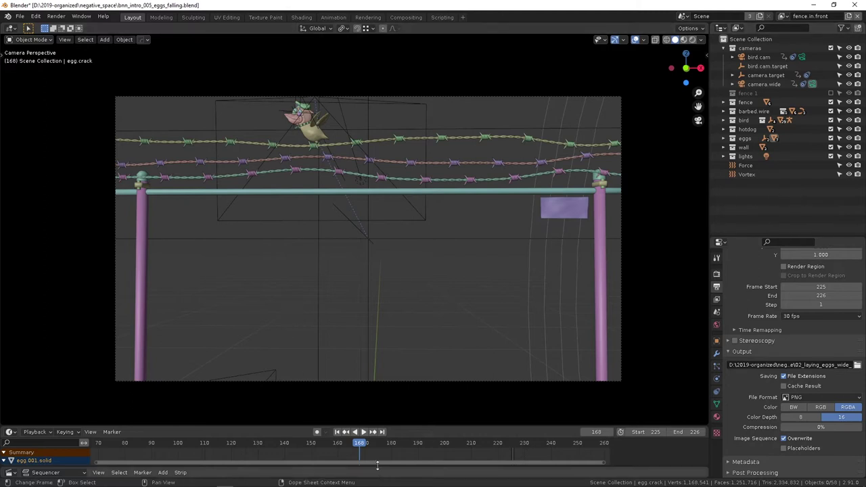
Scrub through the egg-falling animation to review how the camera follows both eggs past the fence
drag(359, 447, 434, 445)
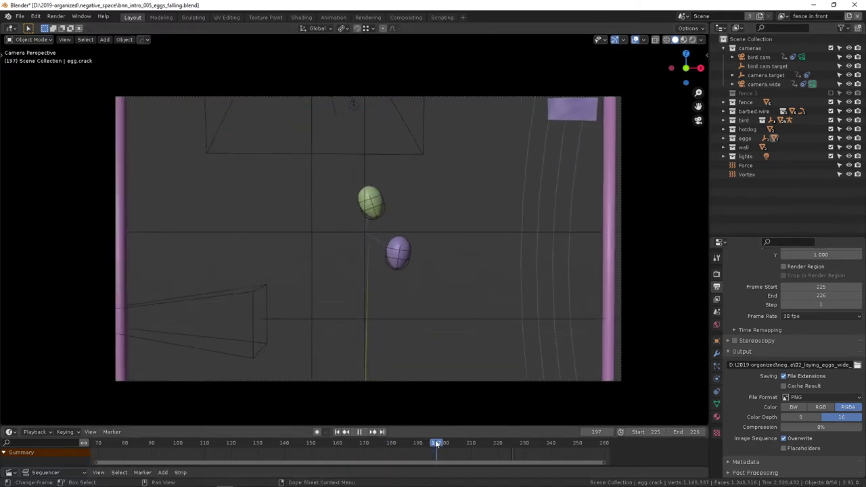
drag(437, 444, 350, 438)
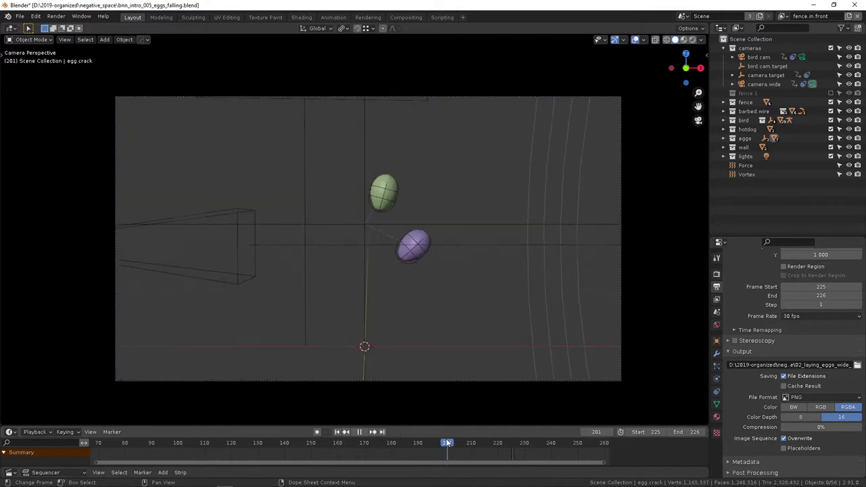
drag(444, 439, 328, 431)
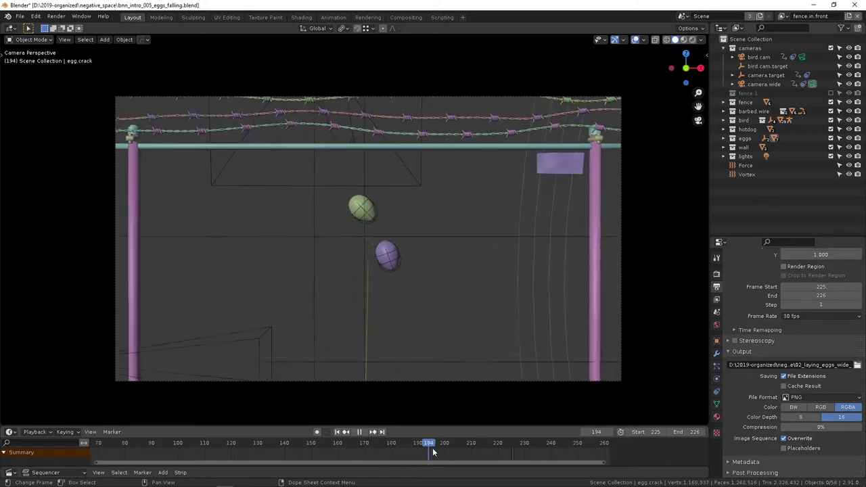
mouse_move(436, 444)
mouse_down()
mouse_move(360, 433)
mouse_move(445, 448)
mouse_move(273, 436)
mouse_move(440, 439)
mouse_up()
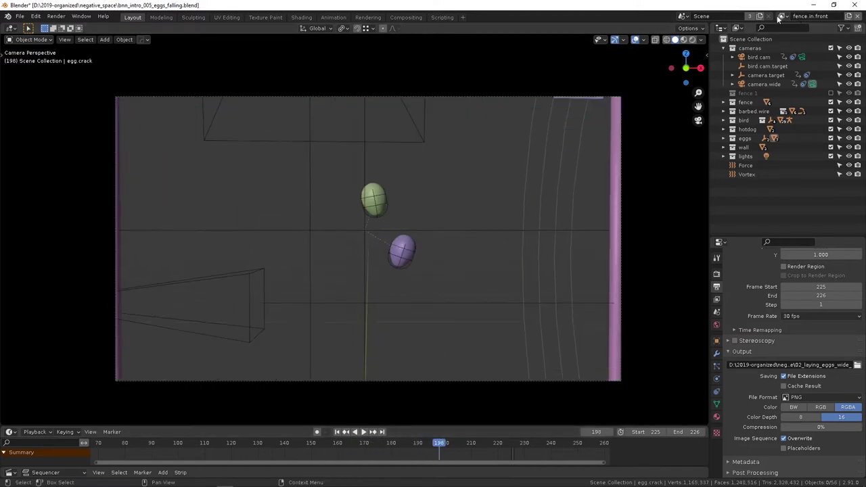
Move the playhead to frame 209 and set the animation's start frame to 209
drag(445, 446, 468, 446)
click(646, 431)
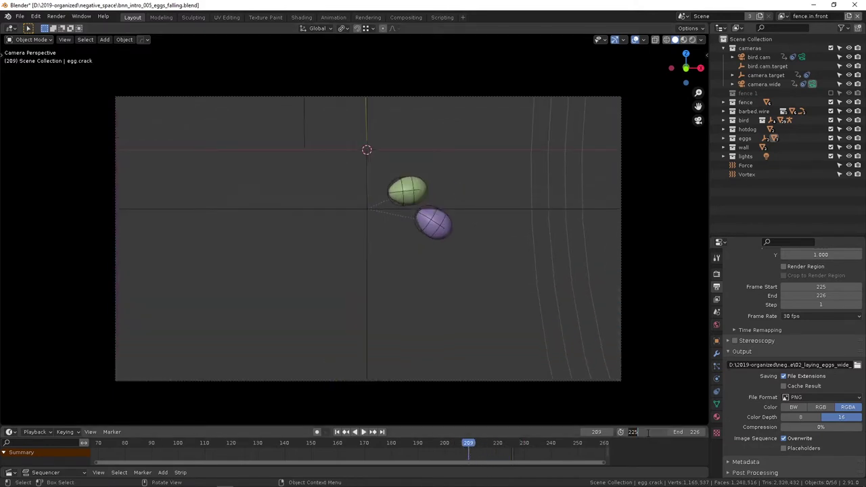
text(209)
key(Return)
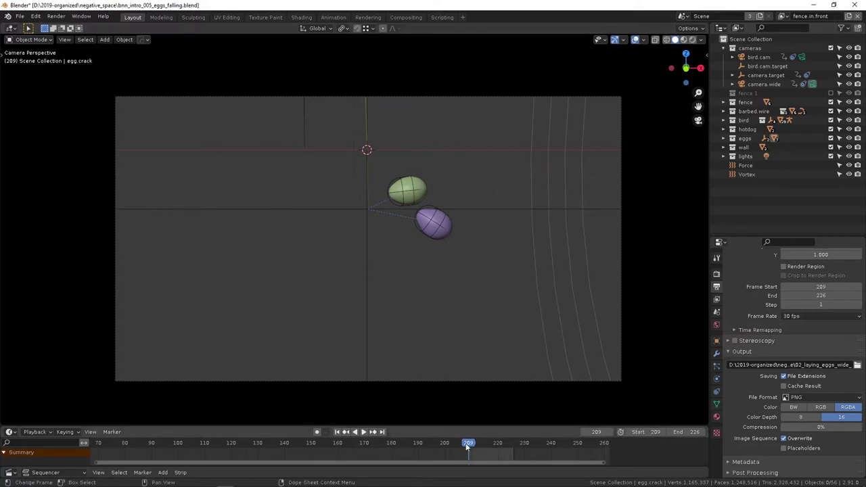
Move the playhead to frame 195 and set the animation's start frame to 195
drag(470, 444, 431, 443)
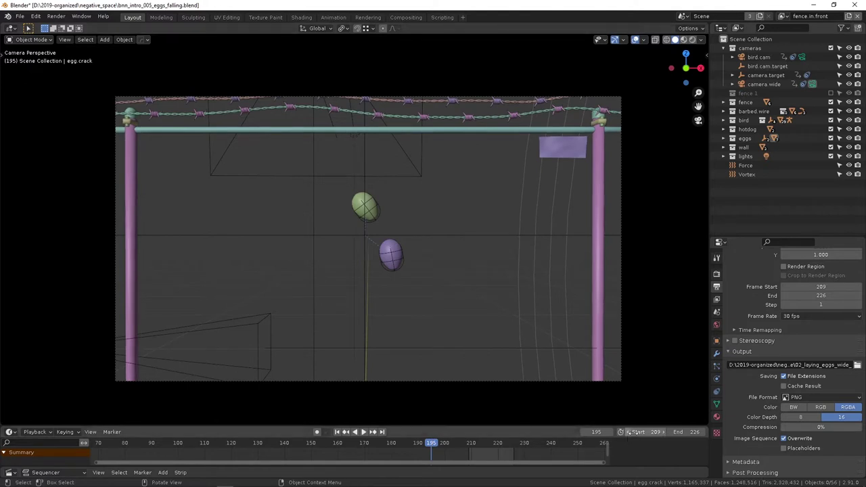
click(646, 431)
text(195)
key(Return)
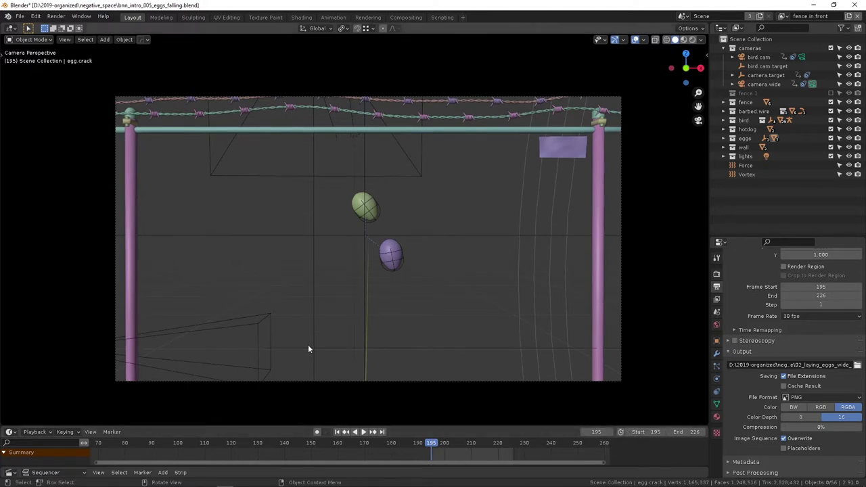
Open the compositor in the main area and examine the Render Layers, Vector Blur and Alpha Over nodes
key(shift+F3)
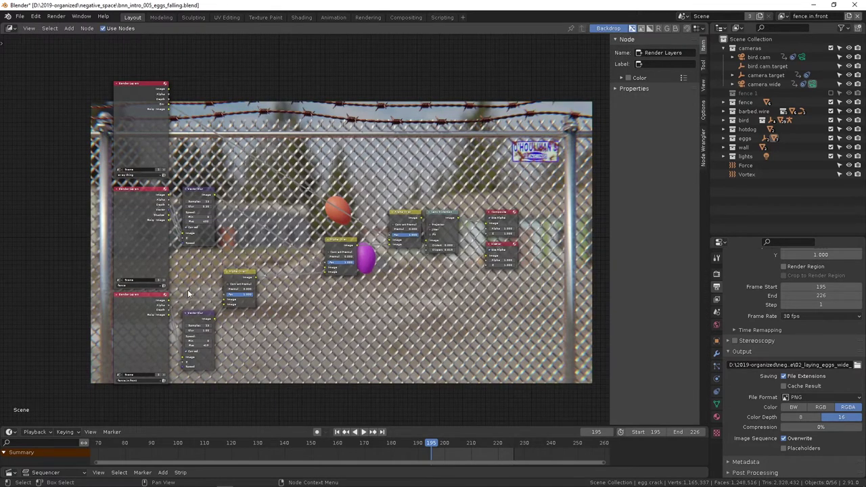
middle_drag(273, 229, 331, 204)
scroll(258, 236, up, 4)
scroll(270, 241, up, 2)
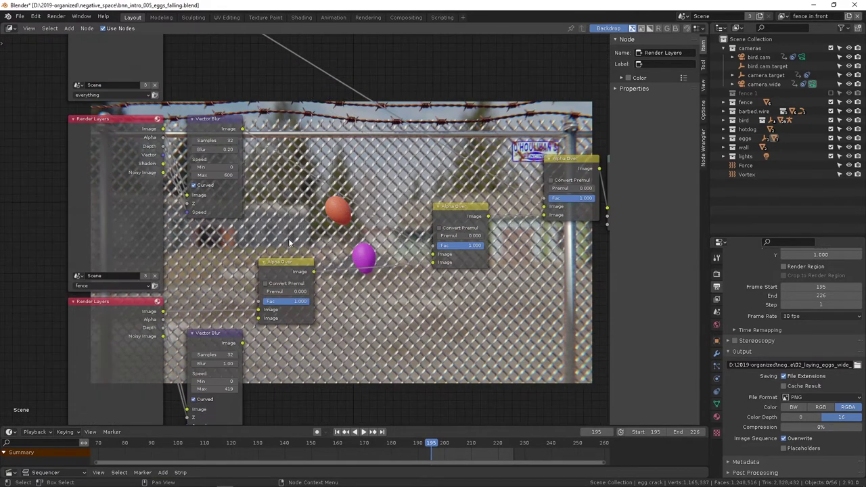
middle_drag(262, 261, 251, 218)
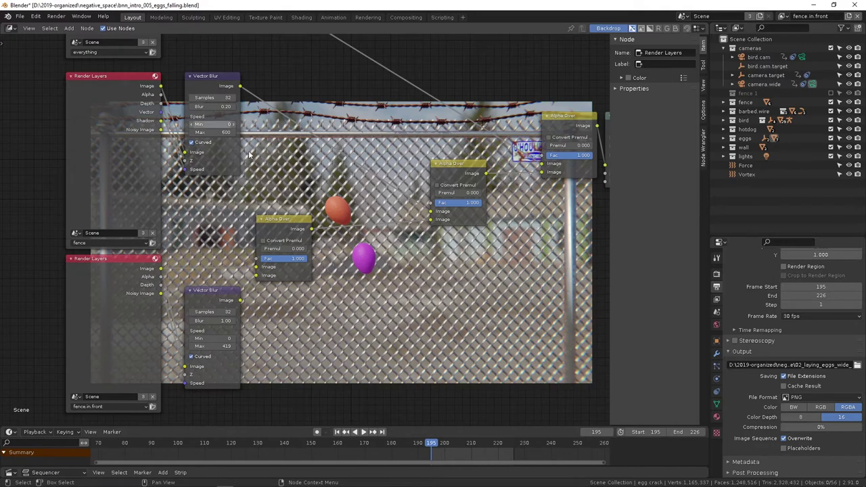
Examine the fence.in.front Render Layers node and its connections to the Vector Blur and Alpha Over nodes
middle_drag(298, 191, 318, 238)
middle_drag(111, 238, 110, 145)
click(118, 276)
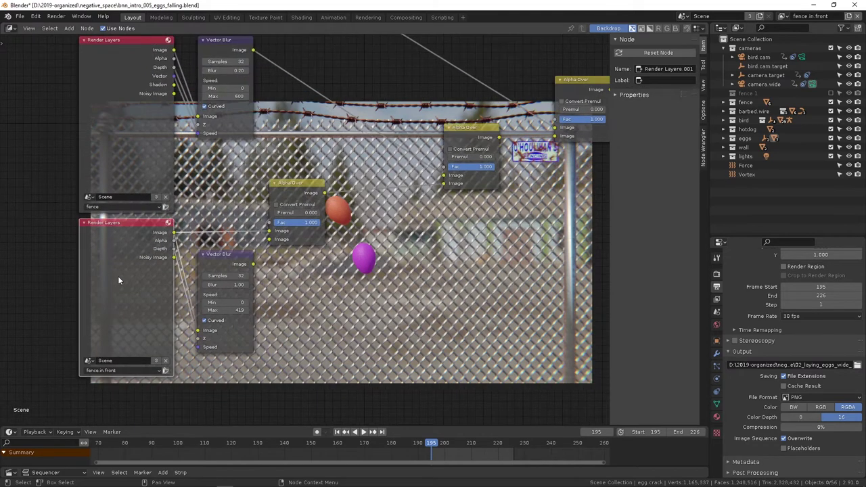
middle_drag(399, 303, 349, 363)
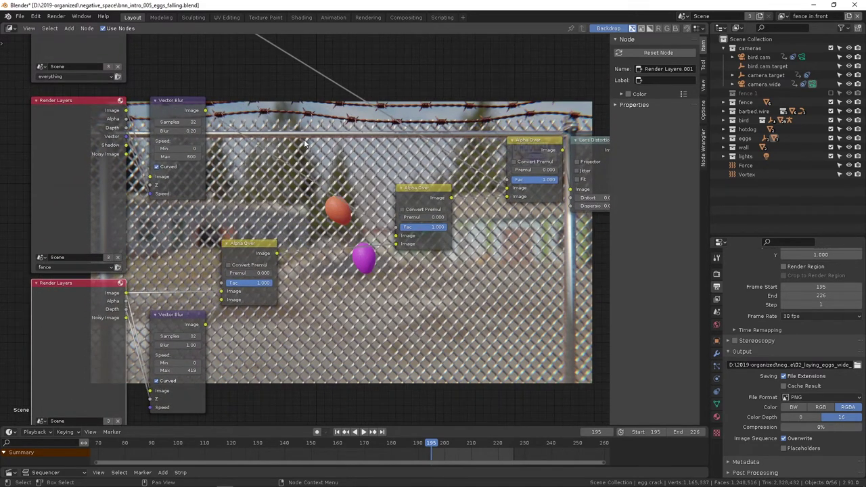
middle_drag(328, 136, 318, 189)
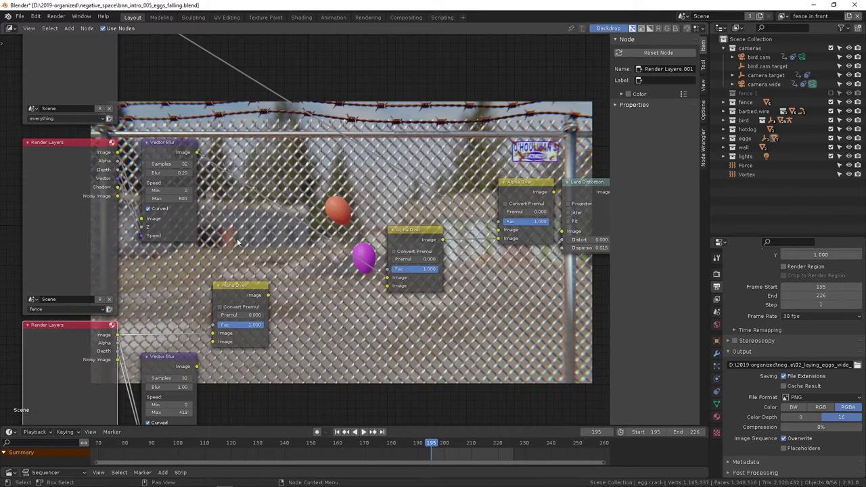
scroll(341, 246, up, 2)
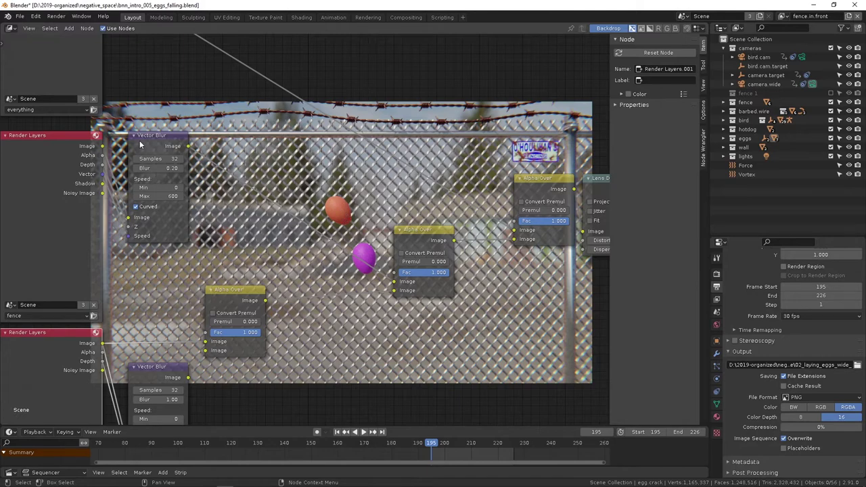
Insert a duplicate of the fence layer's Vector Blur into the everything layer's Env link and connect that layer's Depth to its Z input
middle_drag(160, 133, 161, 230)
click(168, 243)
key(shift+d)
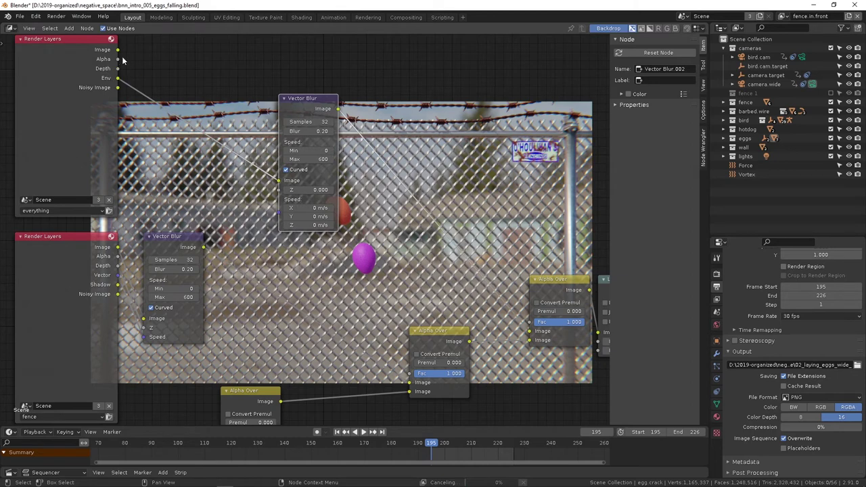
drag(117, 67, 278, 190)
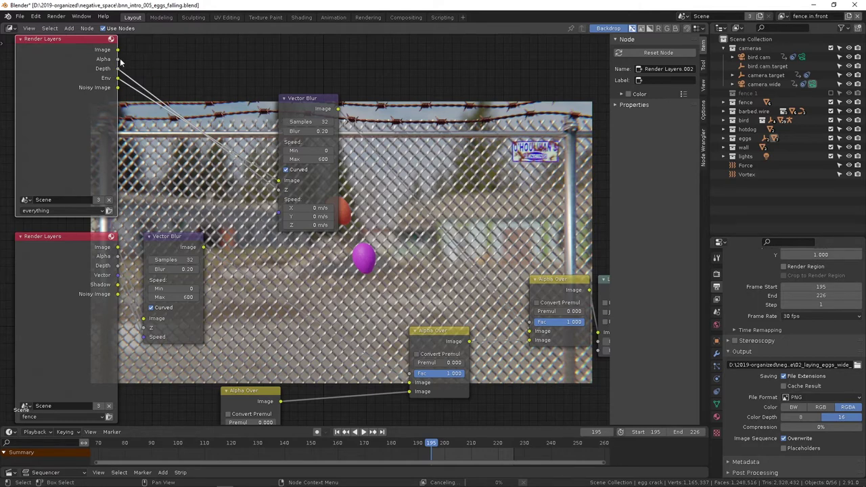
Link the everything layer's Image output to the last Alpha Over's first Image input and delete the duplicated Vector Blur node
drag(117, 50, 530, 332)
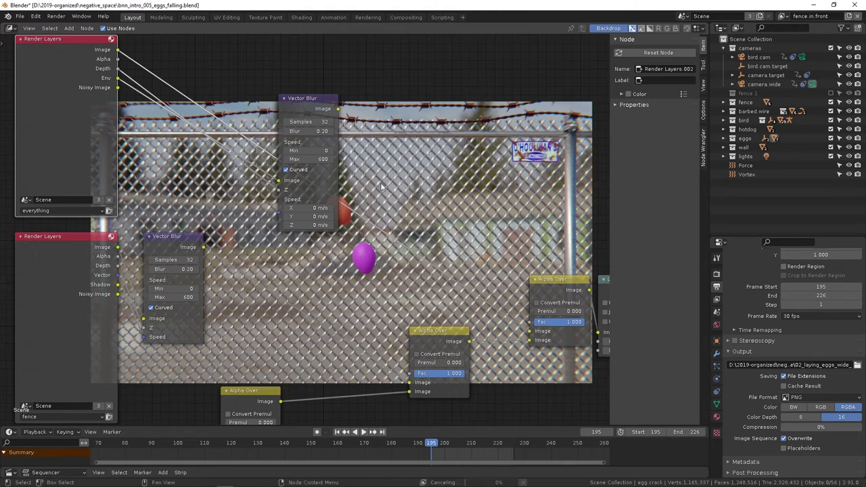
click(323, 112)
key(x)
Examine the Lens Distortion node feeding the Composite and Viewer outputs, and the fence.in.front Render Layers node
middle_drag(390, 213, 236, 202)
middle_drag(317, 204, 340, 258)
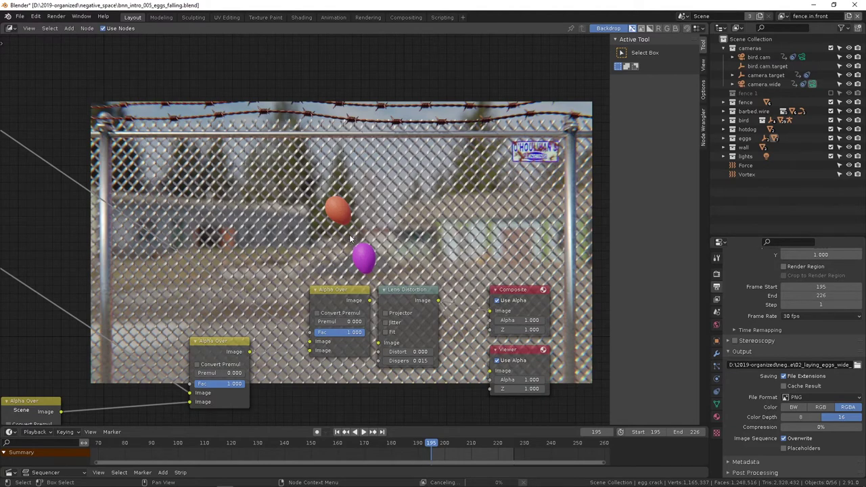
middle_drag(420, 308, 341, 238)
scroll(334, 251, up, 2)
click(291, 245)
middle_drag(201, 237, 400, 216)
scroll(294, 228, down, 2)
middle_drag(225, 201, 337, 214)
middle_drag(269, 235, 215, 240)
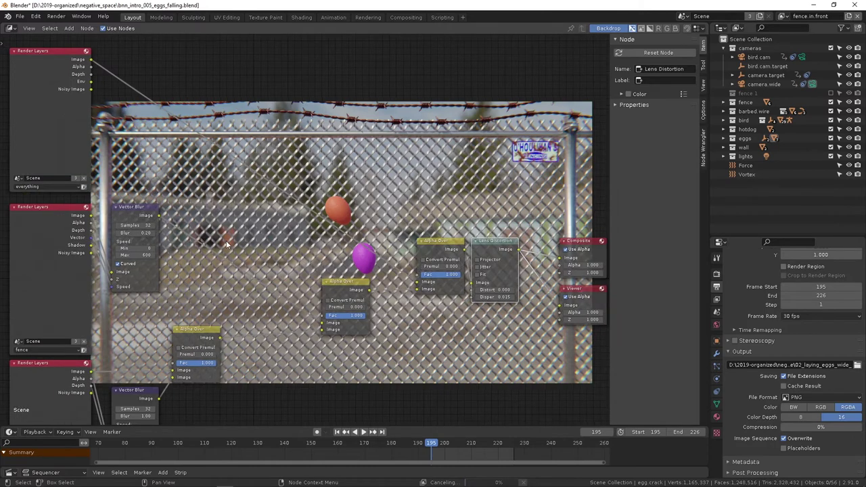
middle_drag(189, 305, 237, 179)
click(94, 248)
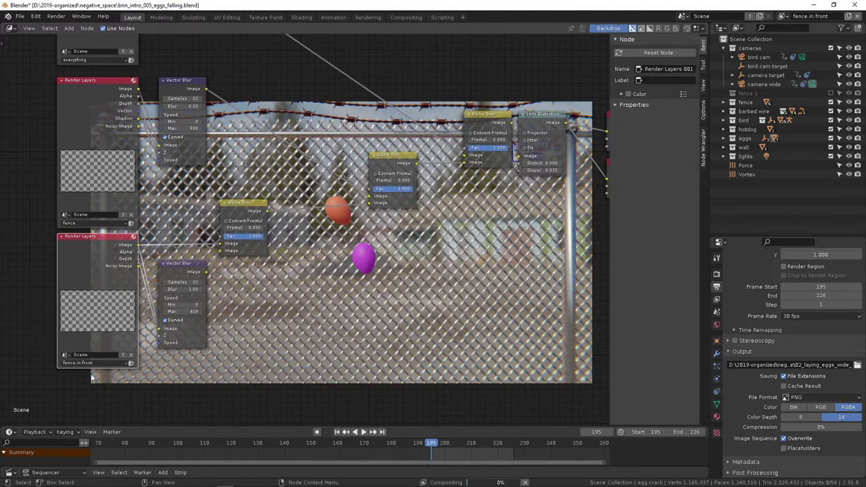
middle_drag(202, 260, 156, 269)
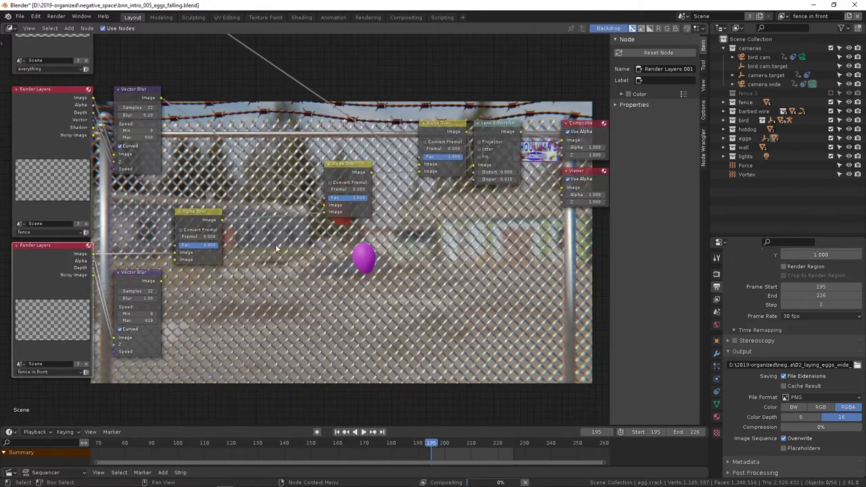
Connect the everything layer's Env output to the first Image input of the last Alpha Over node
middle_drag(287, 247, 247, 393)
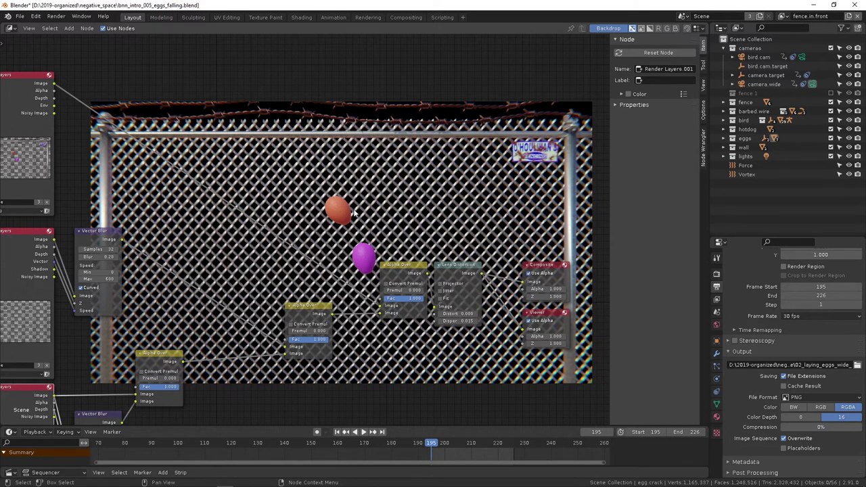
drag(54, 105, 381, 306)
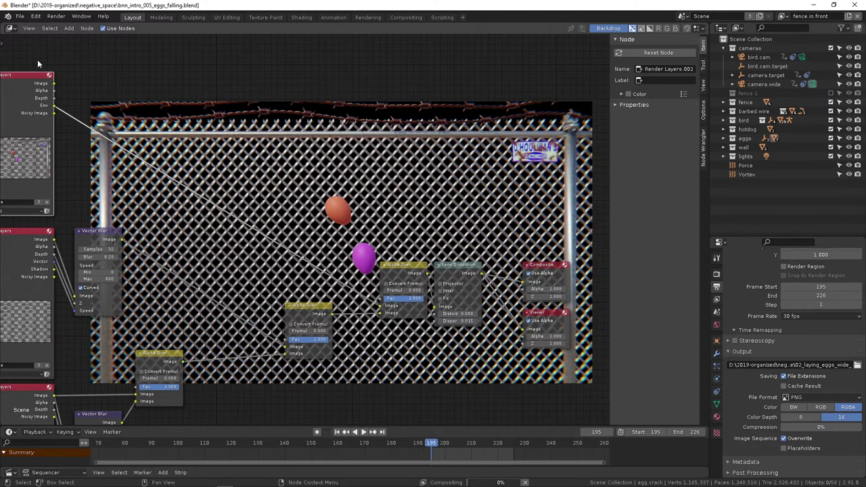
Review the full compositing node tree from the three Render Layers nodes to the outputs against the backdrop image
middle_drag(101, 228, 147, 189)
scroll(244, 189, down, 1)
middle_drag(252, 193, 228, 207)
scroll(226, 207, down, 1)
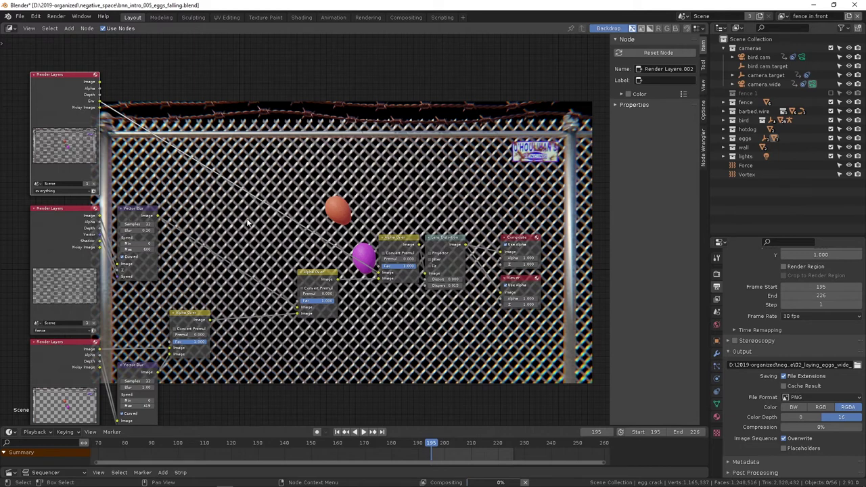
middle_drag(262, 245, 238, 249)
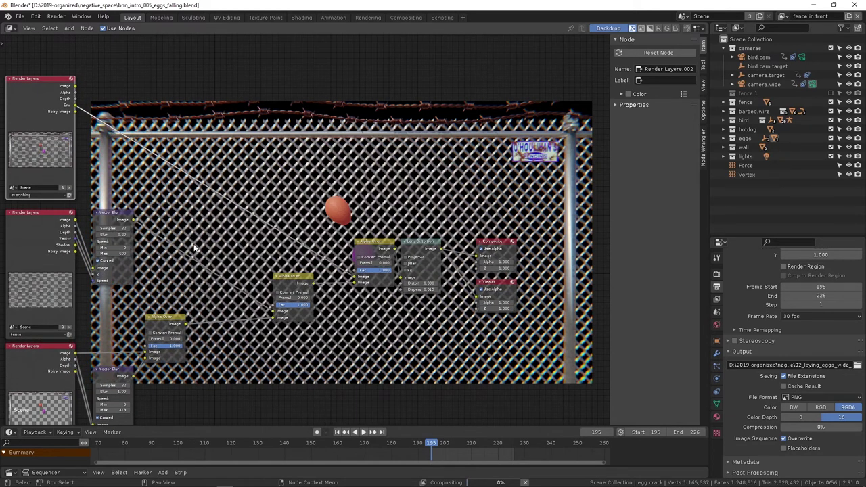
middle_drag(182, 246, 208, 205)
scroll(289, 313, down, 1)
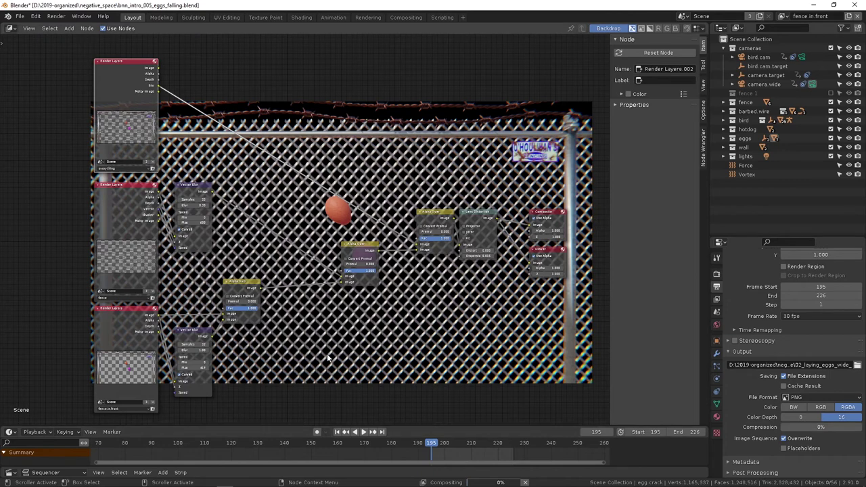
middle_drag(318, 348, 306, 369)
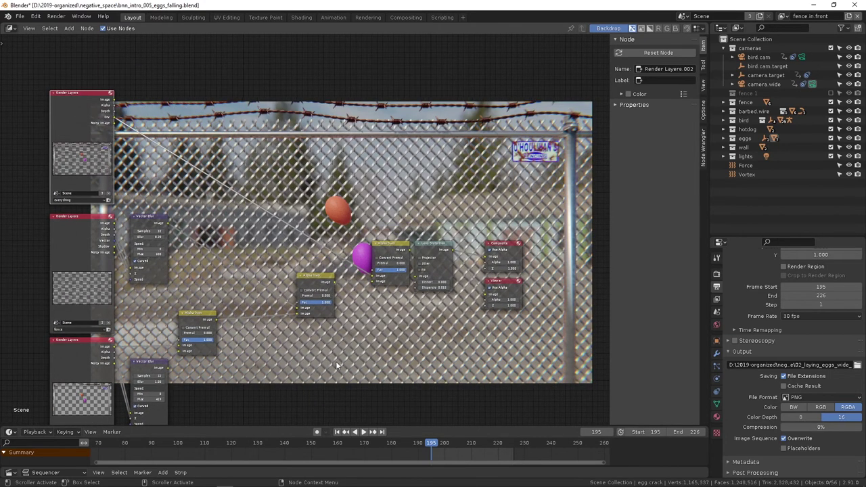
Inspect the fence and fence.in.front Vector Blur nodes and the Lens Distortion node within the node tree
middle_drag(134, 283, 157, 225)
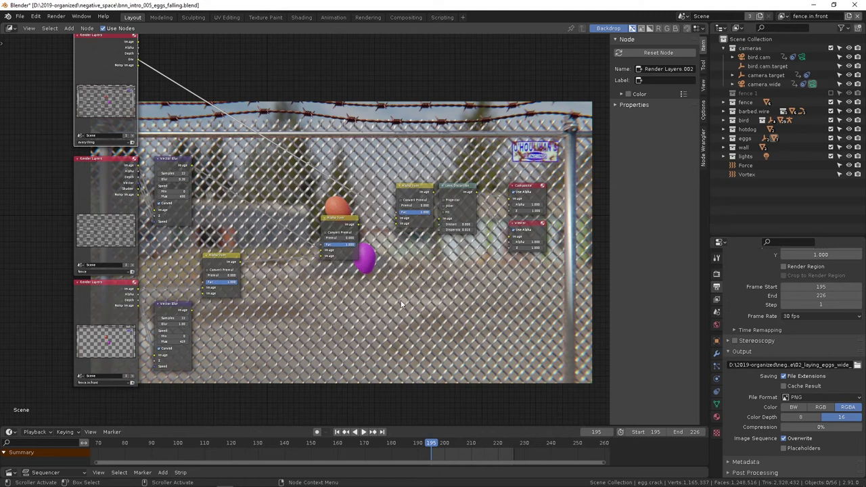
click(176, 161)
click(169, 315)
click(446, 196)
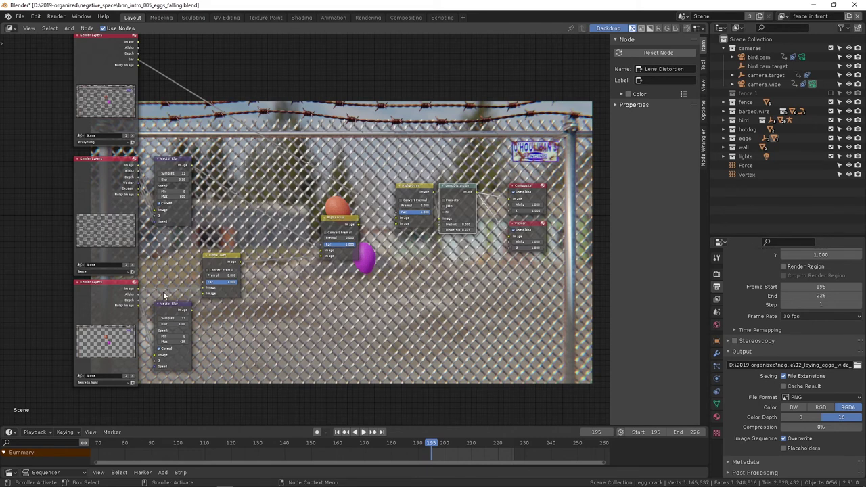
middle_drag(239, 201, 227, 220)
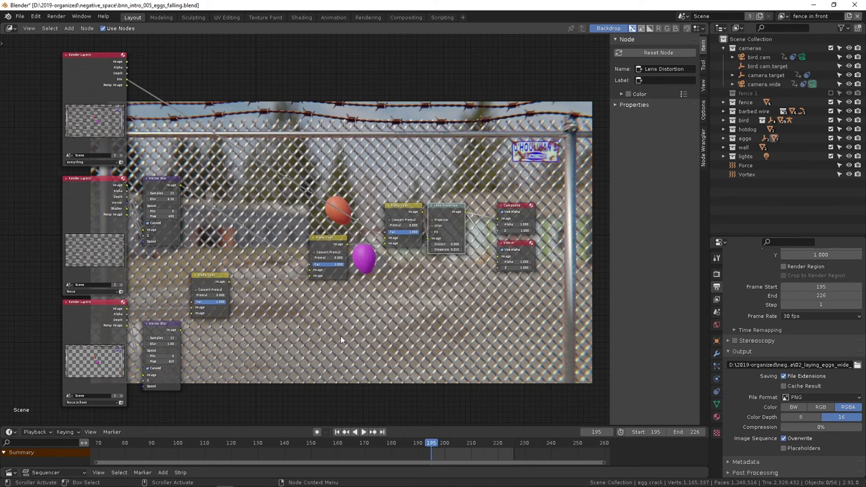
middle_drag(333, 342, 290, 347)
middle_drag(239, 363, 244, 351)
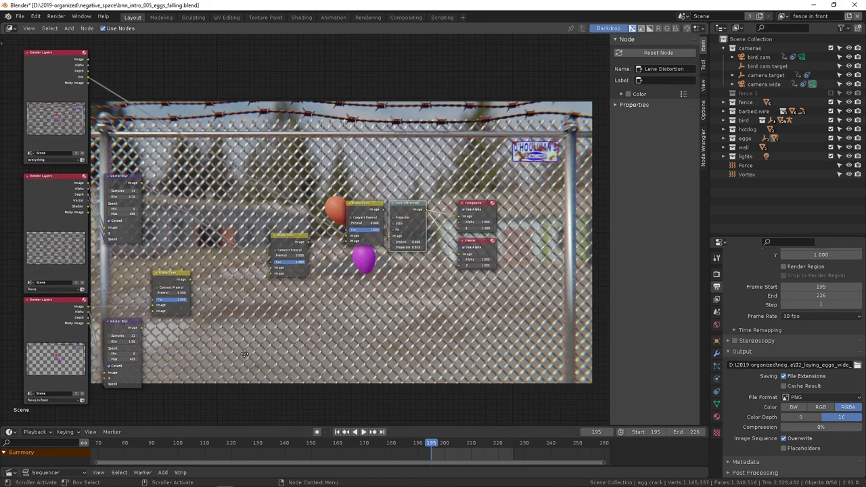